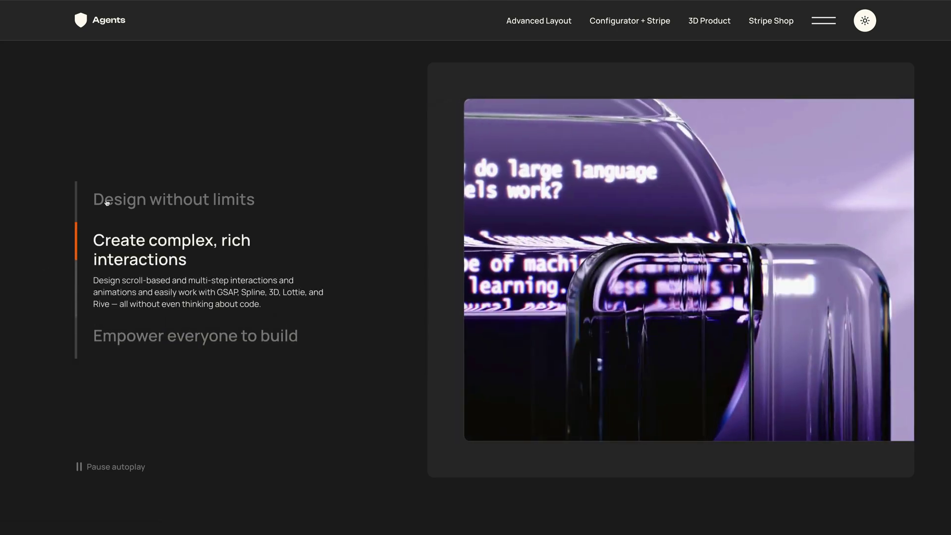
Switch the preview to the Design without limits tab and toggle autoplay off with the pause button
click(102, 202)
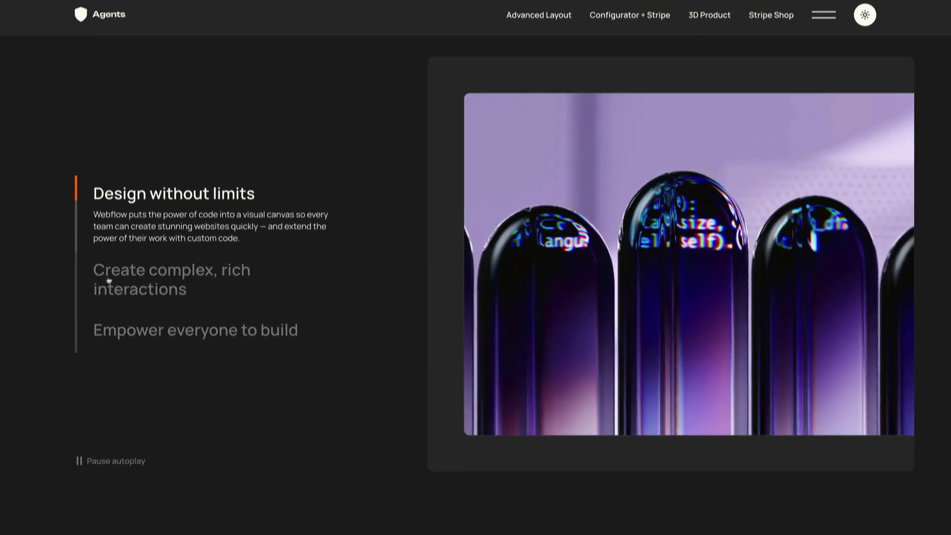
click(112, 467)
click(117, 466)
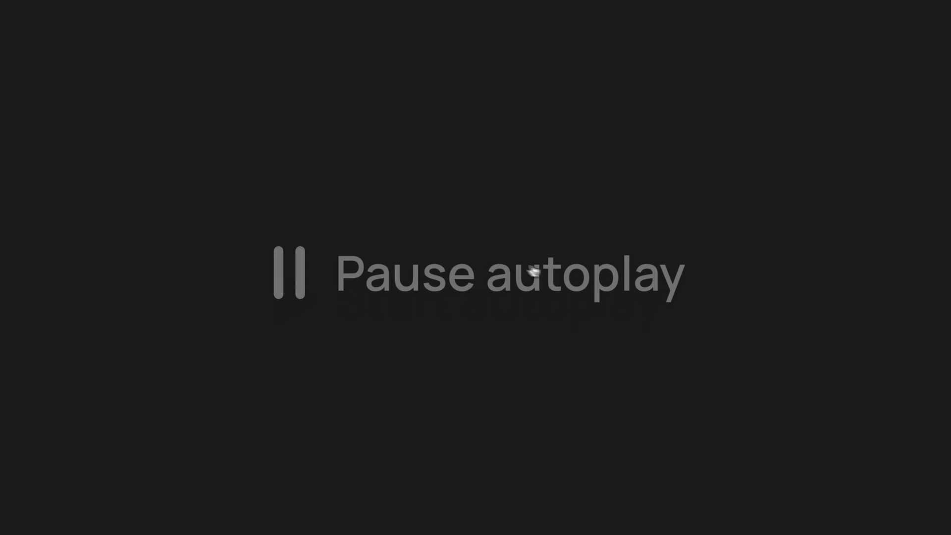
click(606, 285)
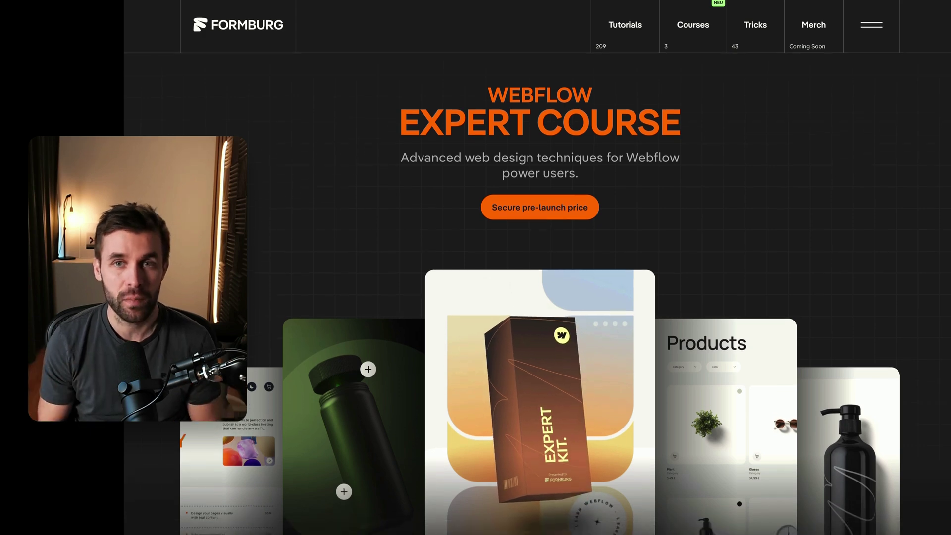
Scroll to Contents and expand Mastering Advanced Layouts & Animations to show the autoplay tabs lessons
scroll(540, 297, down, 4)
scroll(541, 297, down, 8)
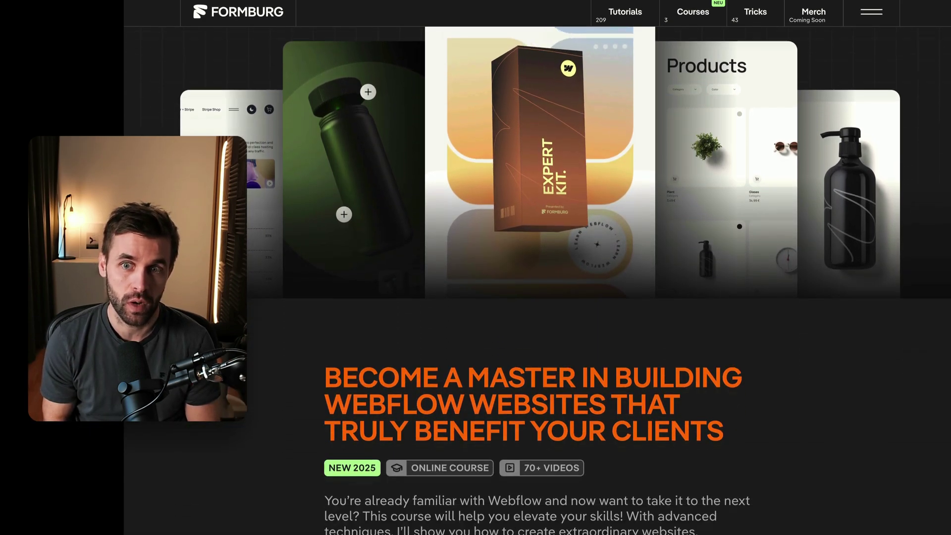
scroll(540, 297, down, 10)
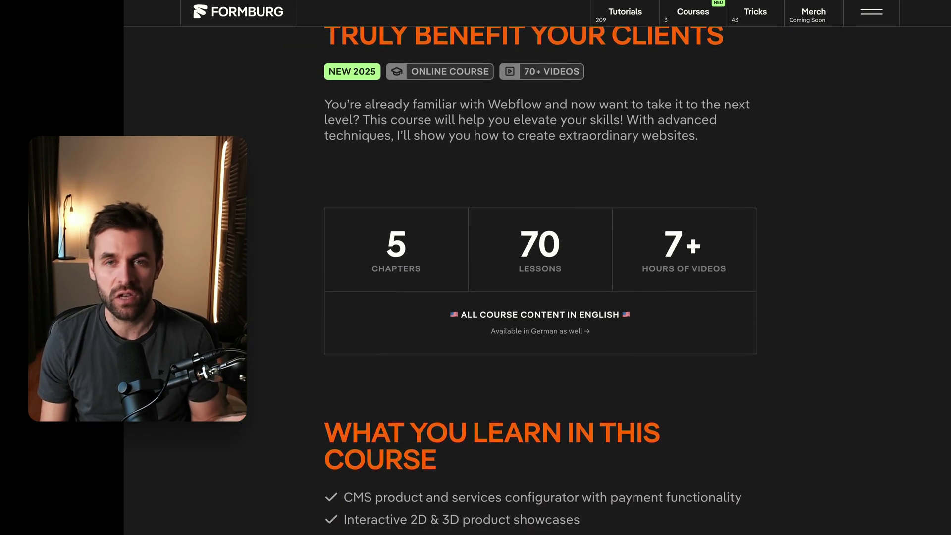
scroll(316, 210, down, 7)
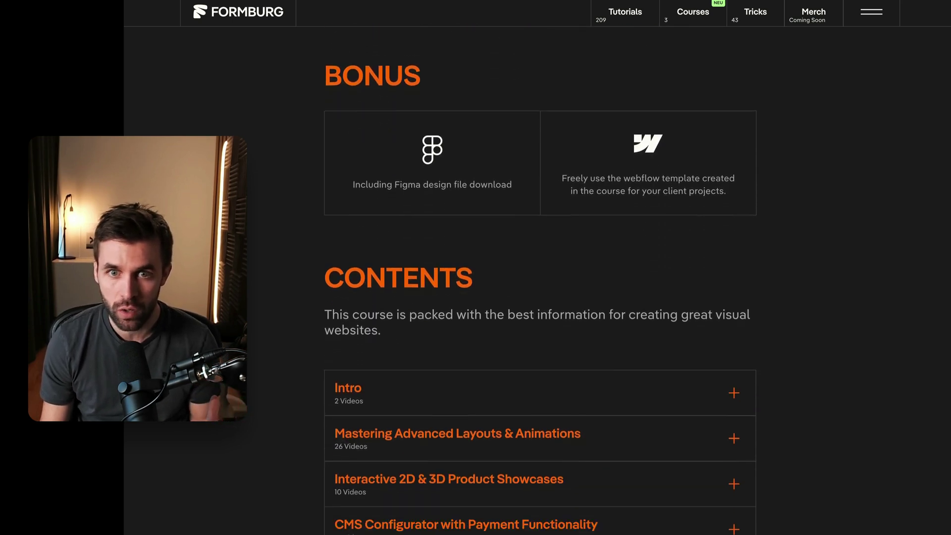
click(321, 208)
scroll(258, 236, down, 4)
scroll(259, 239, down, 3)
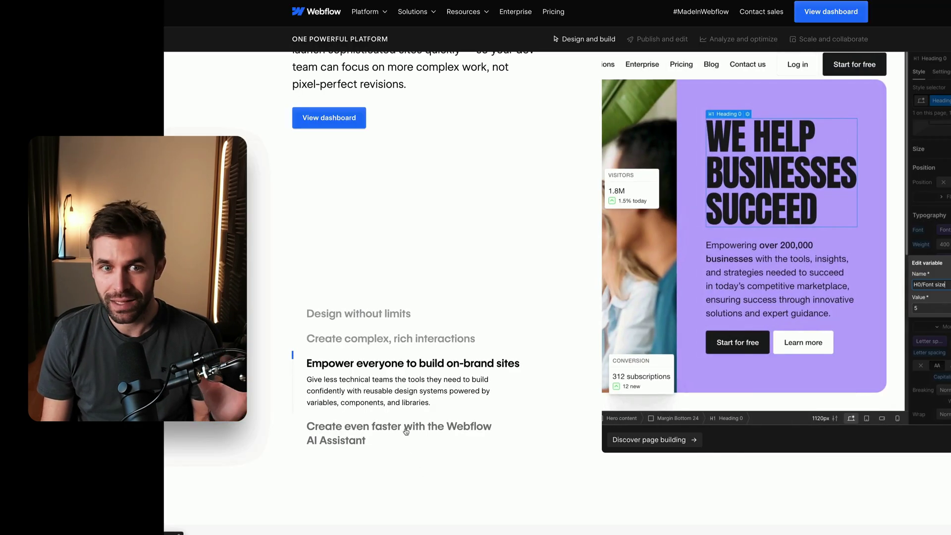
Cycle the showcase through Create complex, rich interactions, Design without limits, then Create complex, rich interactions again
click(391, 346)
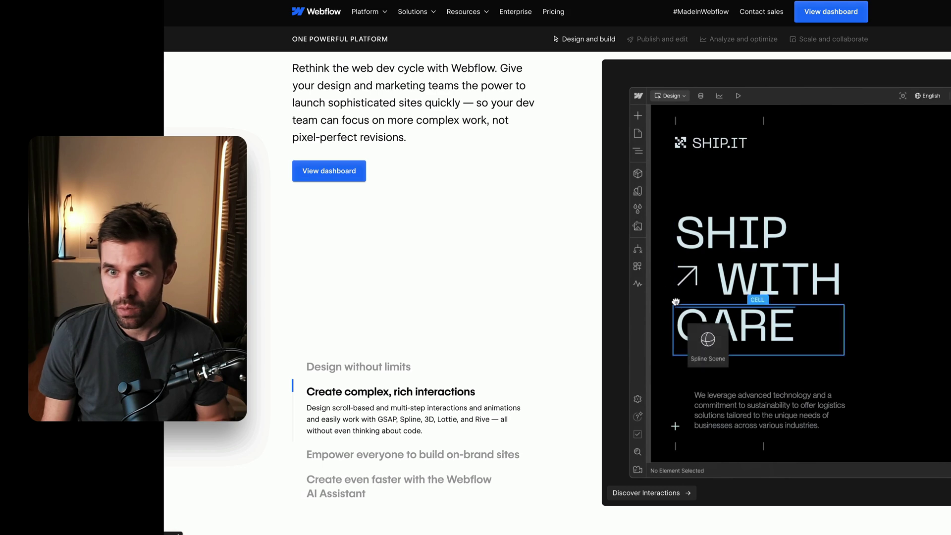
click(365, 367)
click(364, 430)
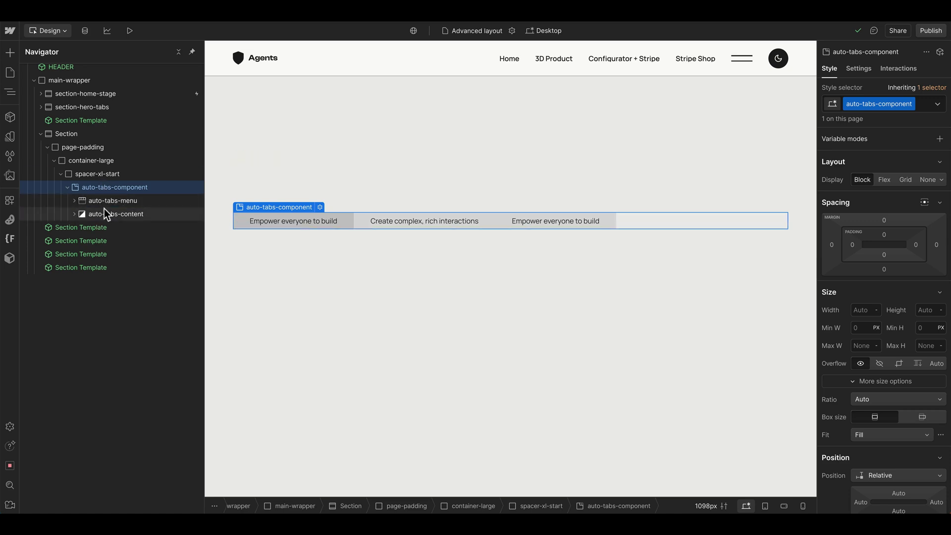
Make auto-tabs-component a flex row with space-between alignment, vertically centred
click(885, 181)
click(871, 231)
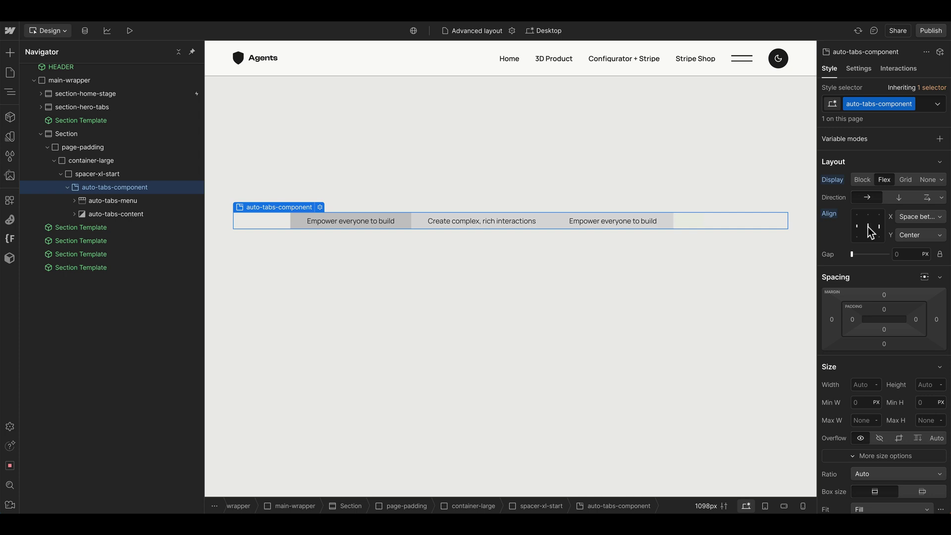
click(102, 214)
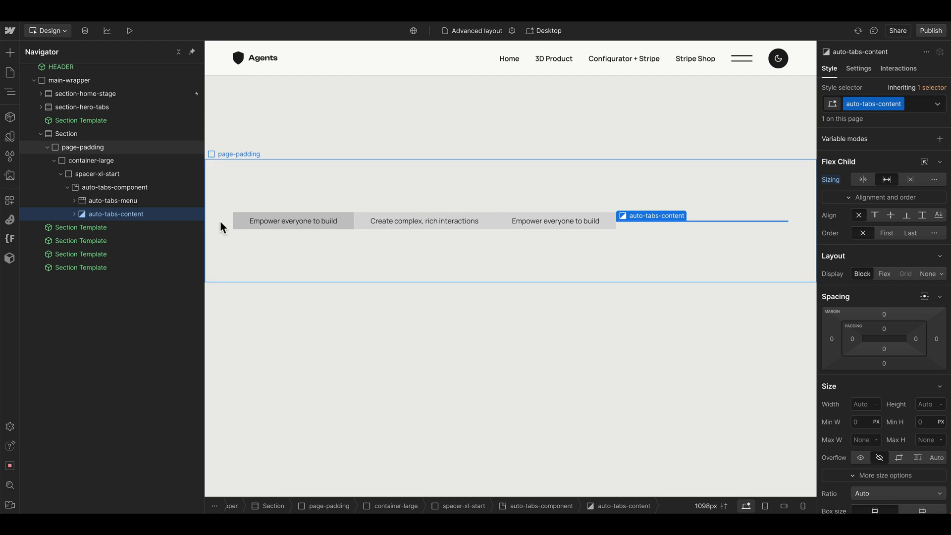
Give auto-tabs-menu a 45% width and a 34rem minimum width
click(159, 202)
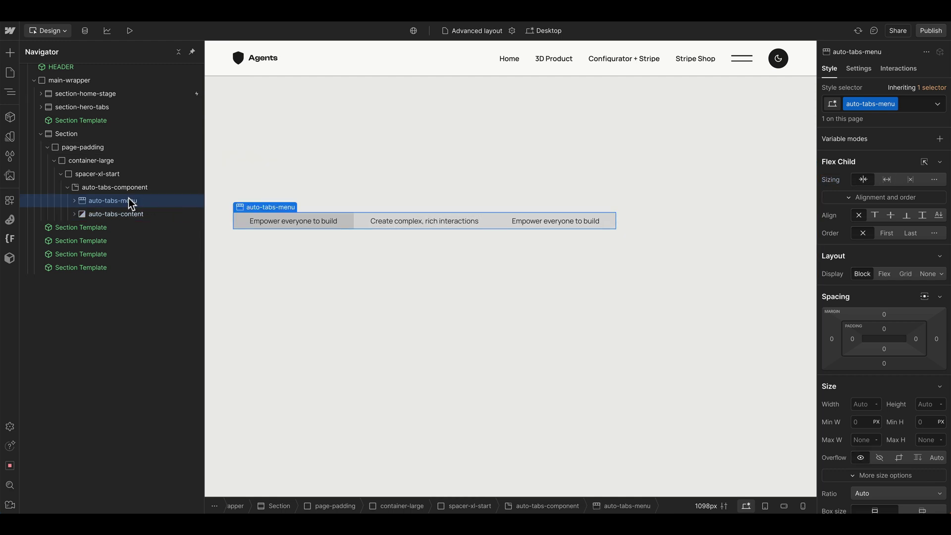
click(852, 399)
text(45%)
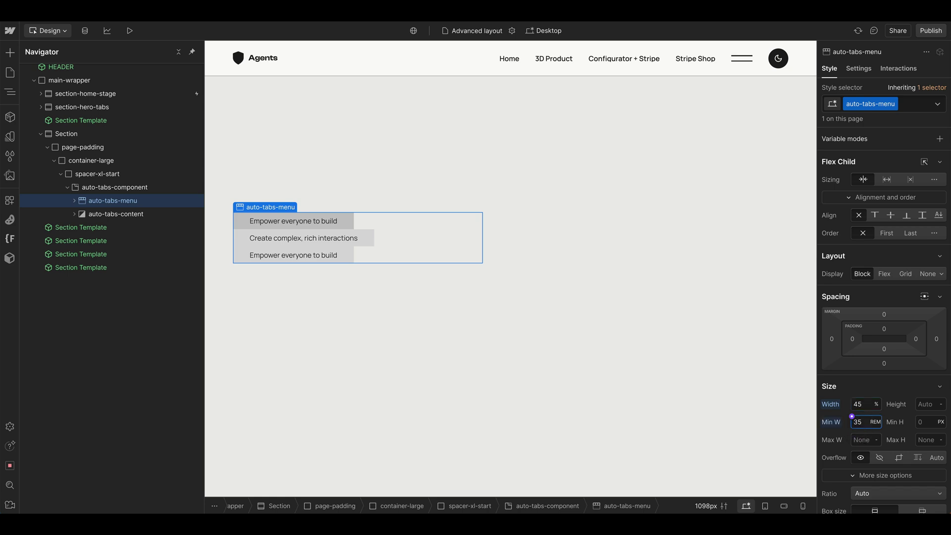
key(Down)
mouse_move(813, 299)
mouse_down()
mouse_move(752, 304)
mouse_move(816, 304)
mouse_up()
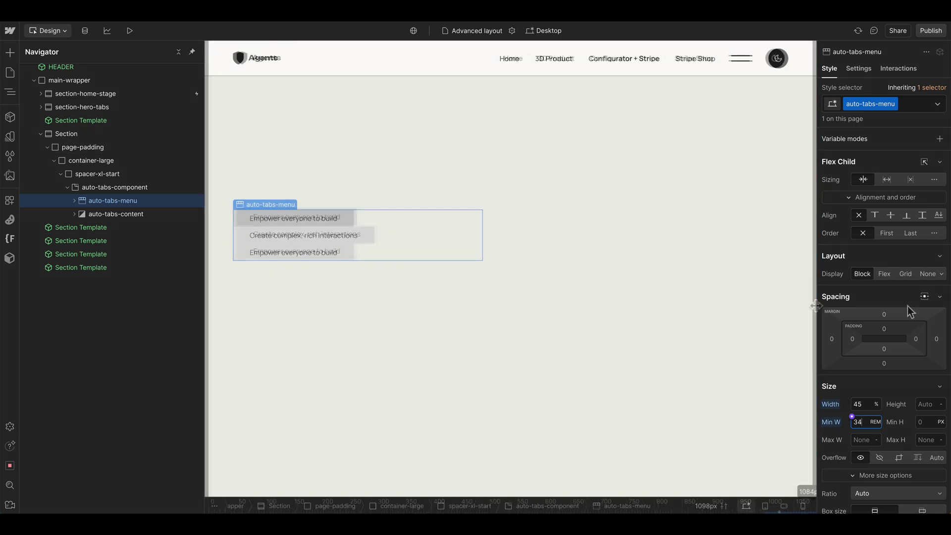
click(917, 341)
Give auto-tabs-content a 40rem minimum height
key(Return)
click(114, 216)
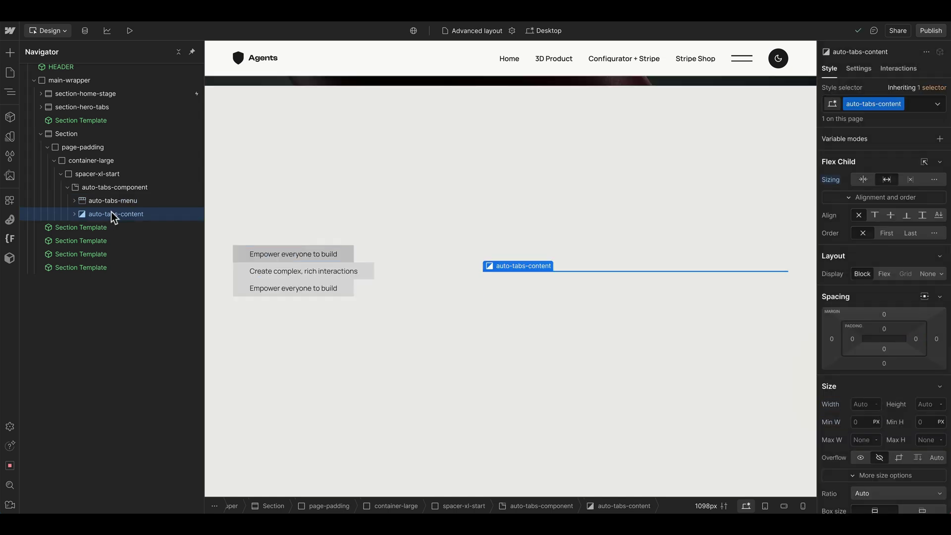
scroll(906, 402, down, 1)
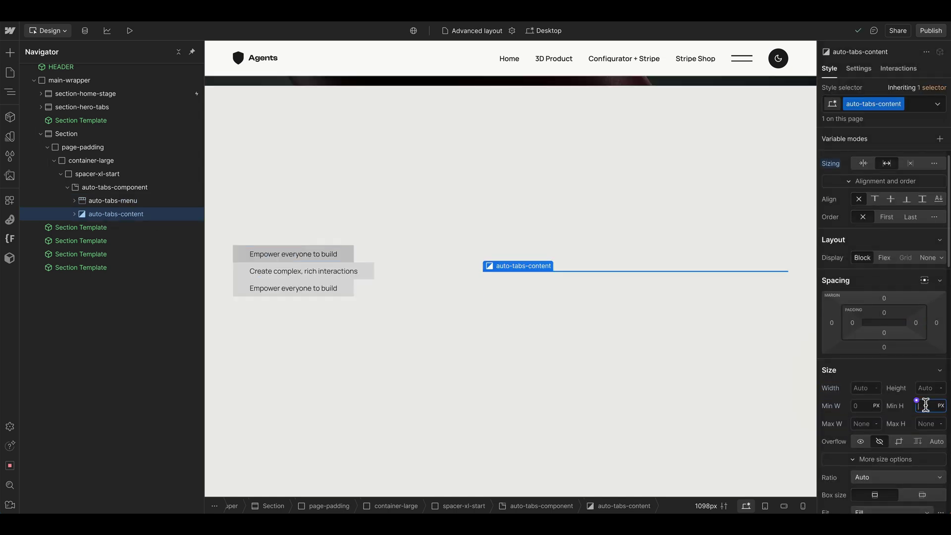
text(50rem)
key(Return)
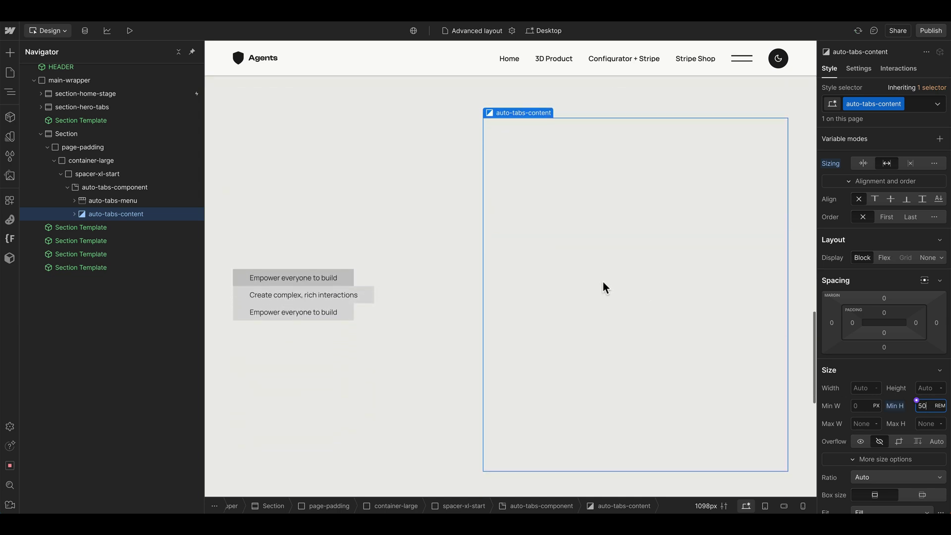
key(Down)
key(Down)
key(Down)
key(Down)
key(Down)
key(Down)
key(Down)
key(Down)
key(Down)
key(Down)
key(Down)
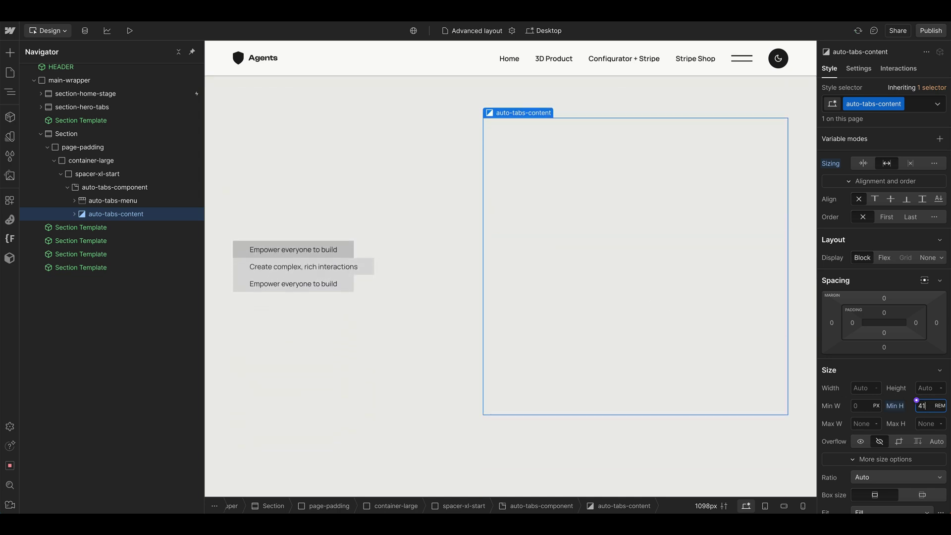
key(Up)
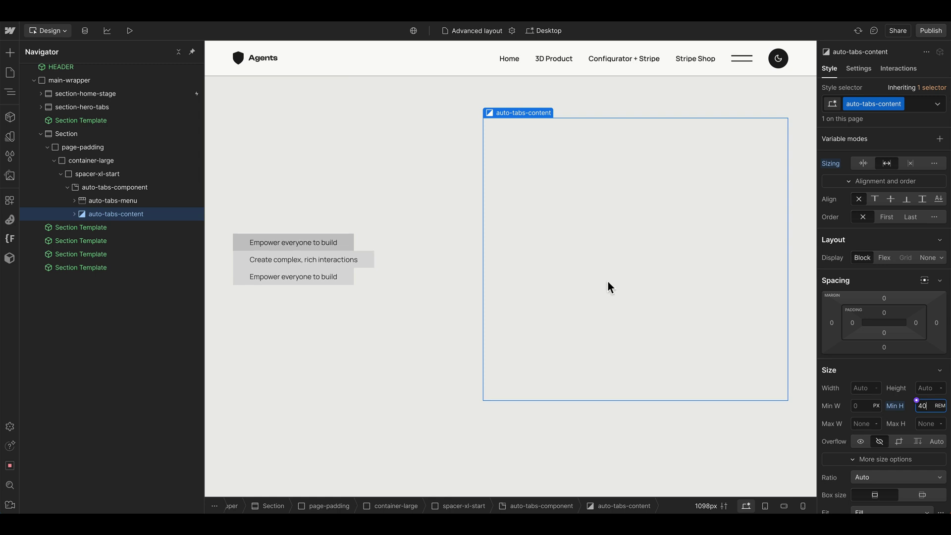
Set the auto-tabs-content height to 85svh
scroll(609, 283, up, 1)
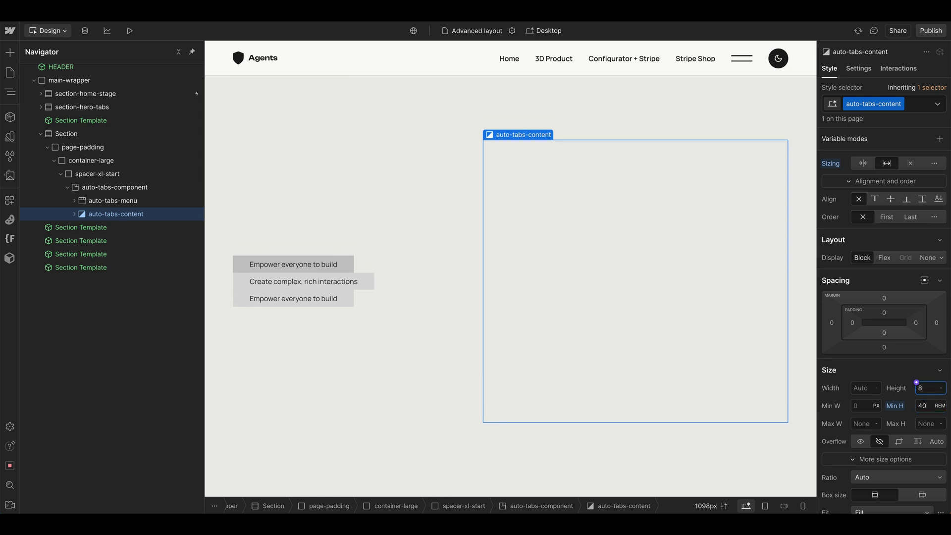
text(85svh)
key(Return)
scroll(677, 340, down, 1)
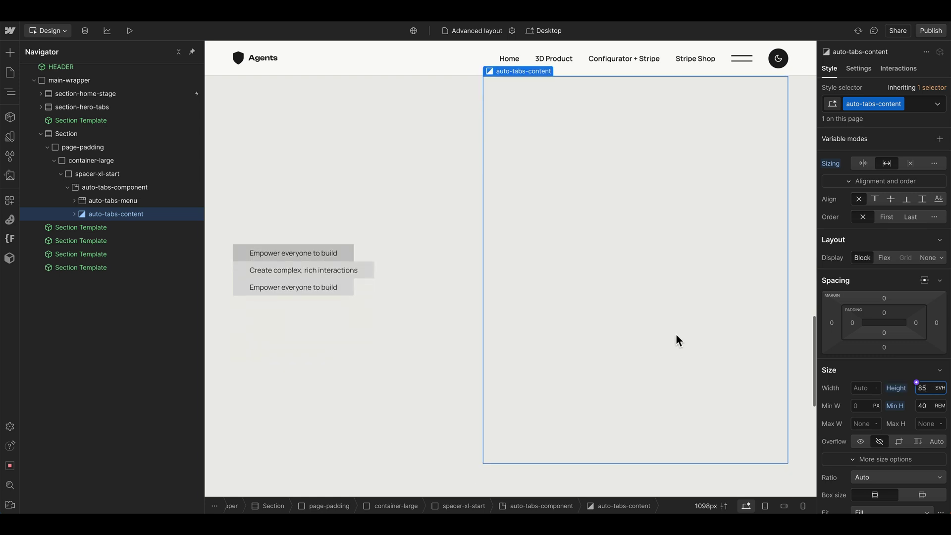
scroll(677, 338, up, 1)
scroll(688, 327, up, 1)
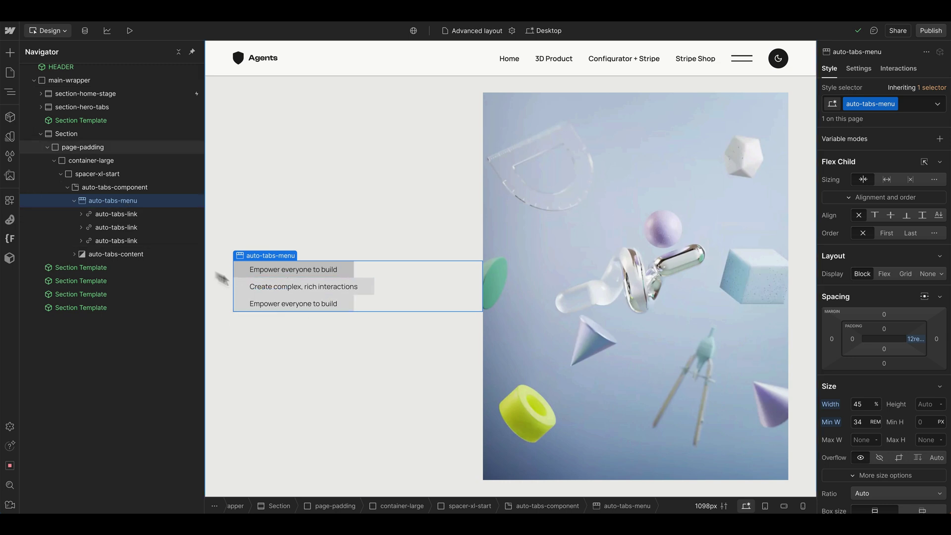
Give the first tab's title the heading-style-h4 class with a text-weight-semibold combo
click(100, 213)
click(81, 214)
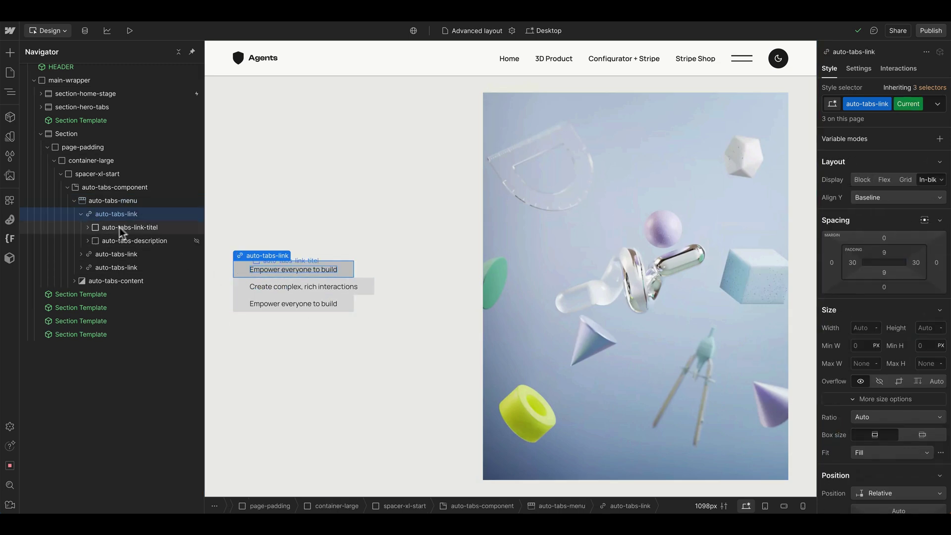
click(138, 227)
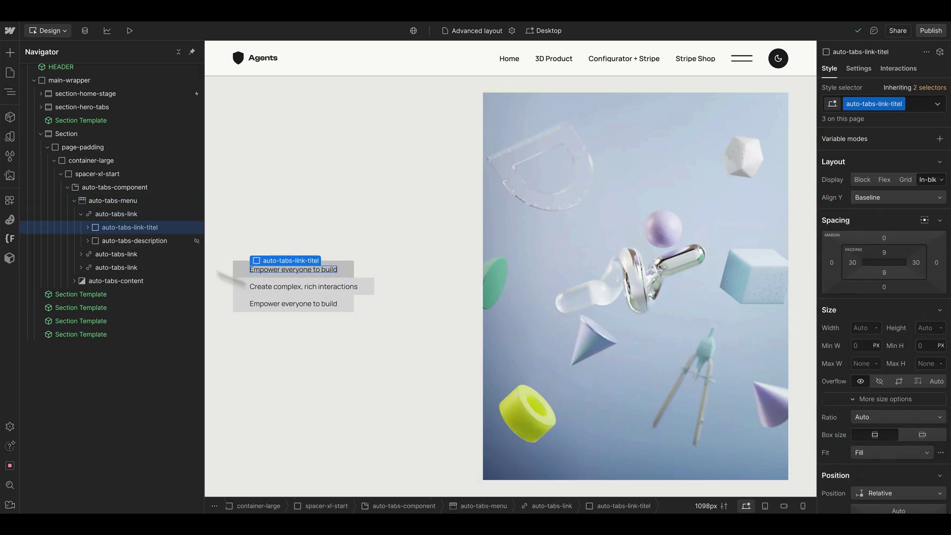
click(88, 227)
click(107, 241)
key(ctrl+Return)
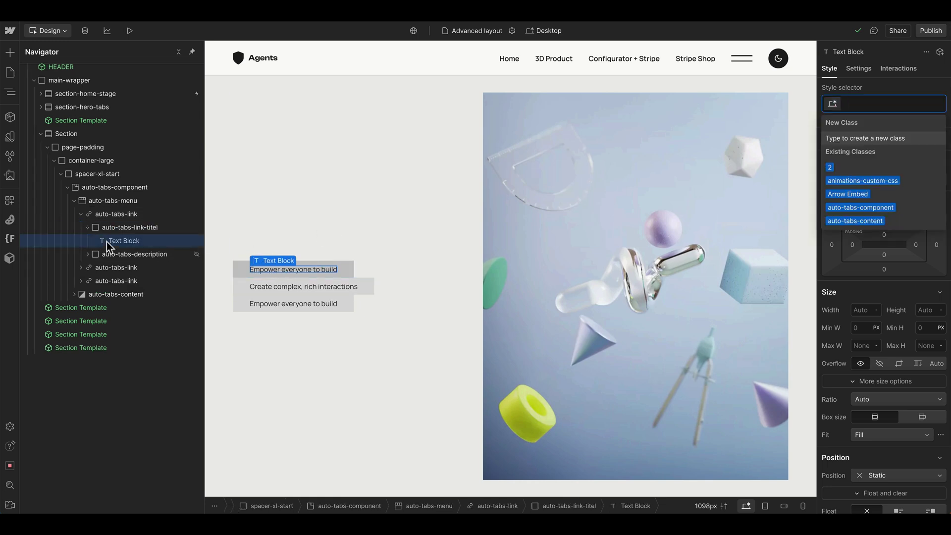
text(h4)
key(Up)
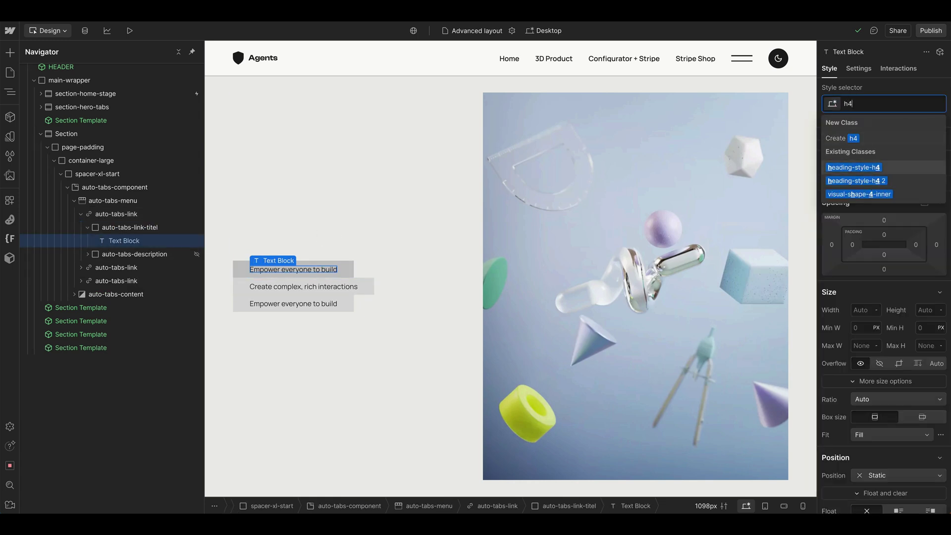
key(Return)
text(text-weight)
key(Down)
key(Down)
key(Down)
key(Down)
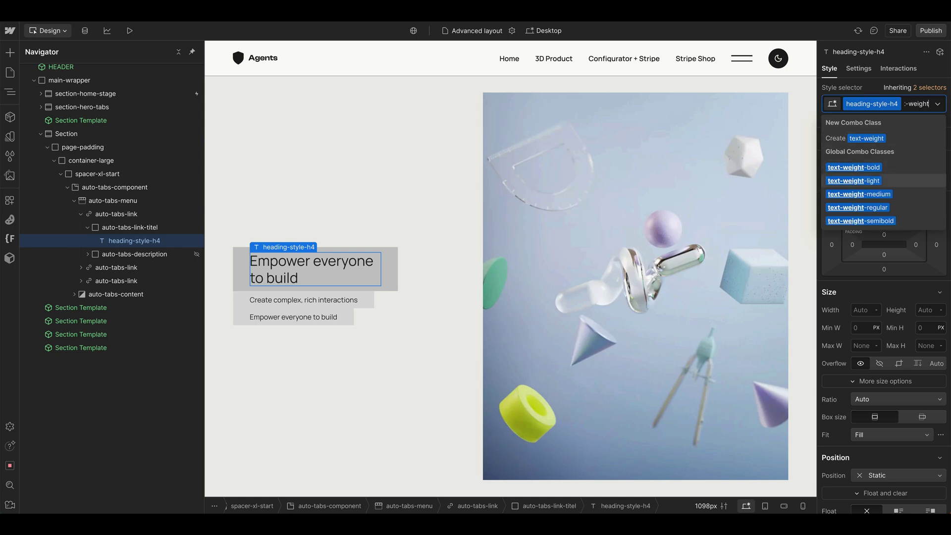
key(Return)
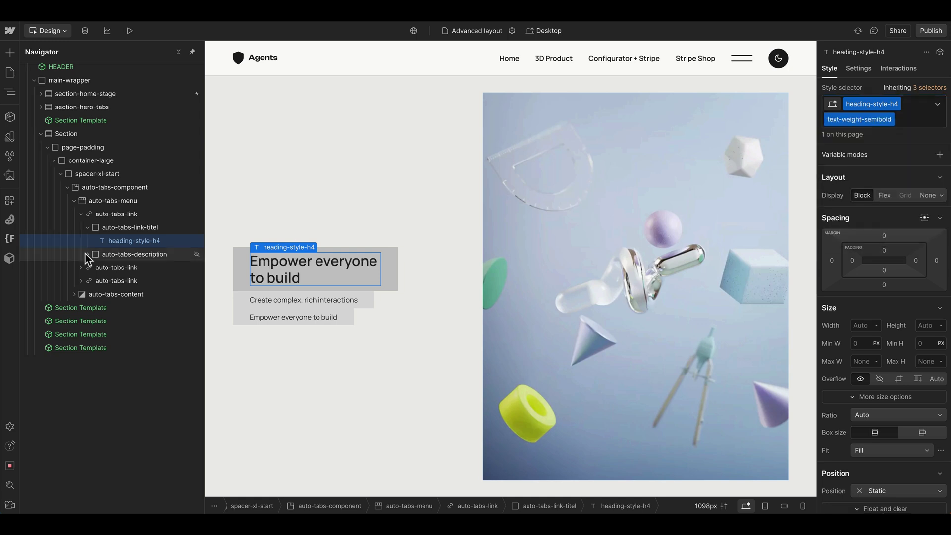
Reveal the tab descriptions, apply copy-small to the description paragraph, and add text-weight-semibold
click(99, 255)
click(862, 179)
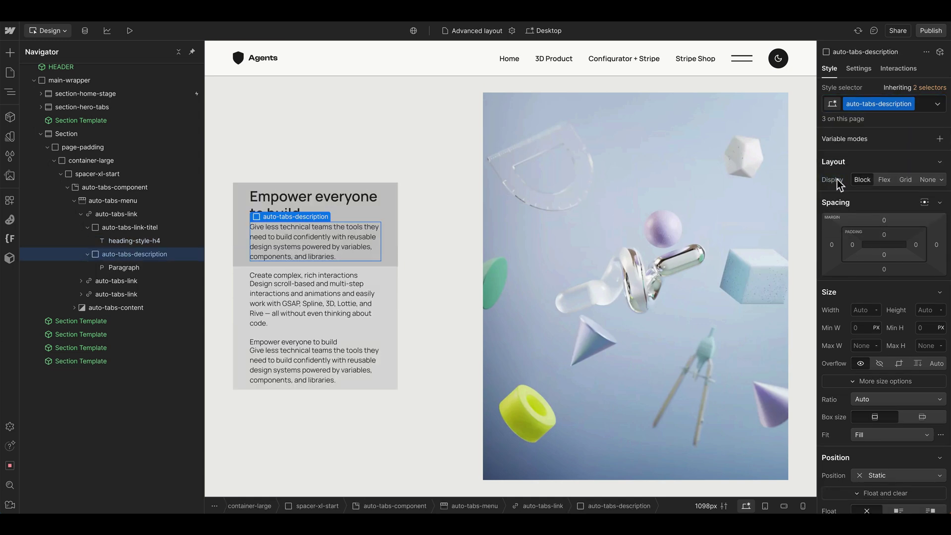
click(126, 266)
key(ctrl+Return)
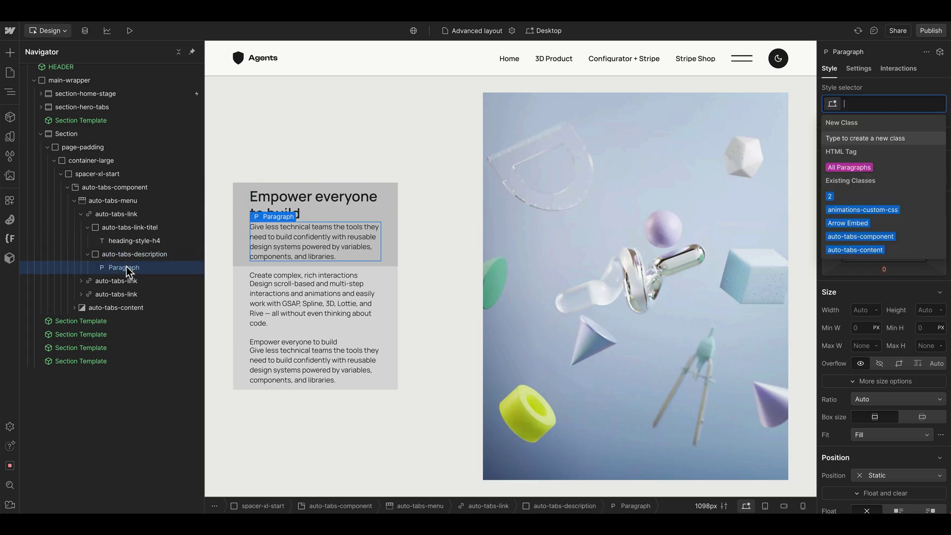
text(copy-)
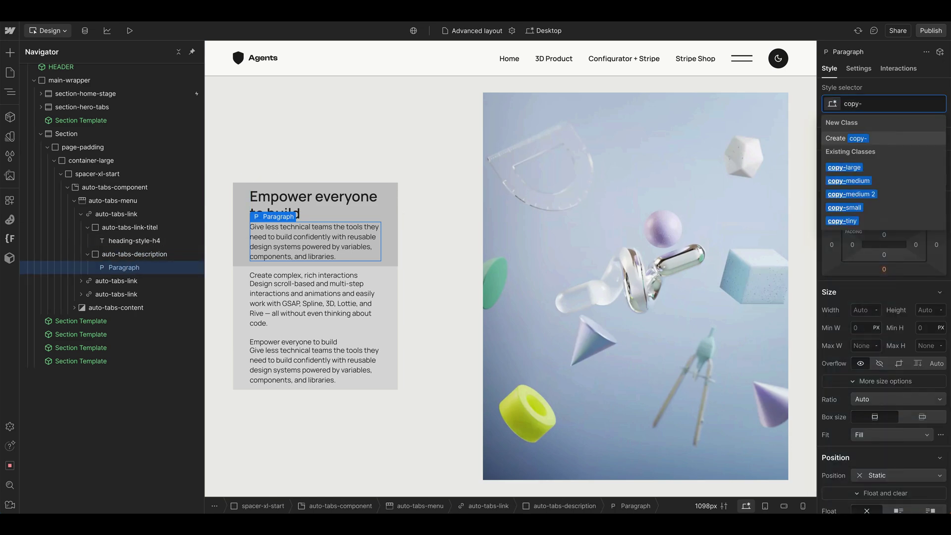
text(sm)
key(Down)
key(Return)
key(Down)
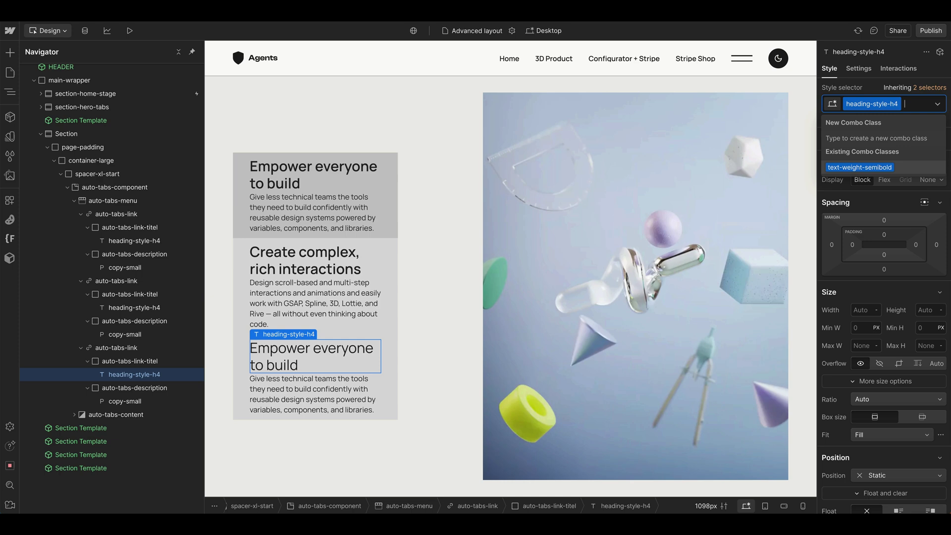
key(Return)
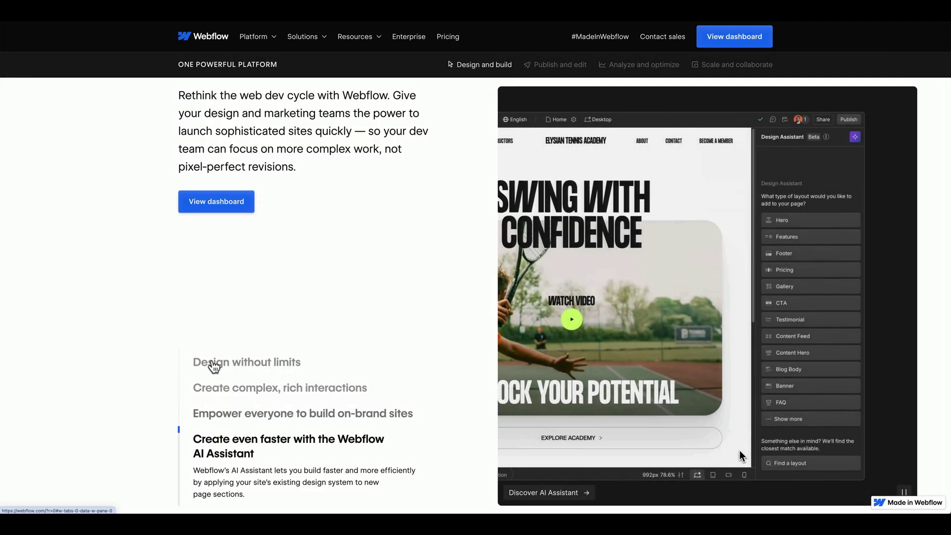
click(172, 370)
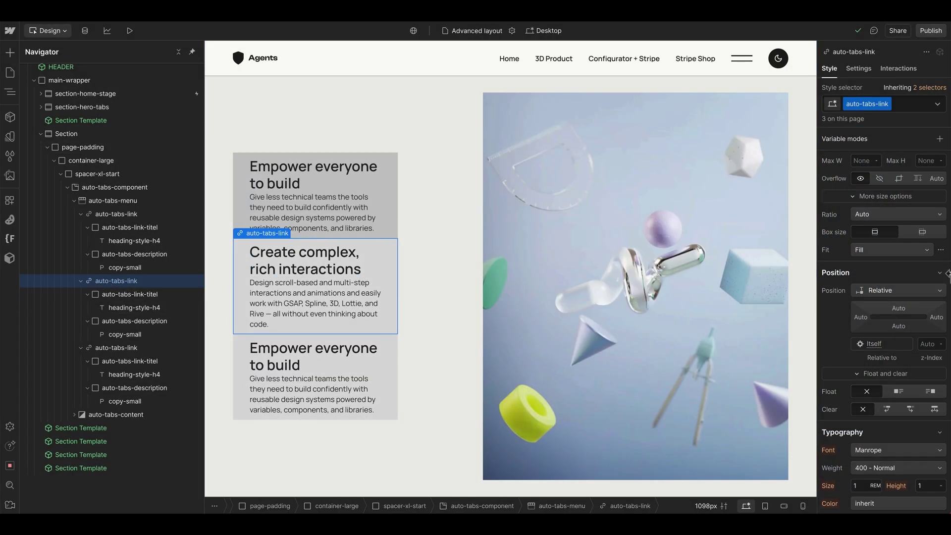
Set the auto-tabs-link text colour to the copy-grey variable
scroll(846, 356, down, 2)
scroll(846, 361, down, 1)
click(833, 395)
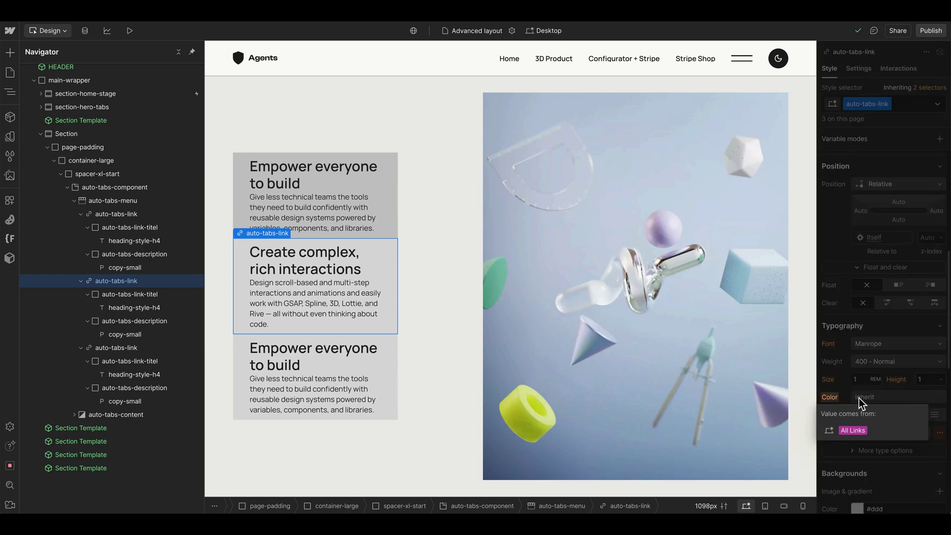
click(823, 400)
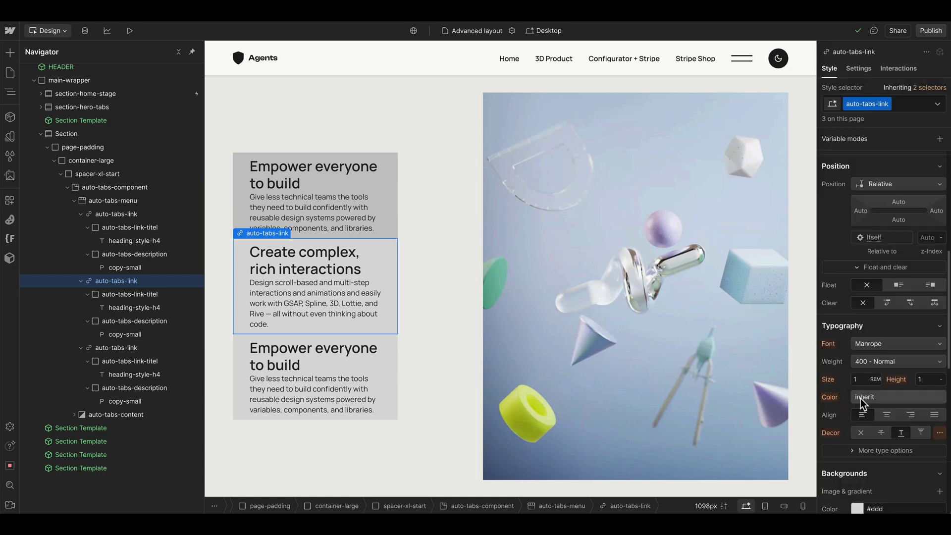
click(861, 398)
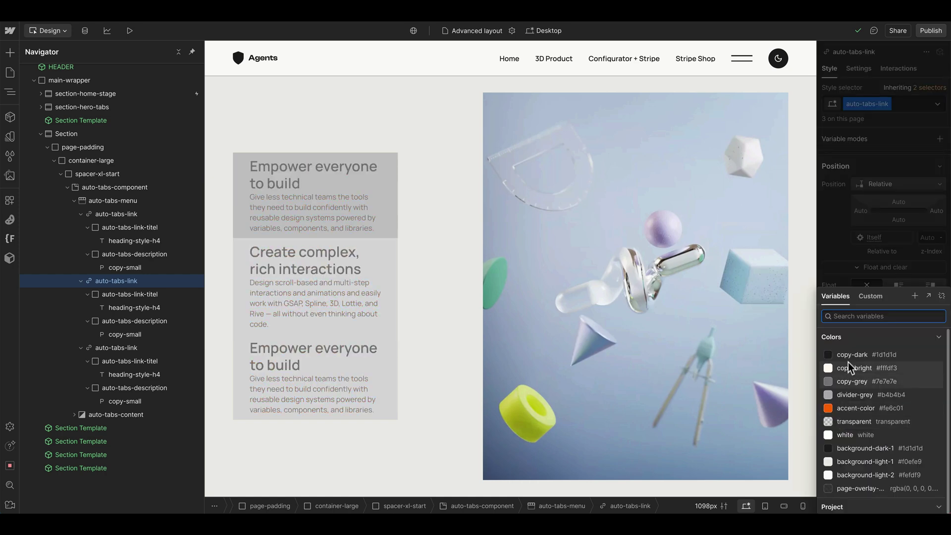
click(848, 381)
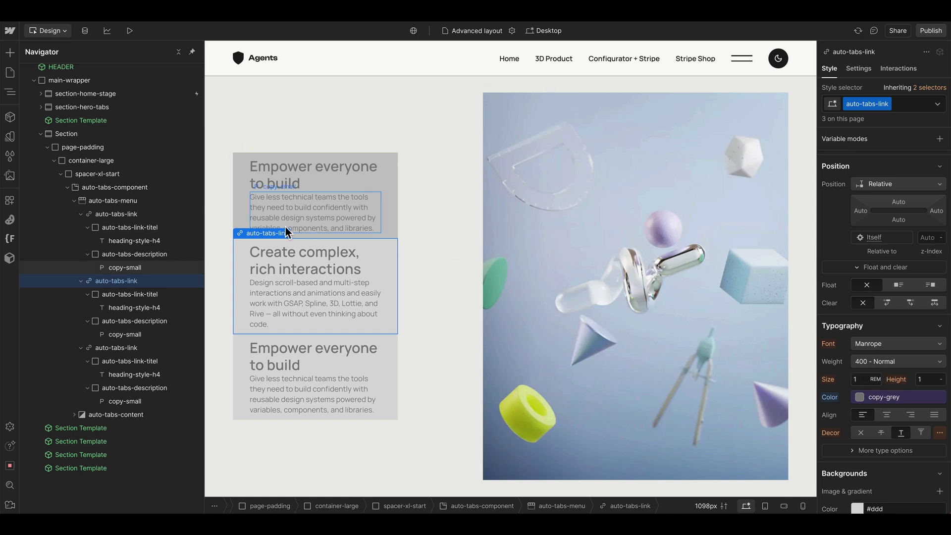
Make the current first tab's text the copy-dark variable
click(131, 296)
click(132, 308)
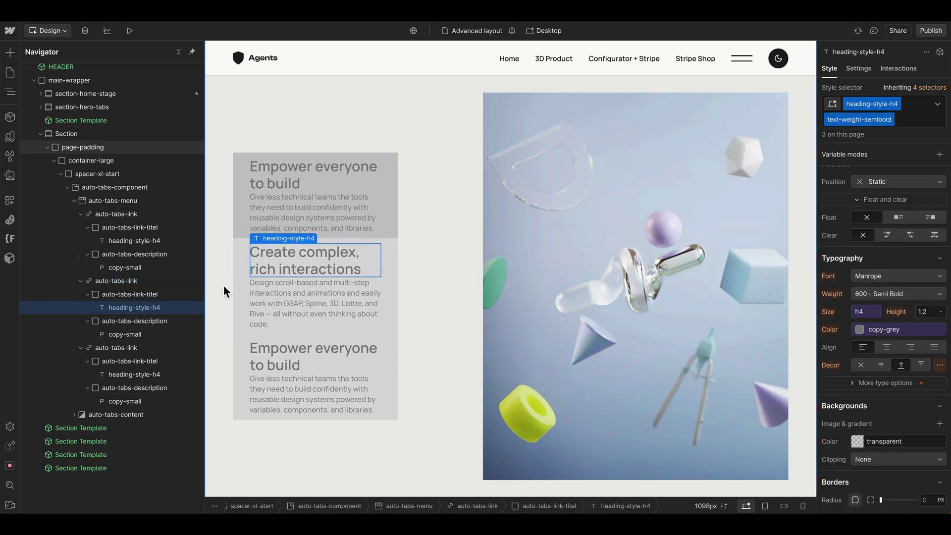
click(87, 294)
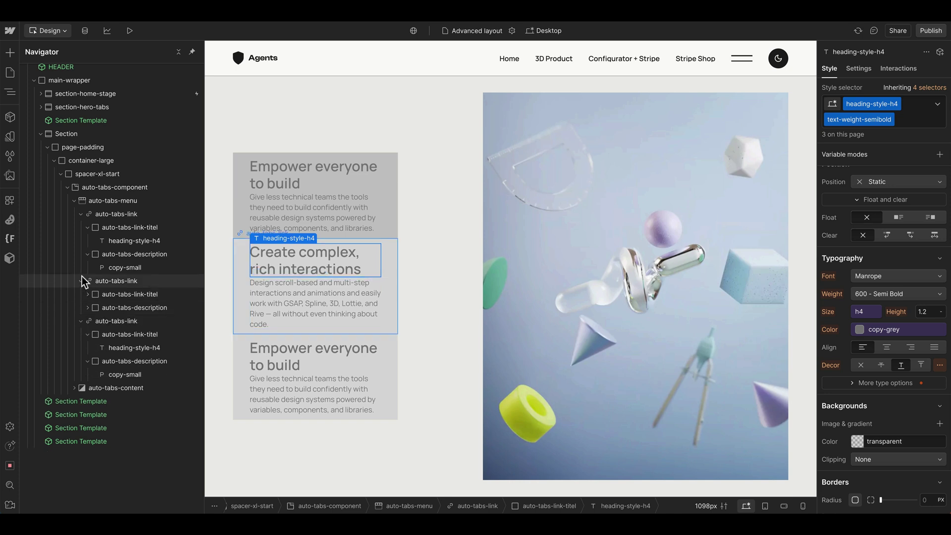
click(105, 214)
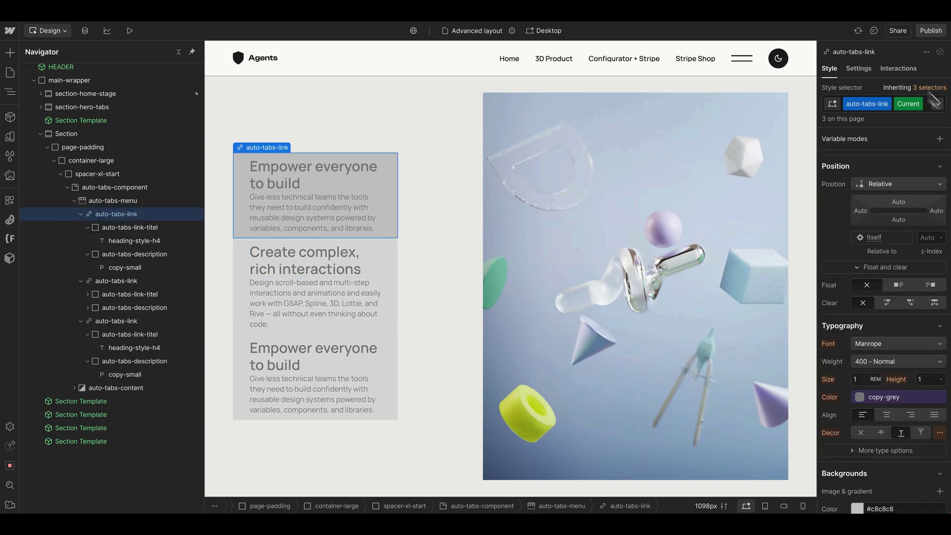
click(870, 402)
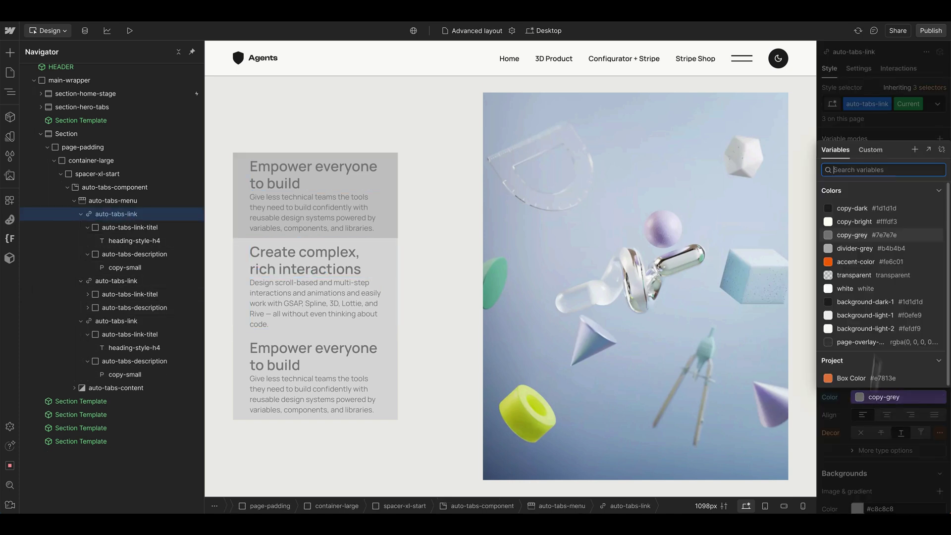
click(875, 211)
Set transparent backgrounds on both the current tab and all tab links
click(94, 215)
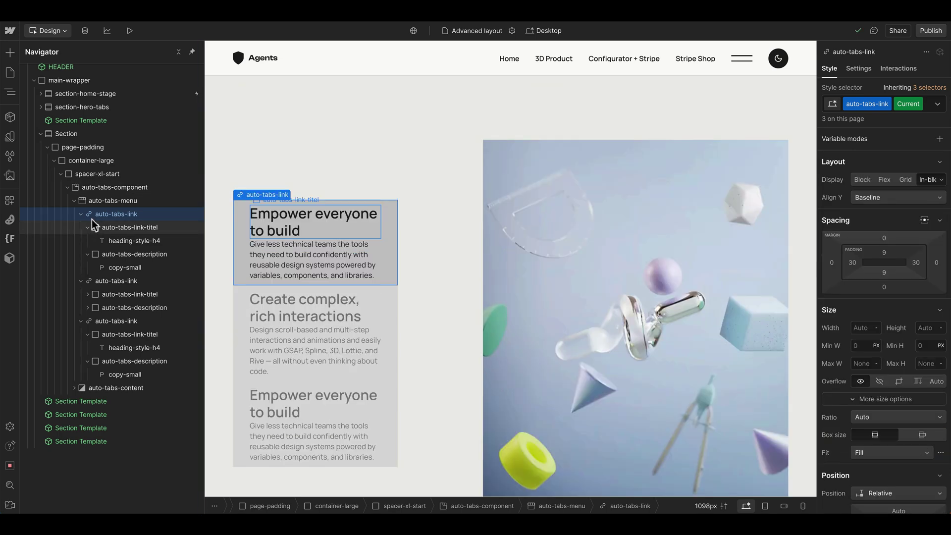
scroll(887, 234, down, 10)
scroll(882, 227, down, 3)
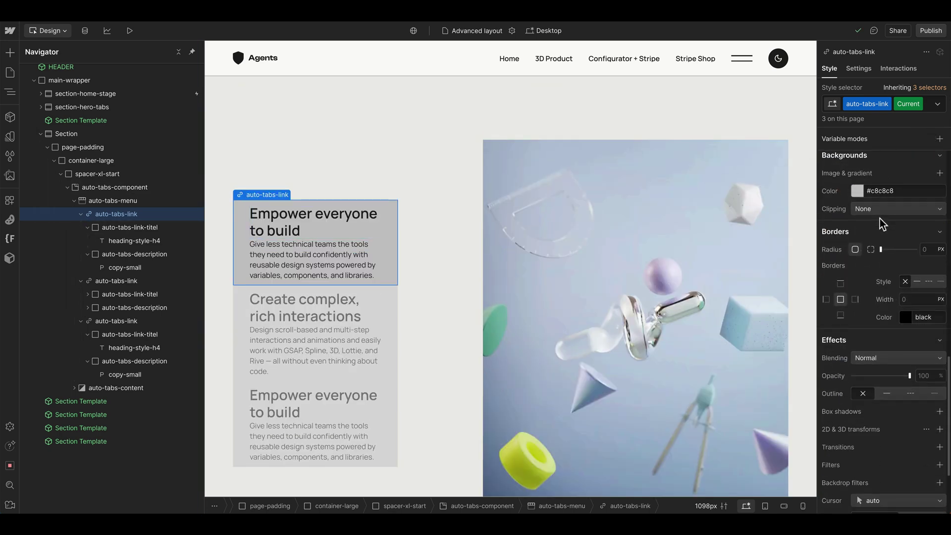
click(854, 191)
click(855, 329)
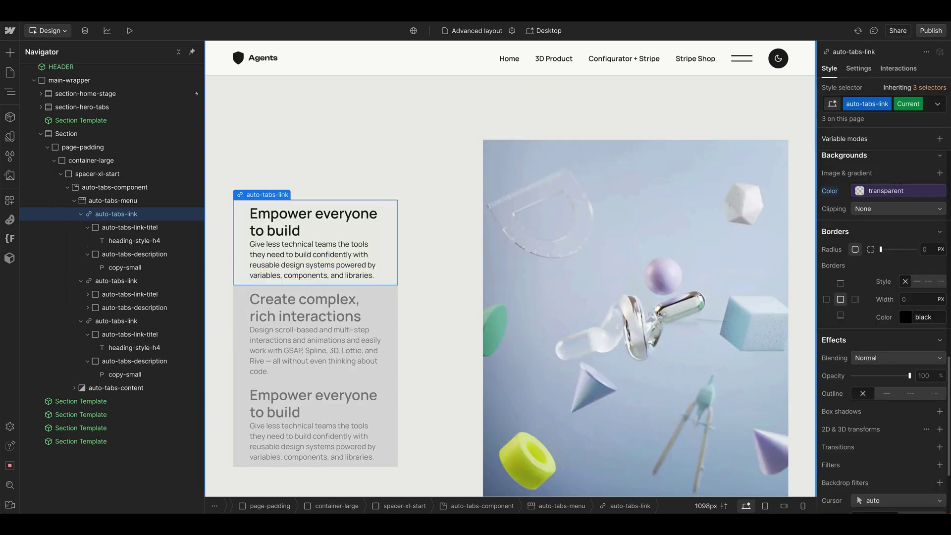
click(131, 281)
click(853, 186)
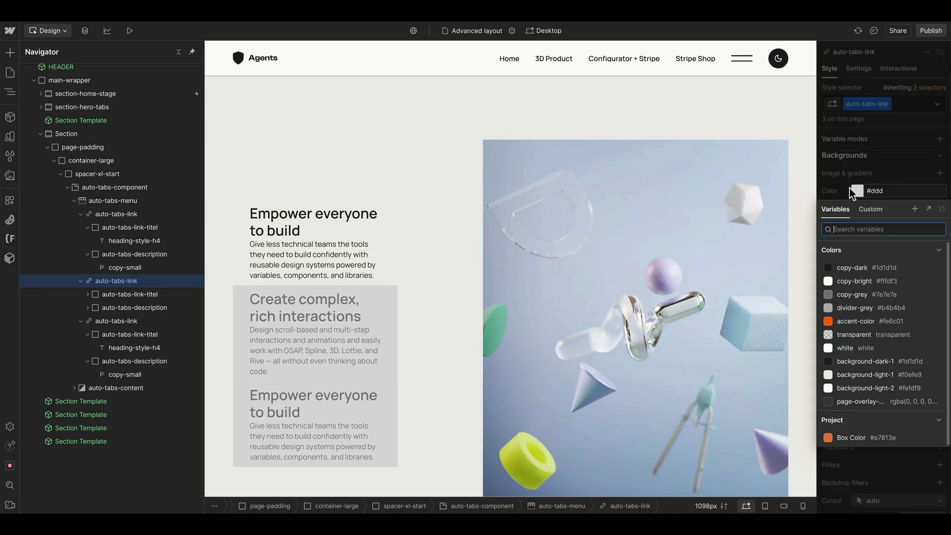
click(854, 332)
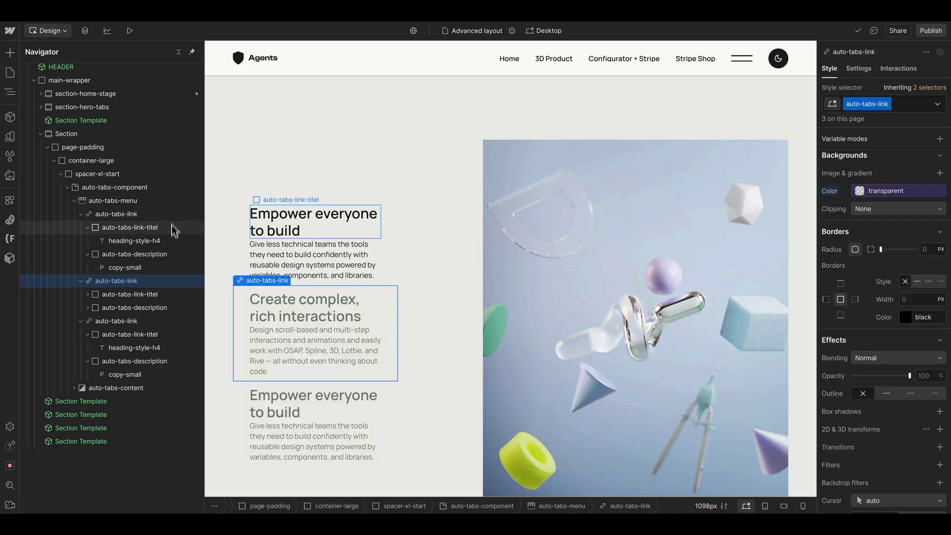
click(241, 223)
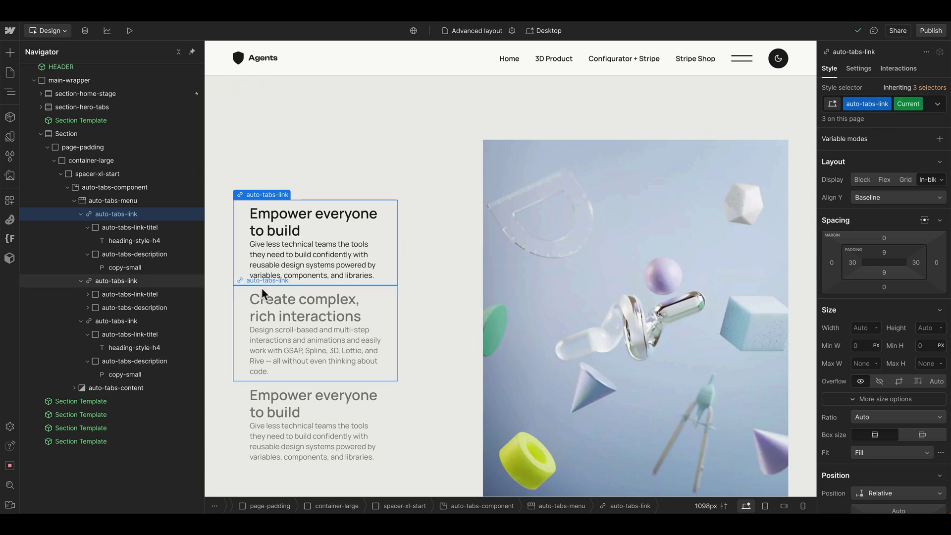
Zero the tab links' padding on all sides, then set a 2rem left padding
click(245, 313)
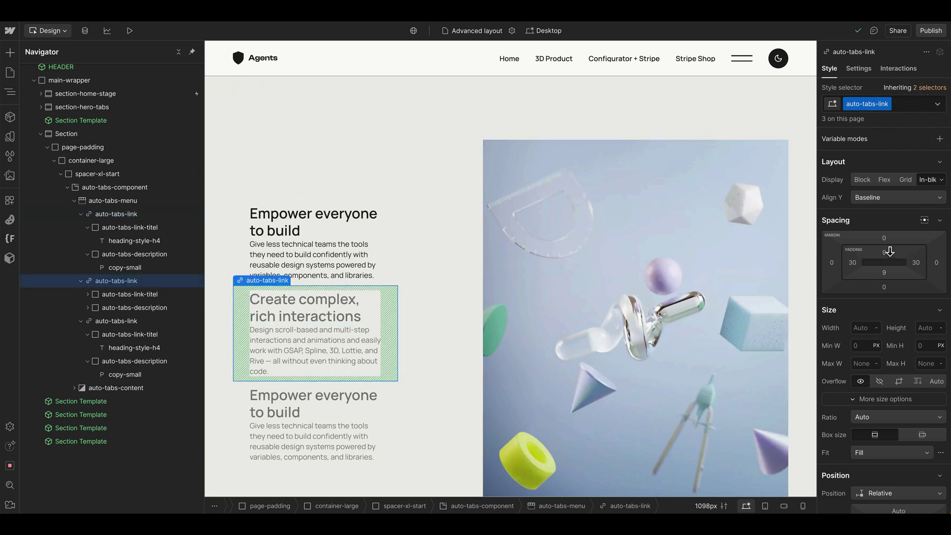
drag(885, 253, 887, 221)
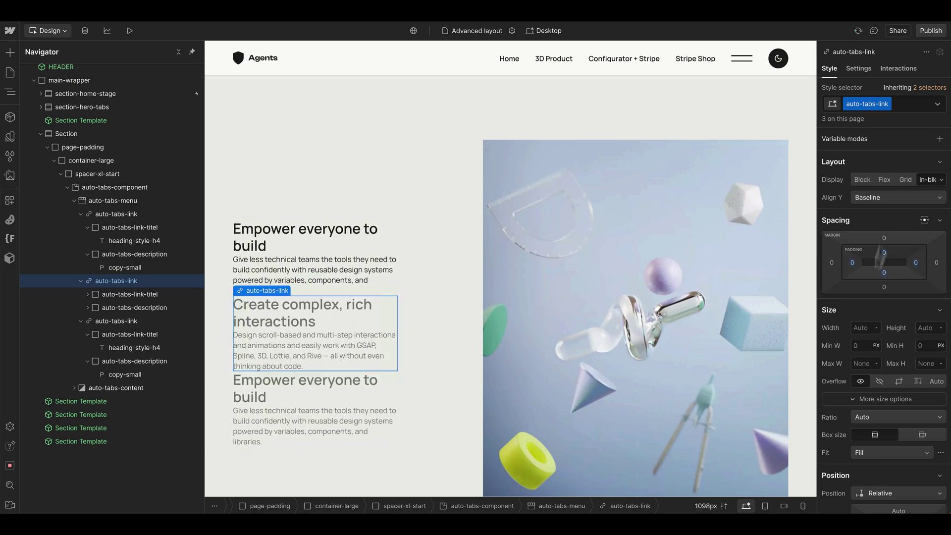
click(853, 263)
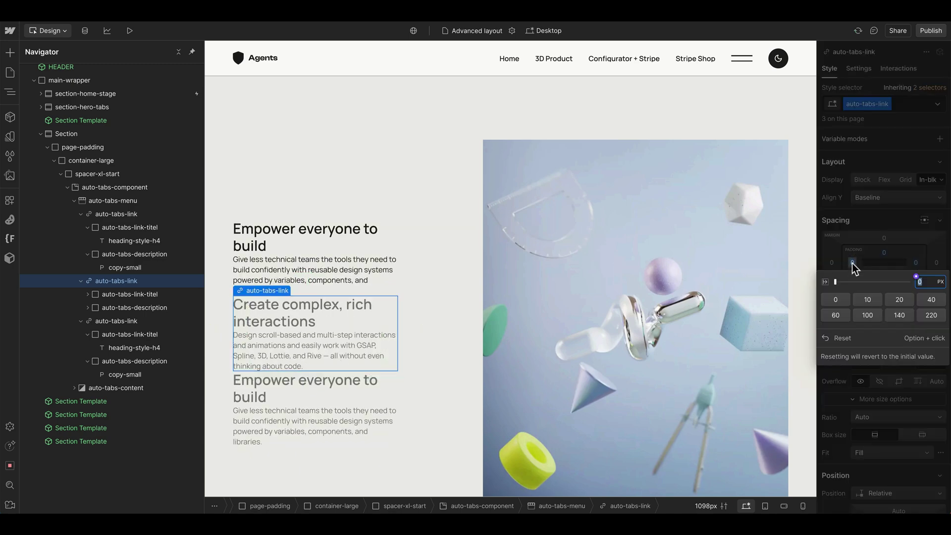
text(2rem)
key(Return)
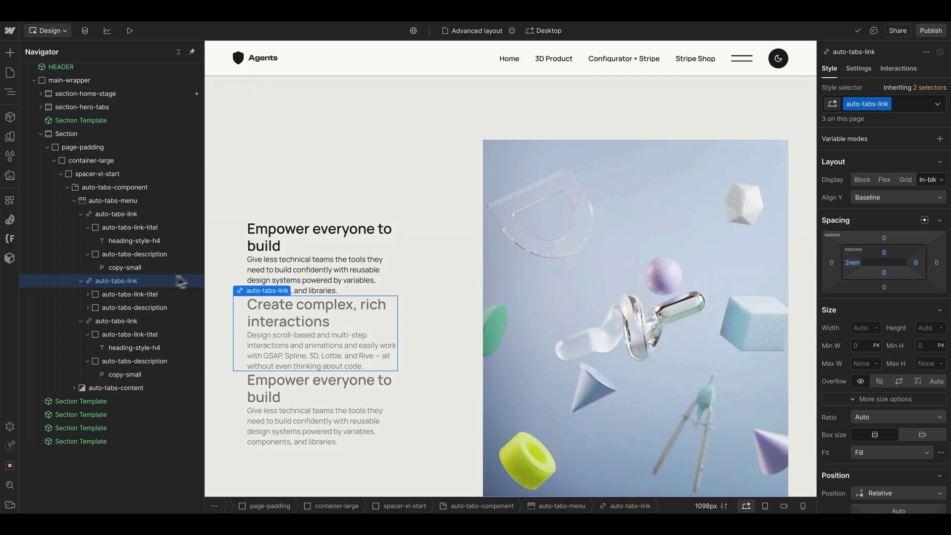
Give auto-tabs-menu a 0.3rem left border
click(121, 202)
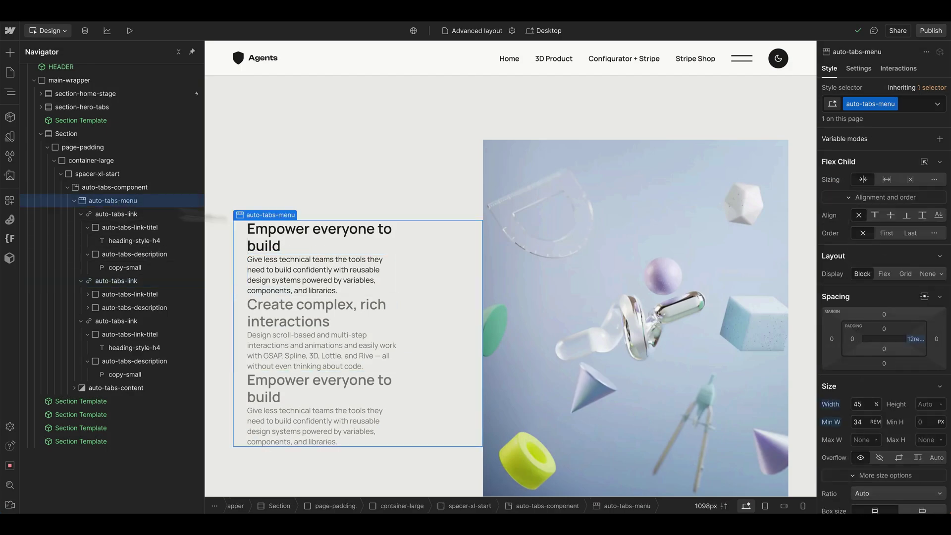
scroll(844, 332, down, 7)
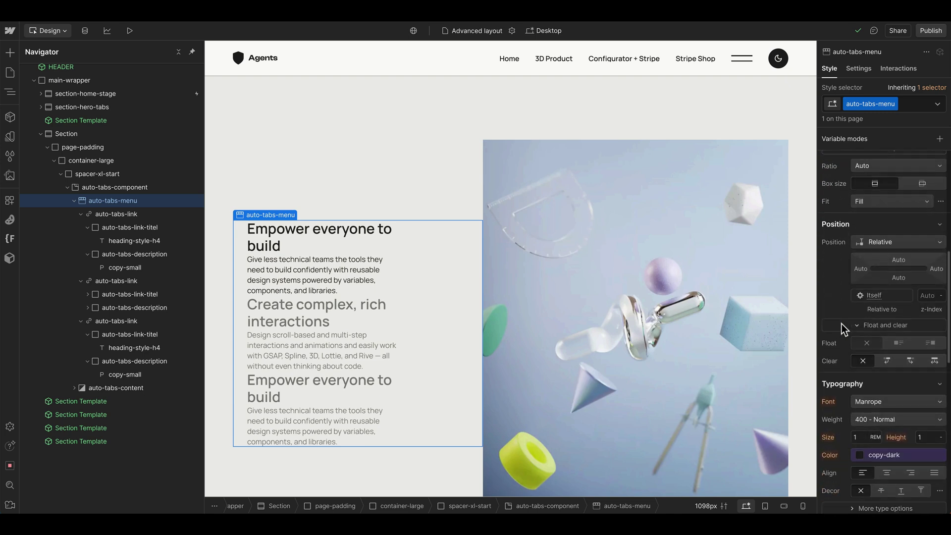
scroll(842, 324, down, 10)
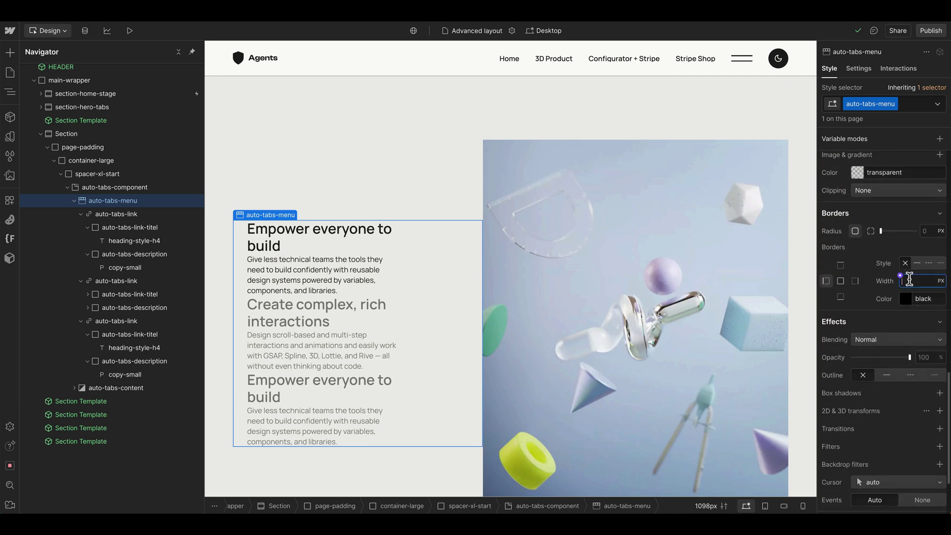
click(908, 281)
text(0.3)
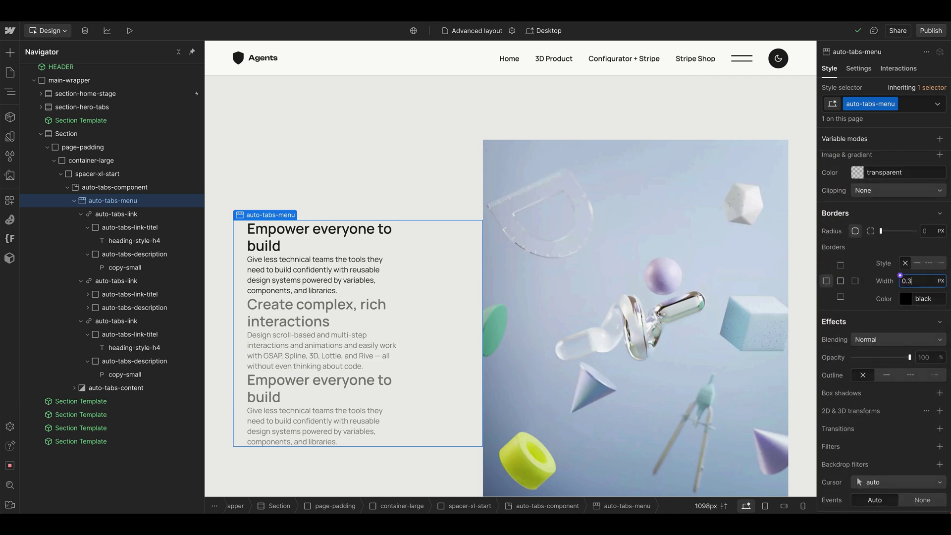
text(rem)
key(Return)
Colour the left border light grey #adadad at 30% opacity
click(903, 295)
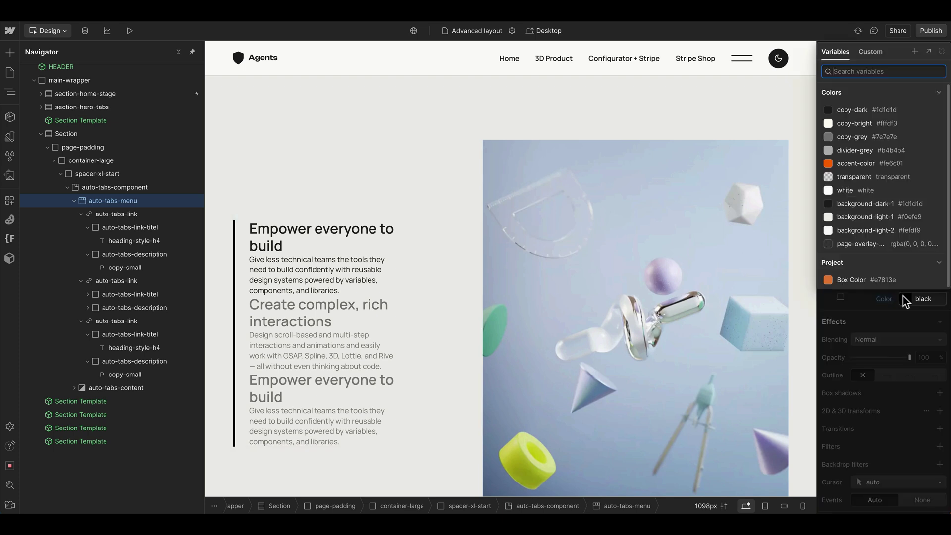
click(906, 299)
click(908, 302)
mouse_move(825, 346)
mouse_down()
mouse_move(813, 342)
mouse_move(819, 349)
mouse_up()
drag(823, 350, 821, 340)
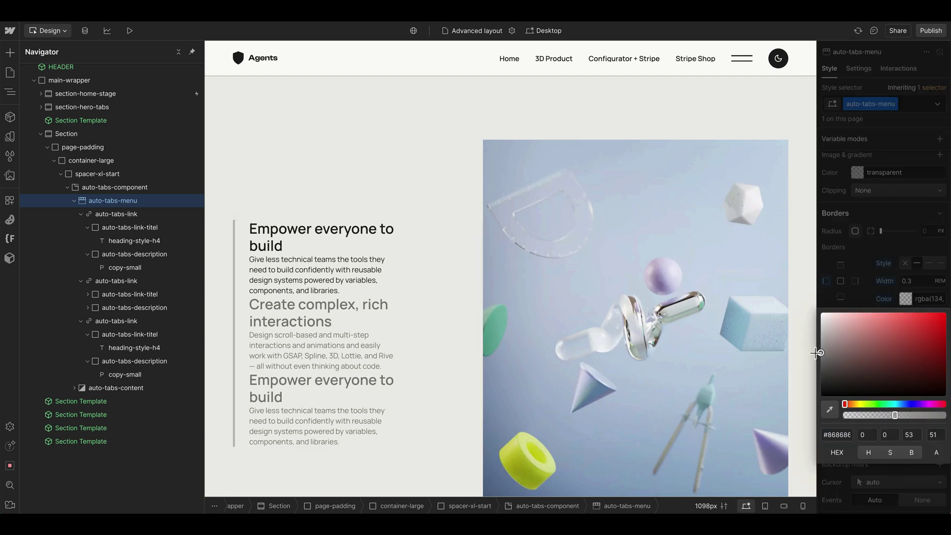
click(875, 416)
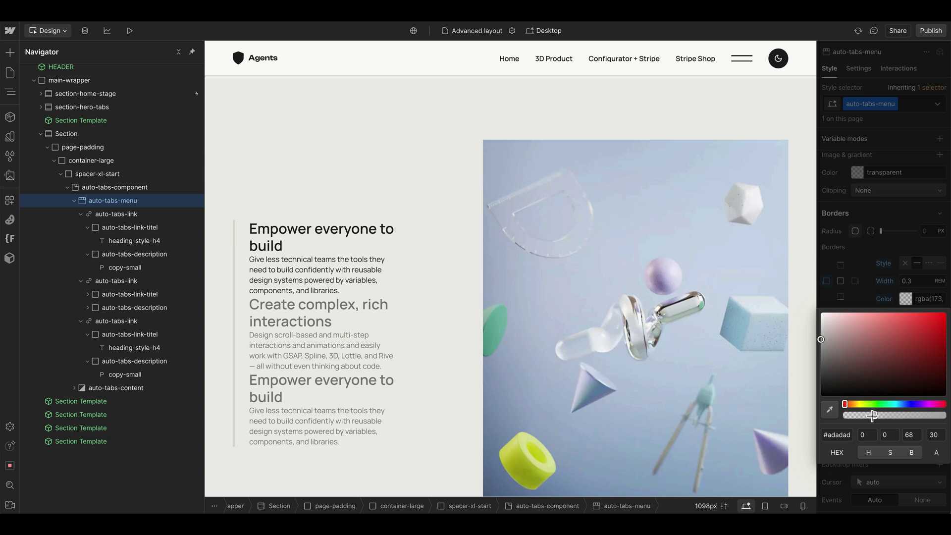
click(895, 306)
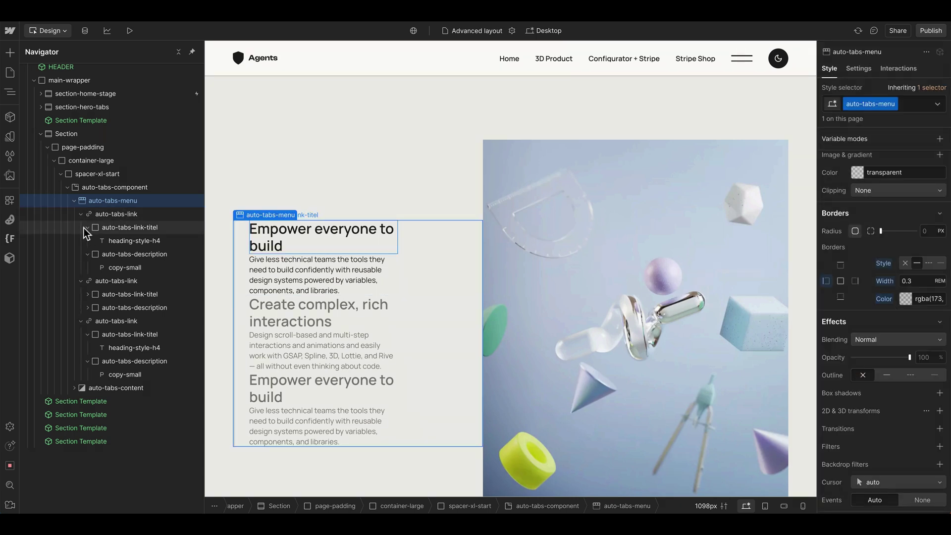
Insert a Div Block with class auto-tabs-progress inside the first tab link
click(109, 218)
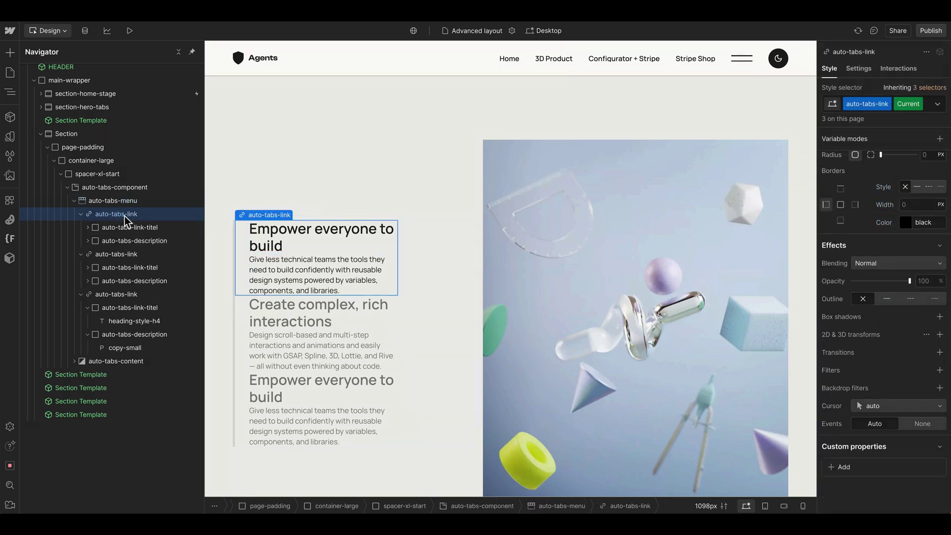
key(super+e)
text(div)
key(Return)
key(super+Return)
text(auto-tabs-progr)
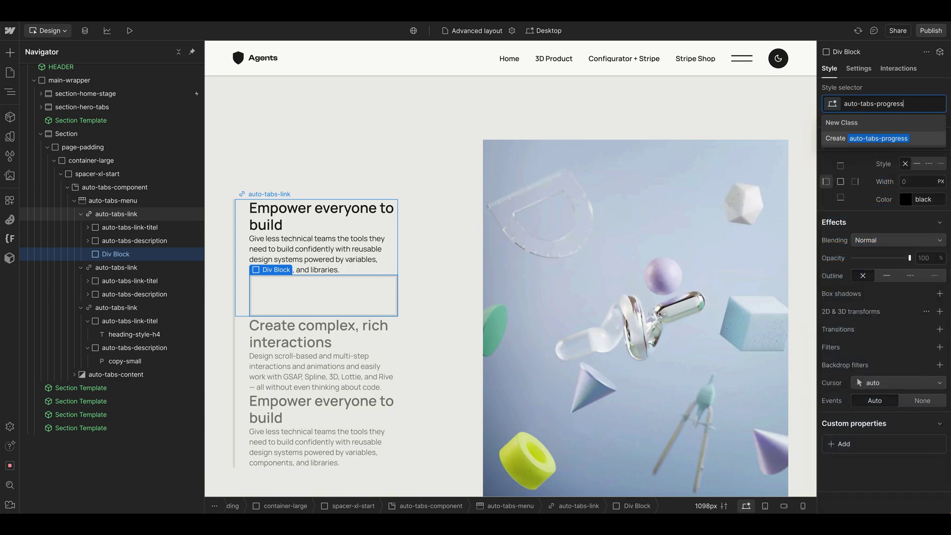
text(ess)
key(Return)
Give the progress bar a 0.3rem width and an accent-color background
click(859, 309)
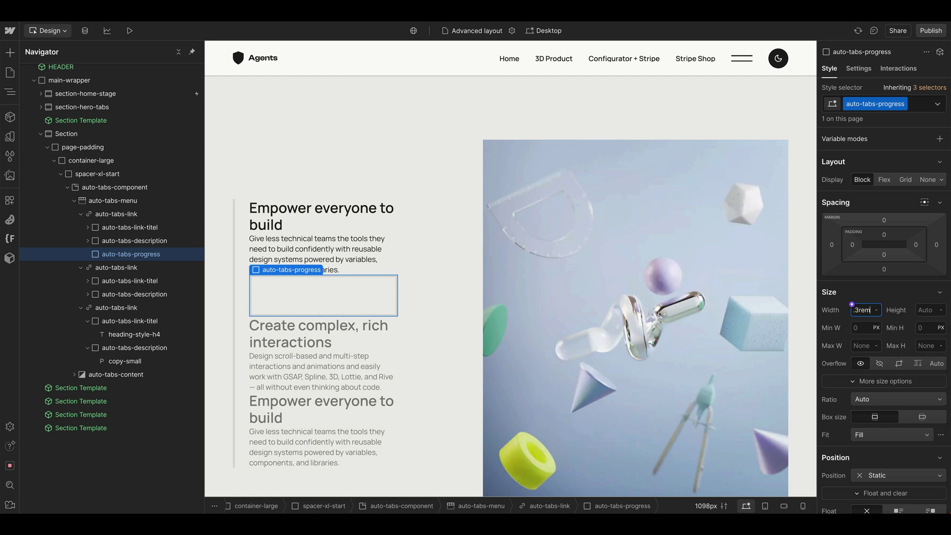
key(Return)
click(925, 310)
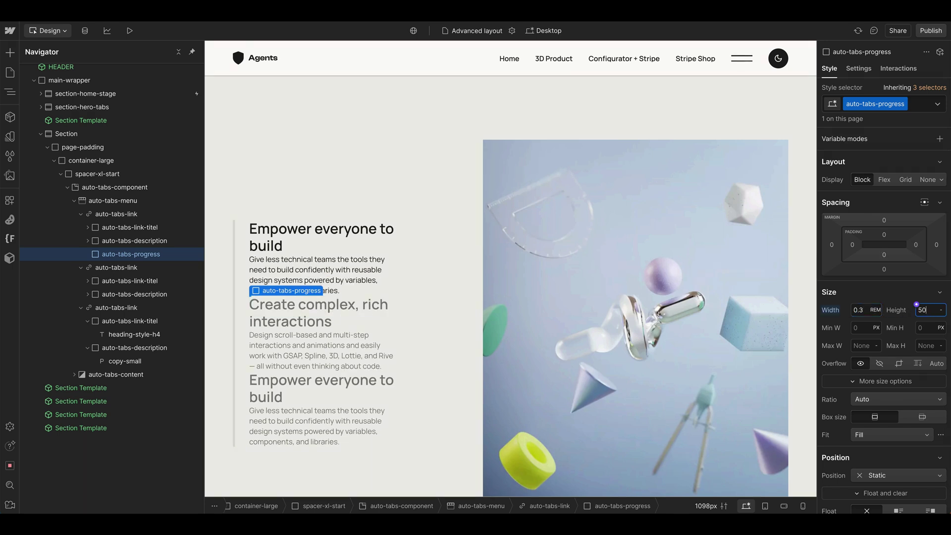
scroll(903, 319, down, 7)
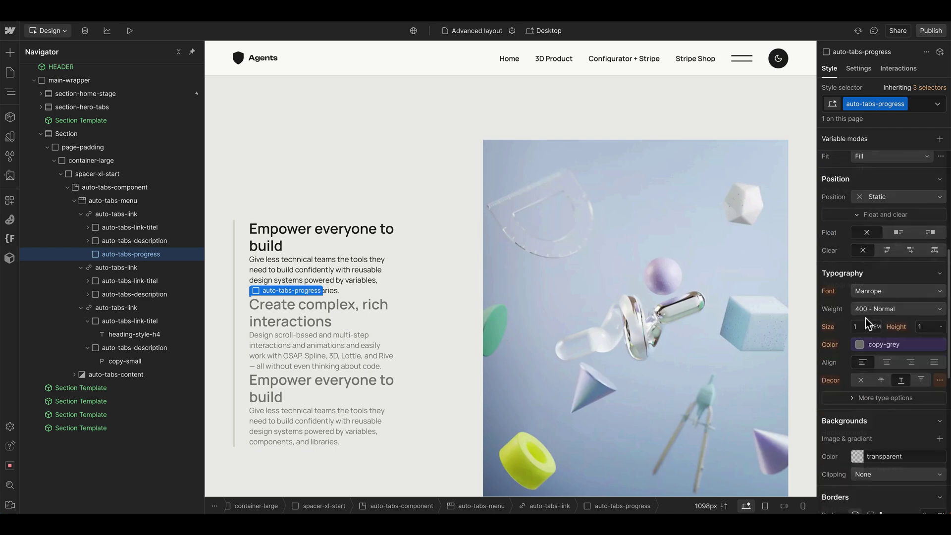
click(858, 396)
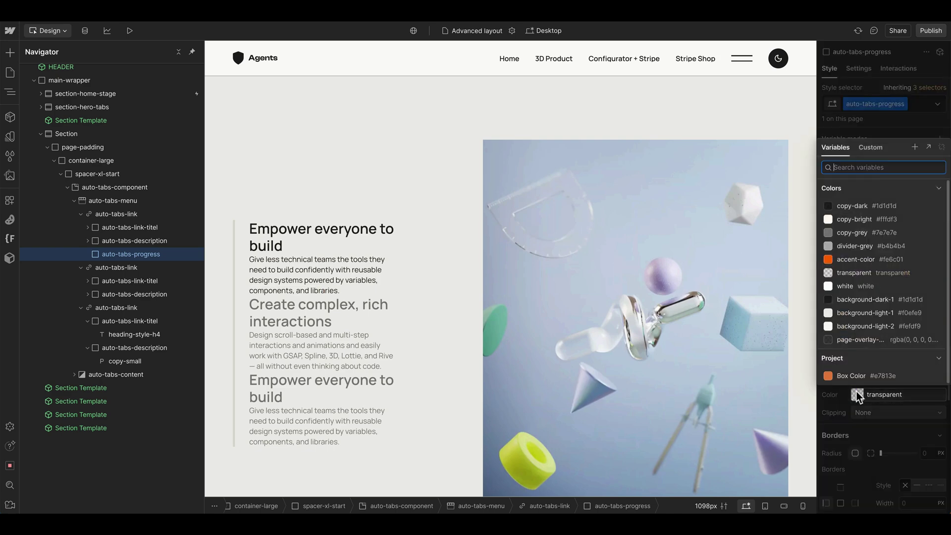
click(842, 258)
scroll(859, 323, up, 7)
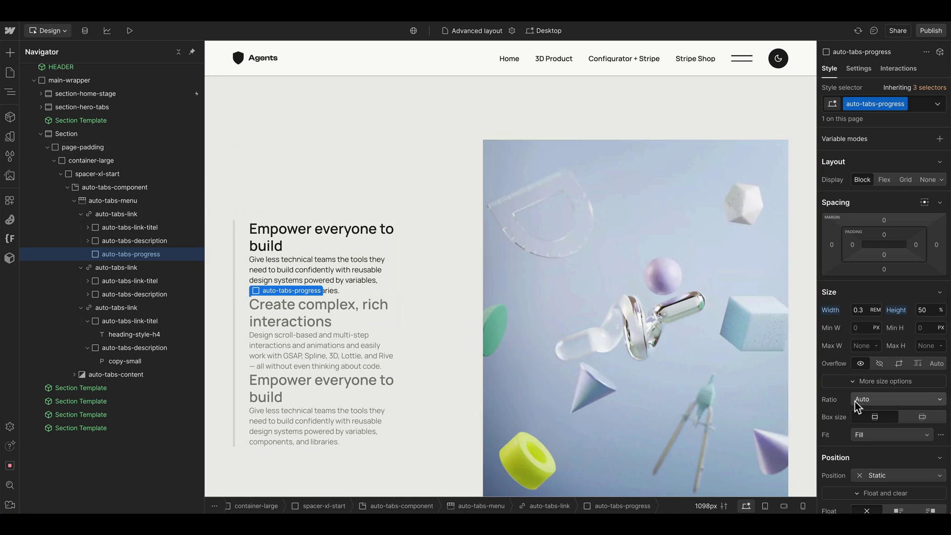
scroll(857, 396, down, 1)
Position the bar absolutely at the tab's left edge, 40% tall, with a -0.3rem left margin
click(872, 424)
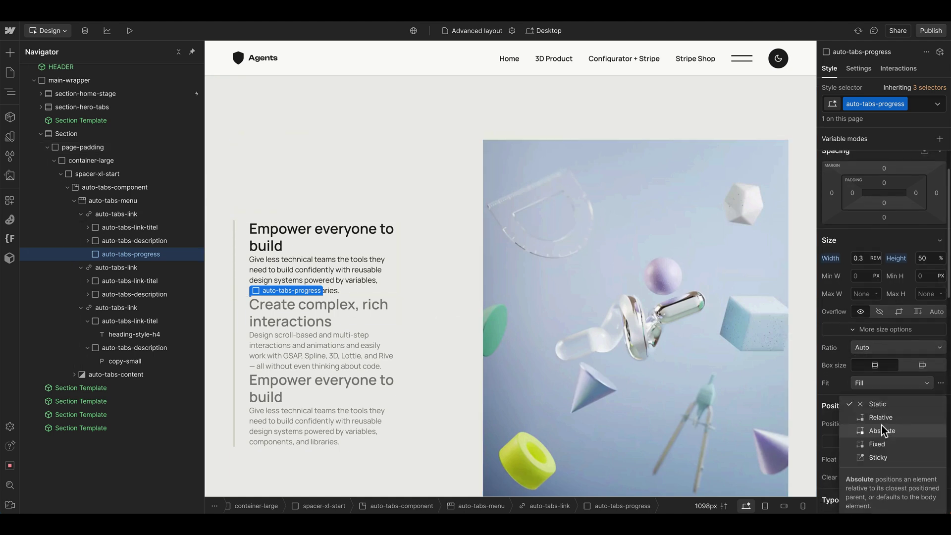
click(880, 429)
scroll(901, 375, down, 1)
click(899, 370)
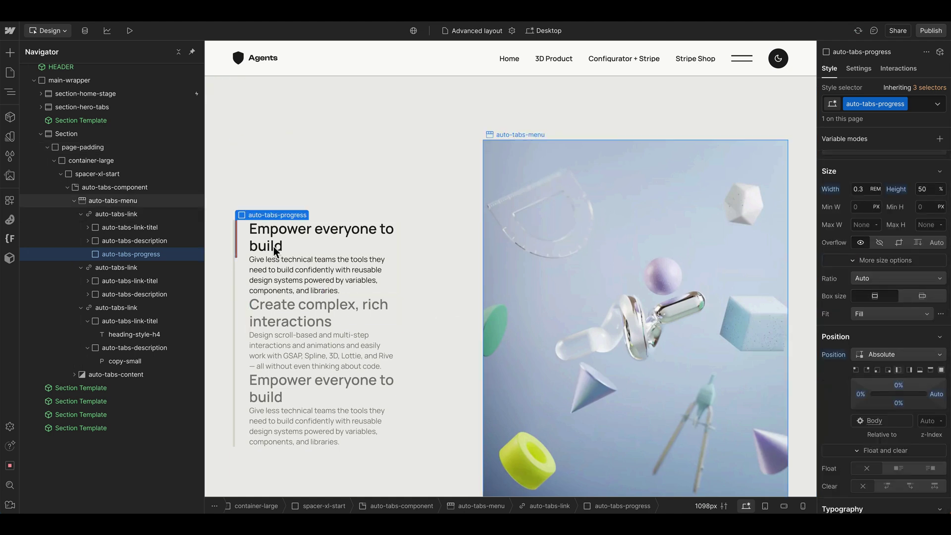
click(920, 191)
scroll(896, 219, up, 2)
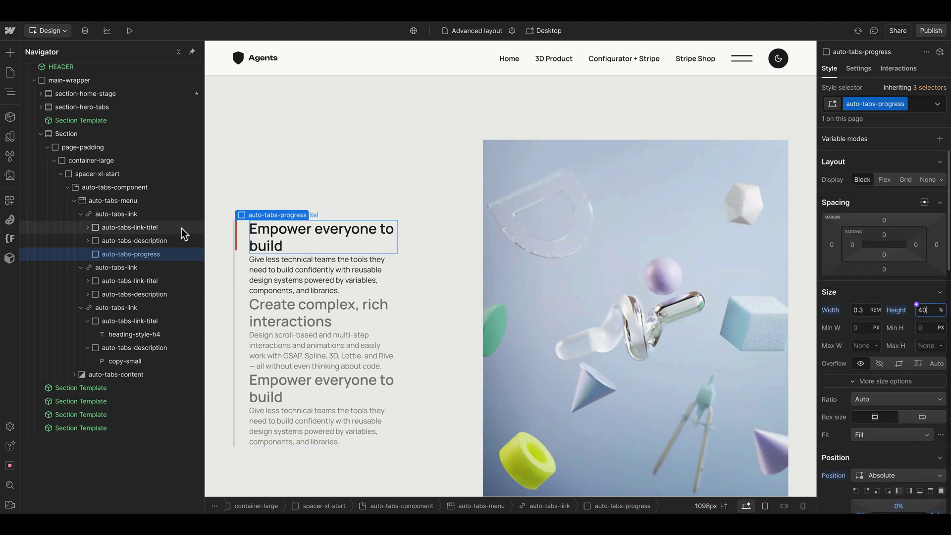
key(Down)
key(Down)
key(Down)
key(Down)
key(Down)
key(Down)
key(Down)
key(Down)
key(Down)
key(Down)
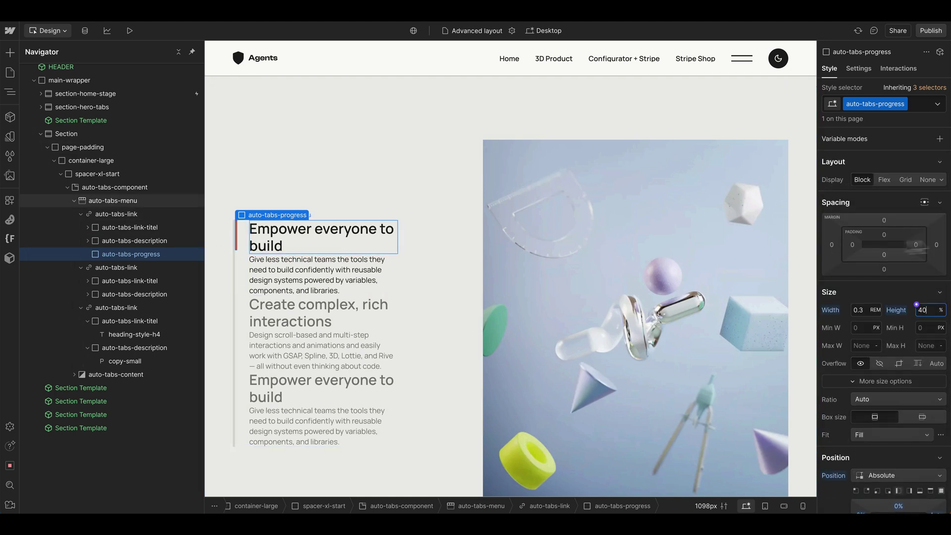
click(832, 245)
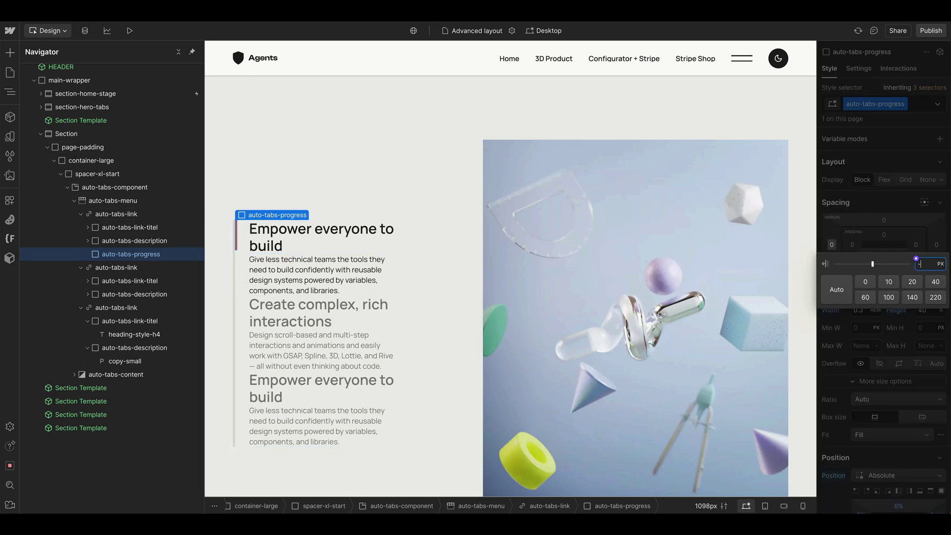
key(Return)
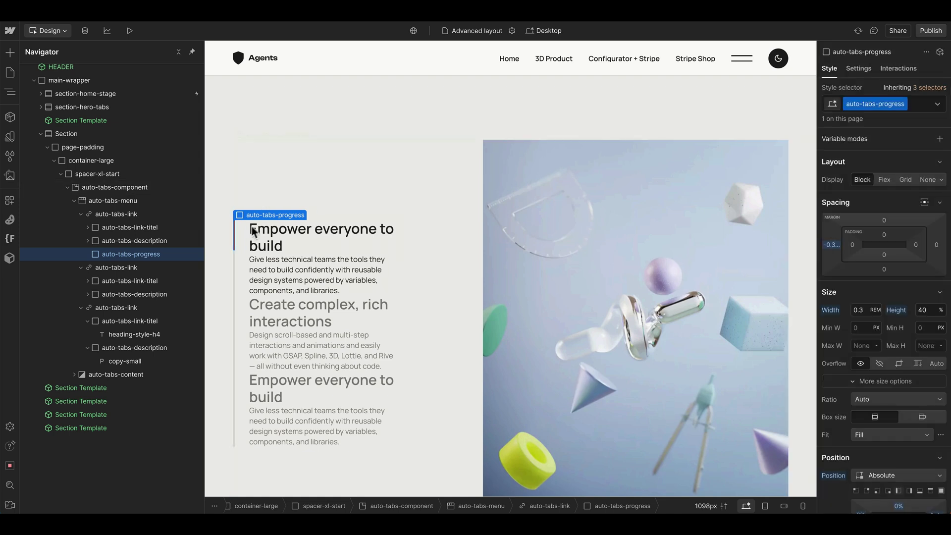
Give the first tab link's current state a 0.3 rem left border in grey at about 56% opacity
click(240, 251)
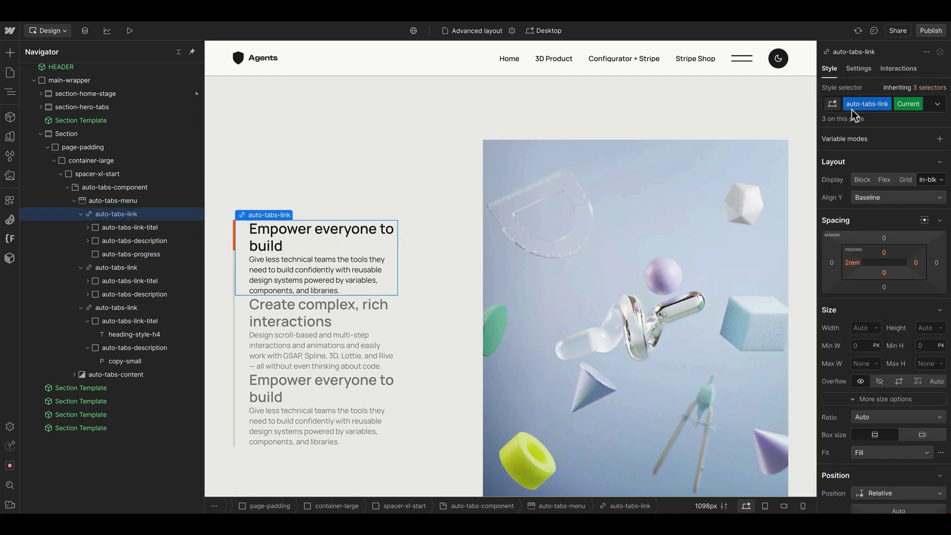
scroll(856, 221, down, 10)
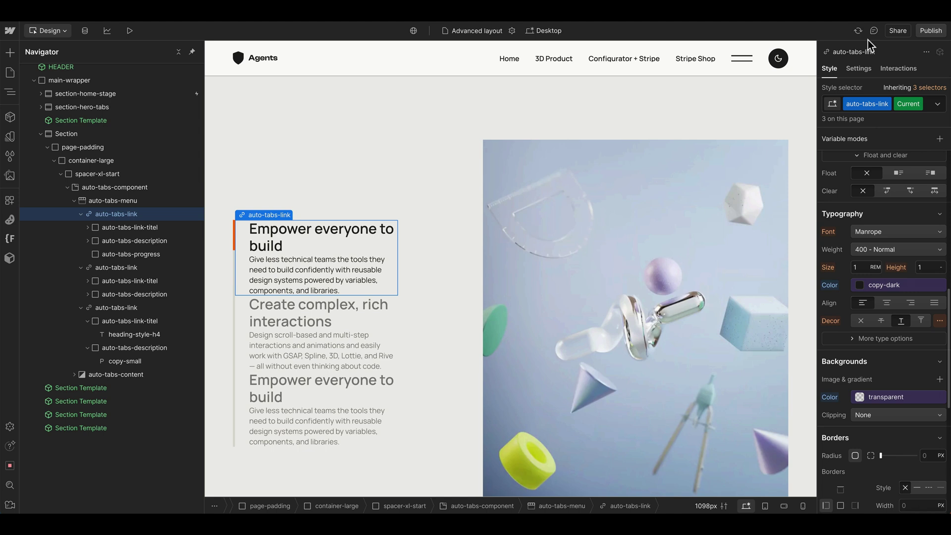
scroll(872, 292, up, 2)
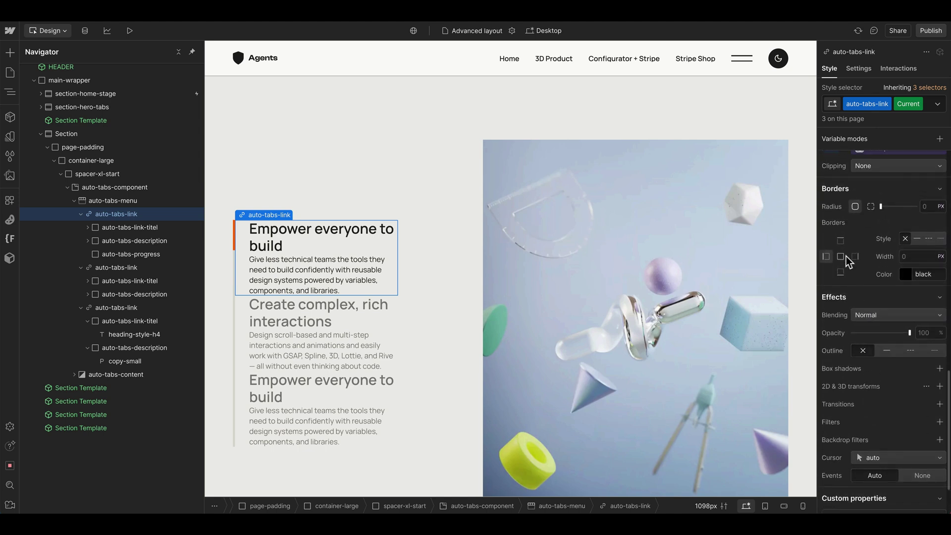
click(917, 259)
text(0.3rem)
key(Return)
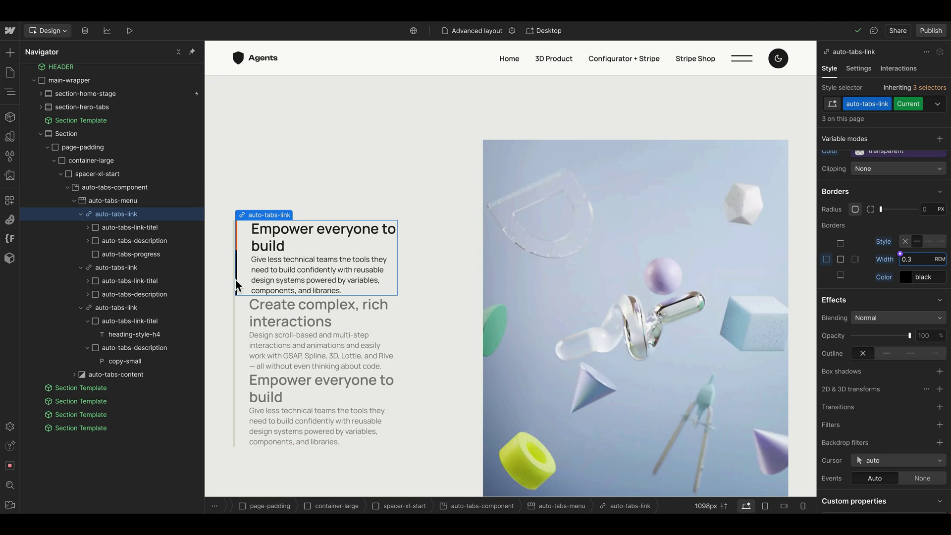
click(904, 277)
drag(855, 342, 807, 328)
drag(910, 394, 908, 393)
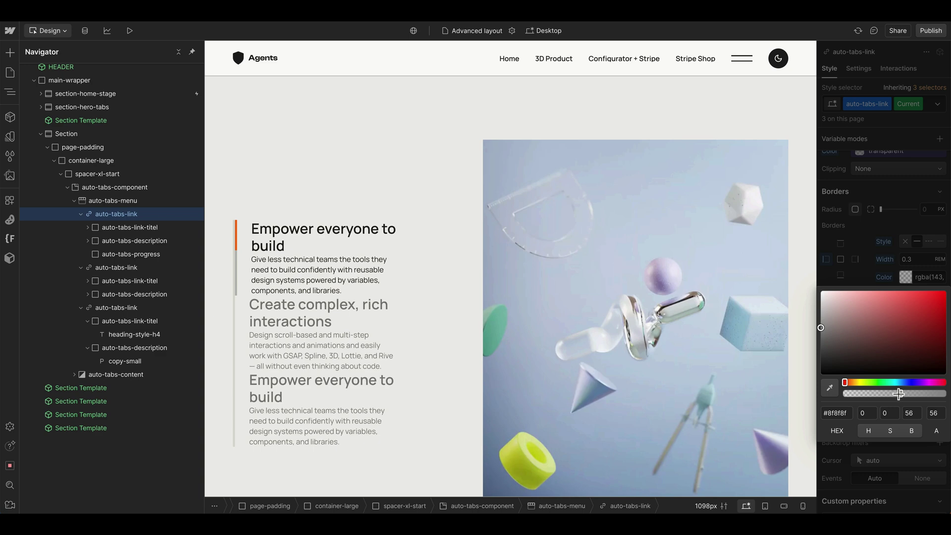
key(Escape)
Give the tab links a -0.3 rem left margin and 1 rem top and bottom padding
click(232, 318)
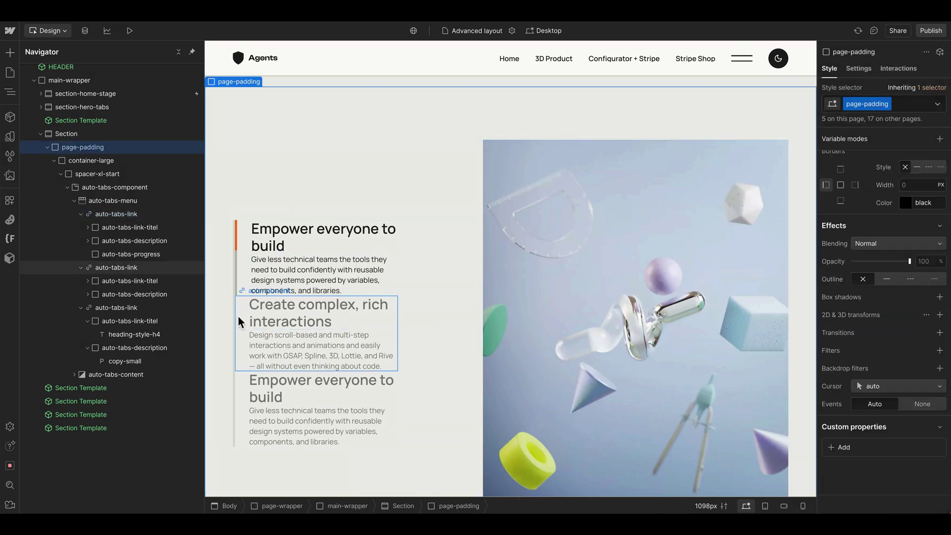
click(241, 314)
scroll(839, 297, up, 10)
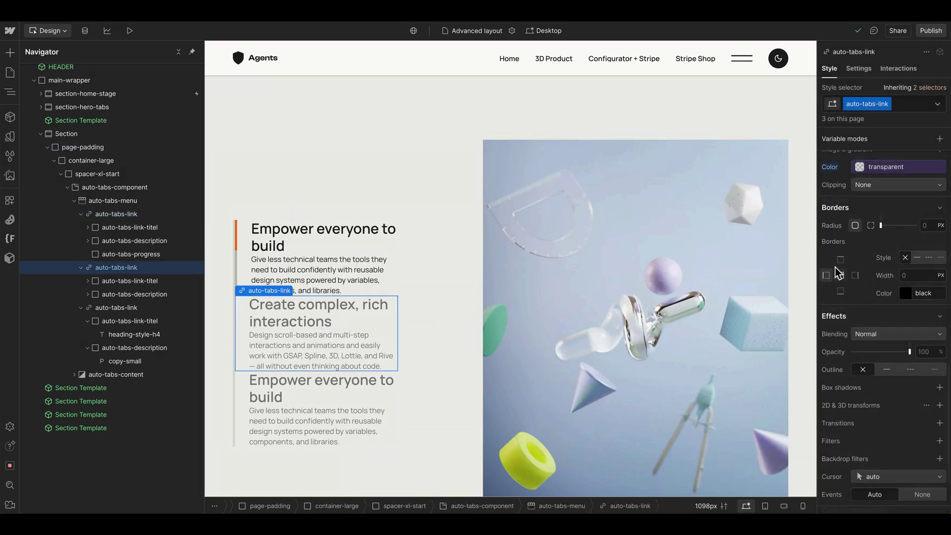
click(833, 265)
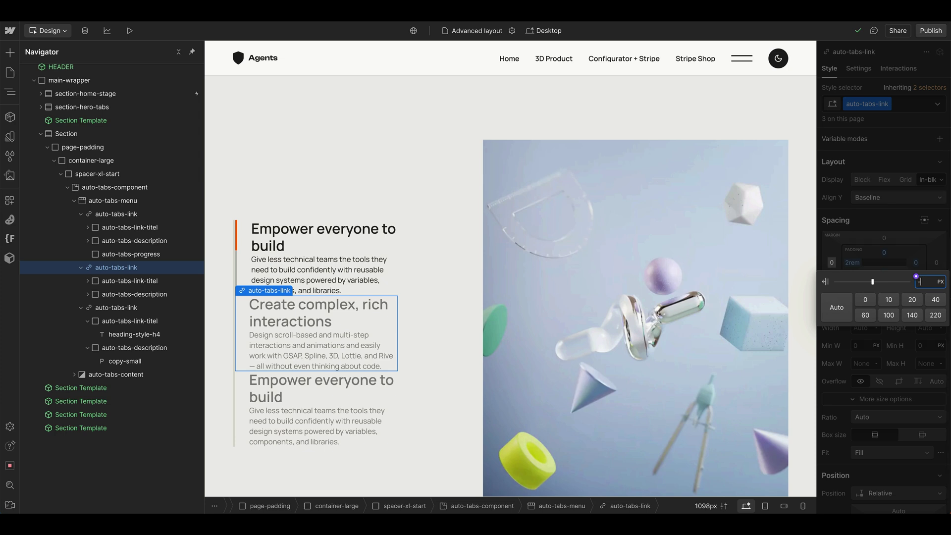
text(-0.3rem)
key(Return)
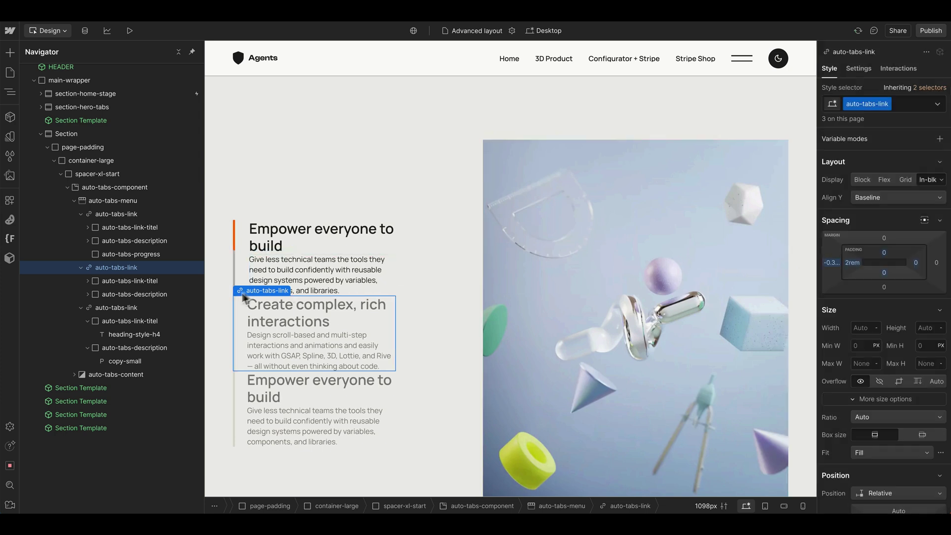
scroll(240, 258, down, 1)
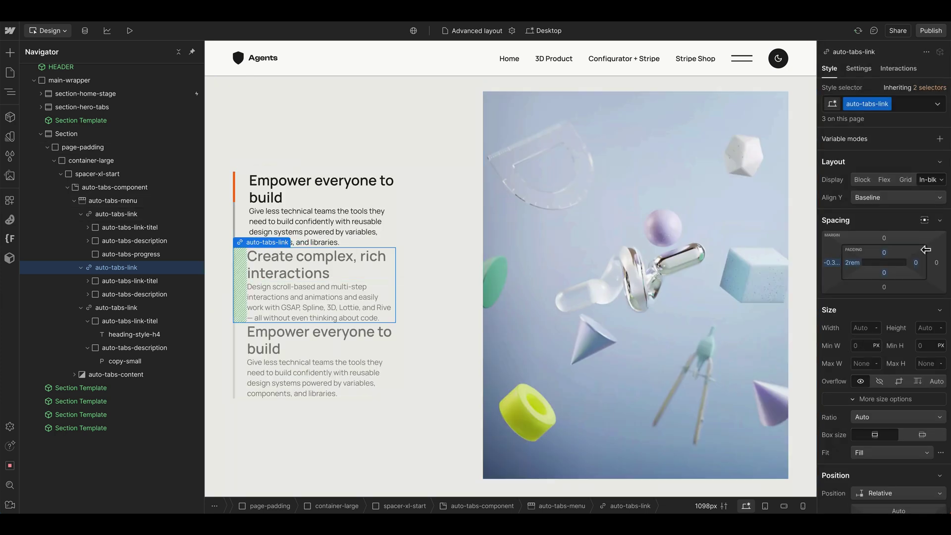
click(885, 254)
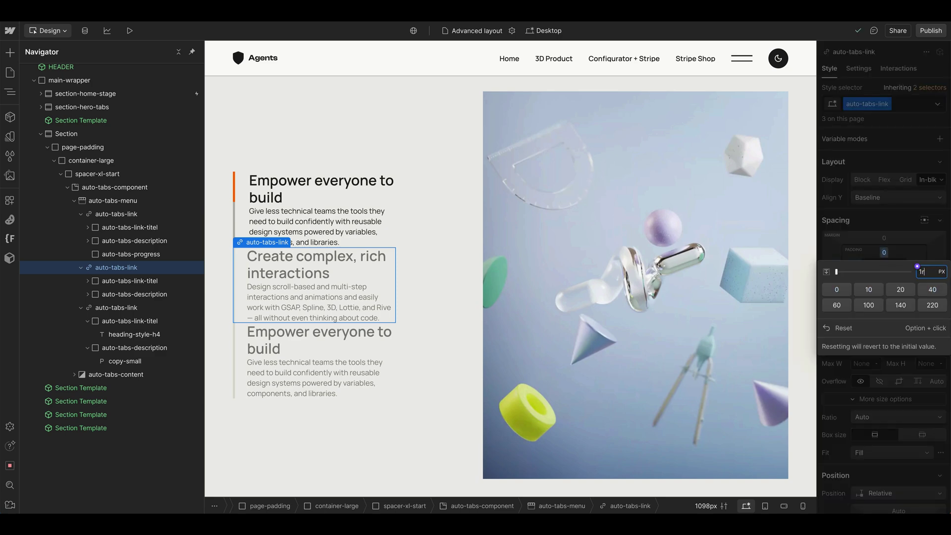
key(Return)
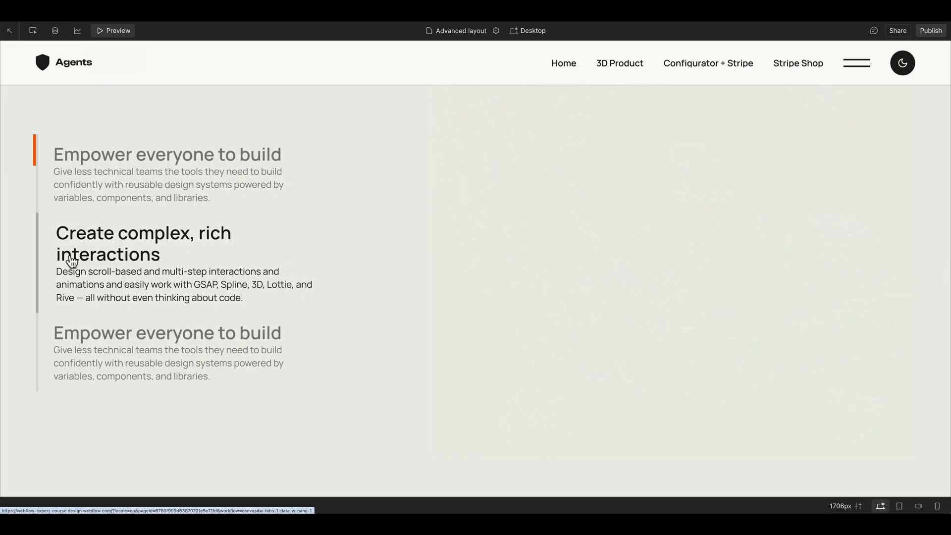
Preview the page and switch between the tabs to test them
click(76, 342)
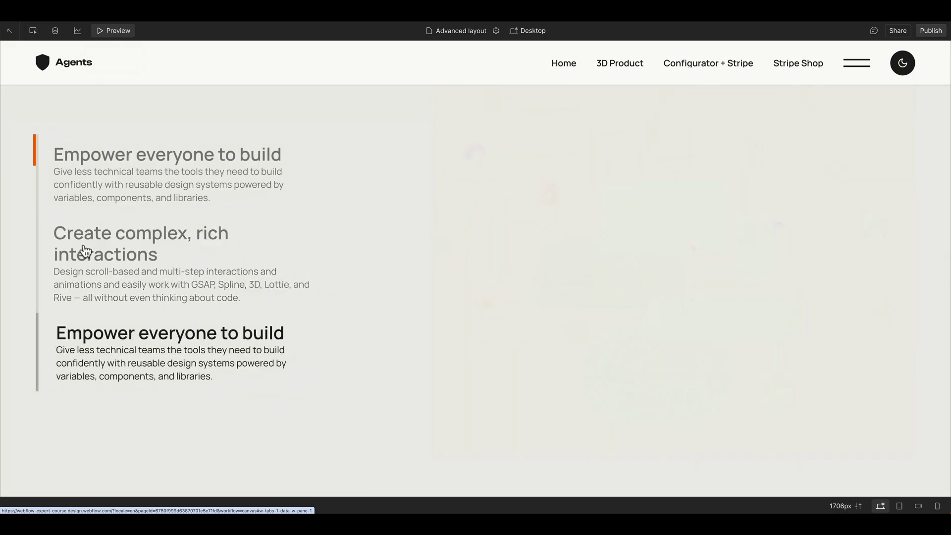
click(82, 254)
click(89, 271)
click(80, 184)
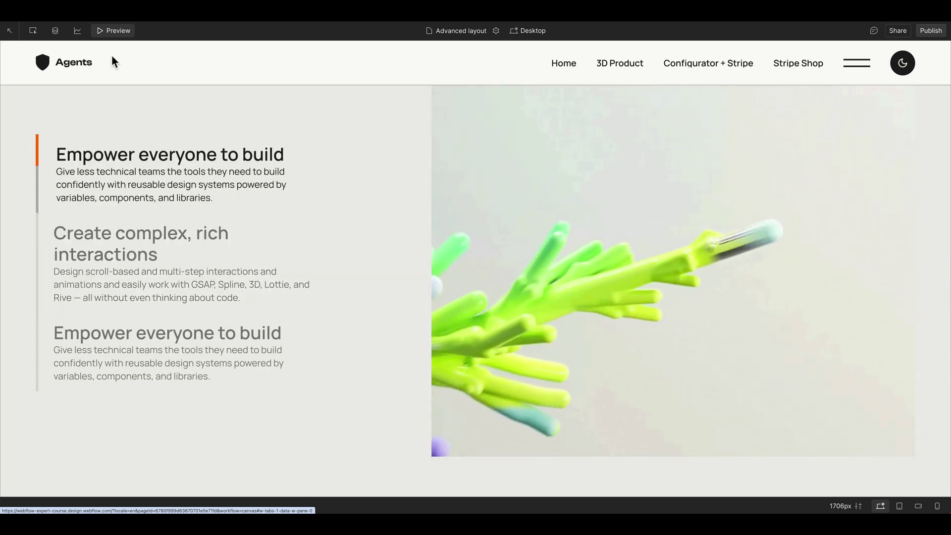
click(113, 30)
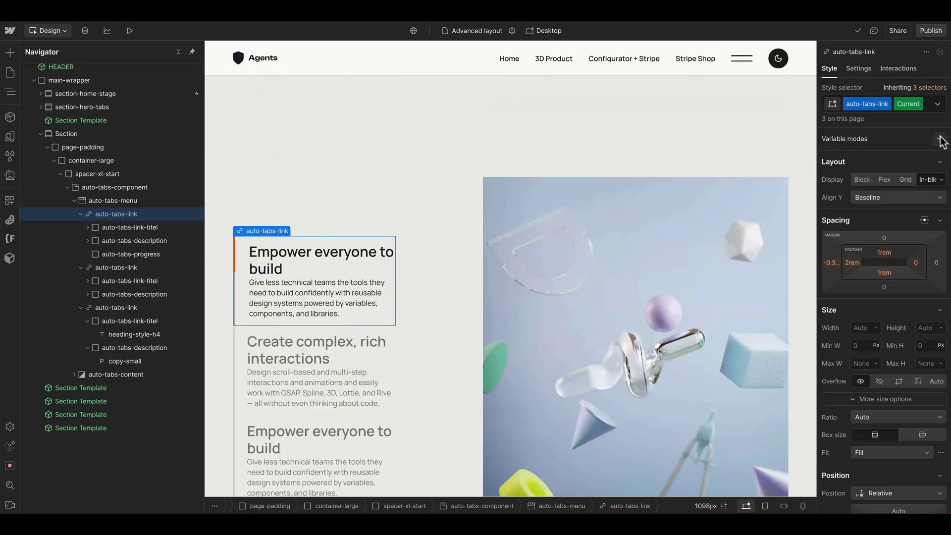
Set the tab link's left border to 0.3 rem width with a transparent colour
scroll(897, 234, down, 5)
click(826, 249)
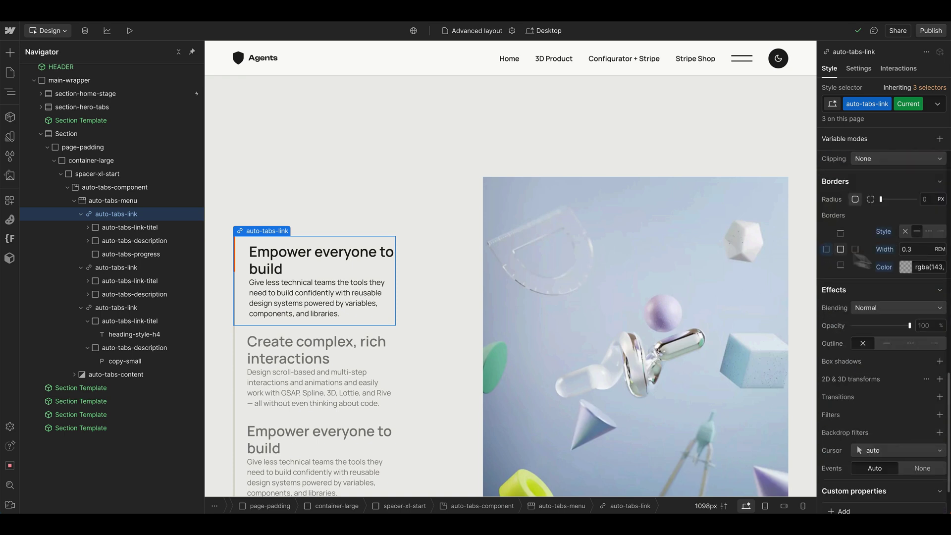
click(238, 334)
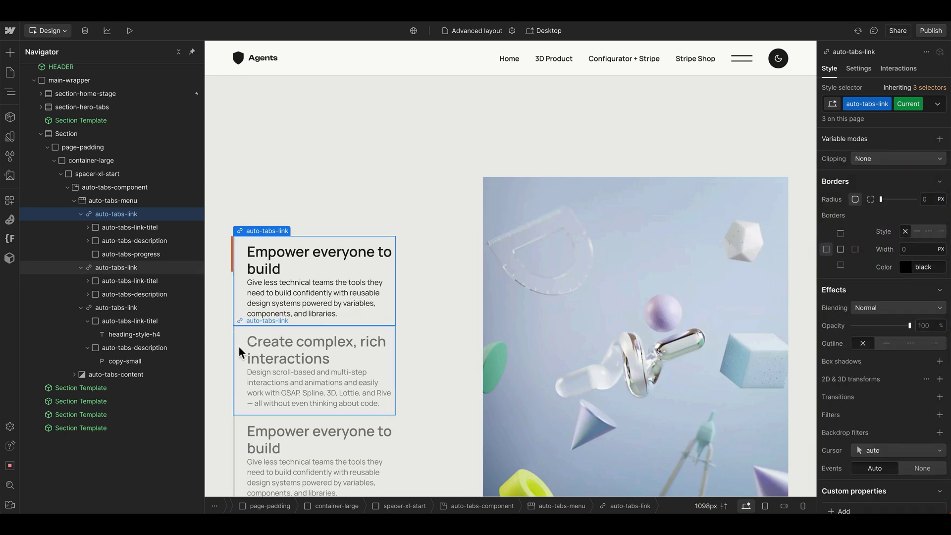
scroll(916, 301, down, 2)
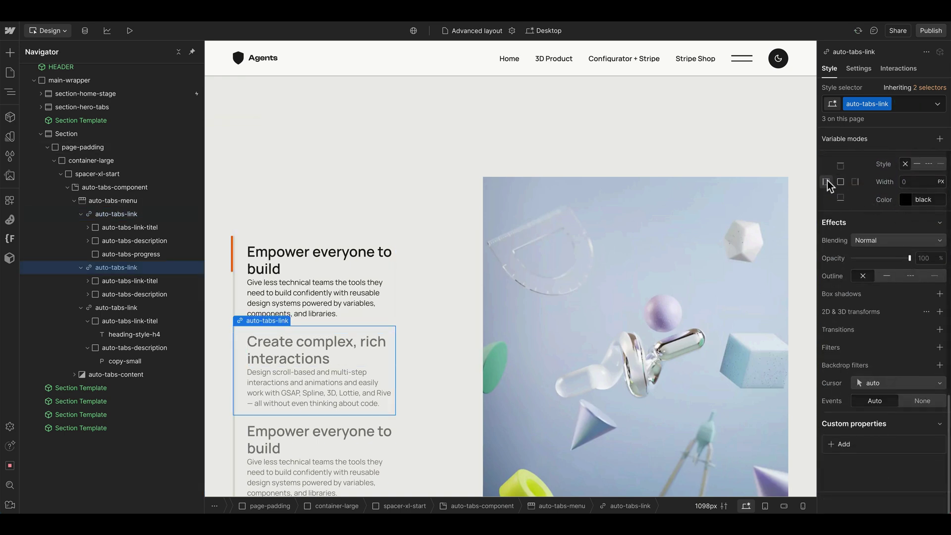
click(910, 182)
text(0.3)
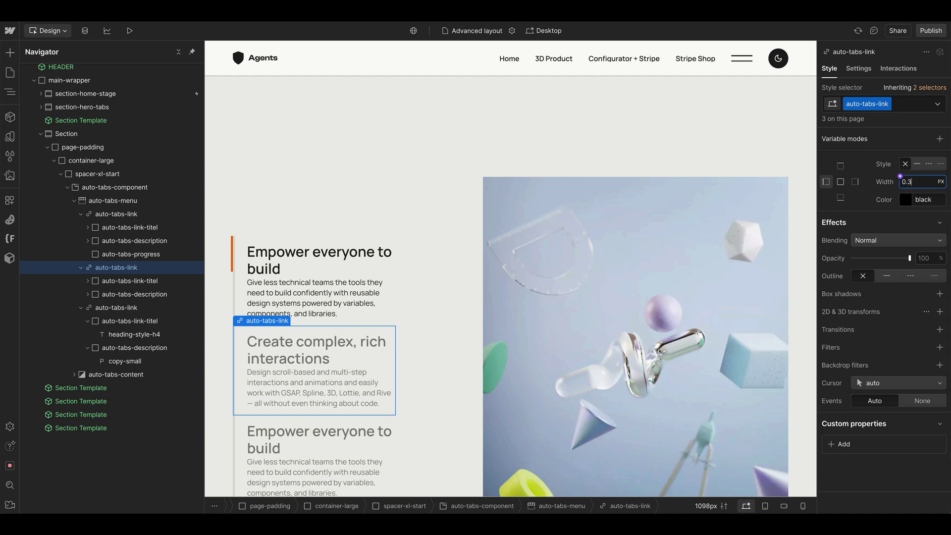
text(rem)
key(Return)
click(923, 200)
key(ctrl+v)
key(Return)
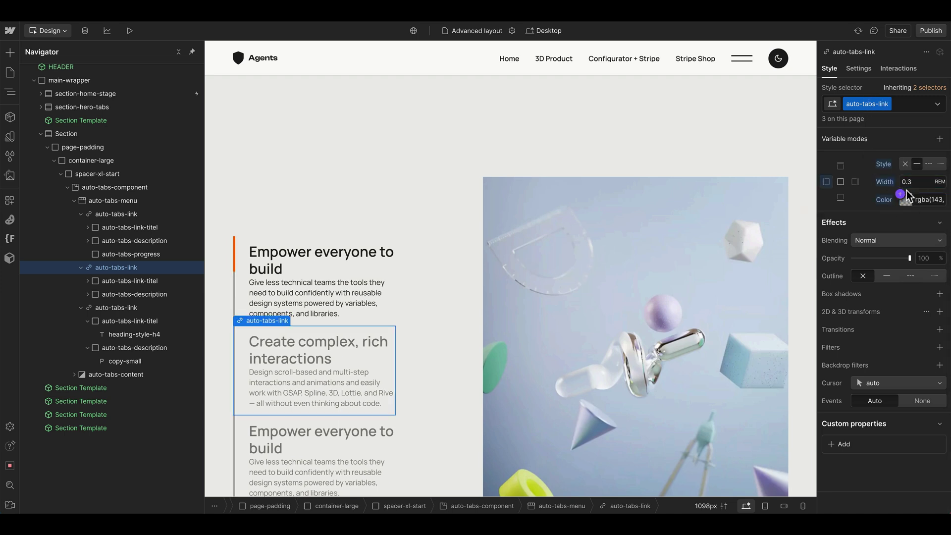
click(901, 195)
click(837, 331)
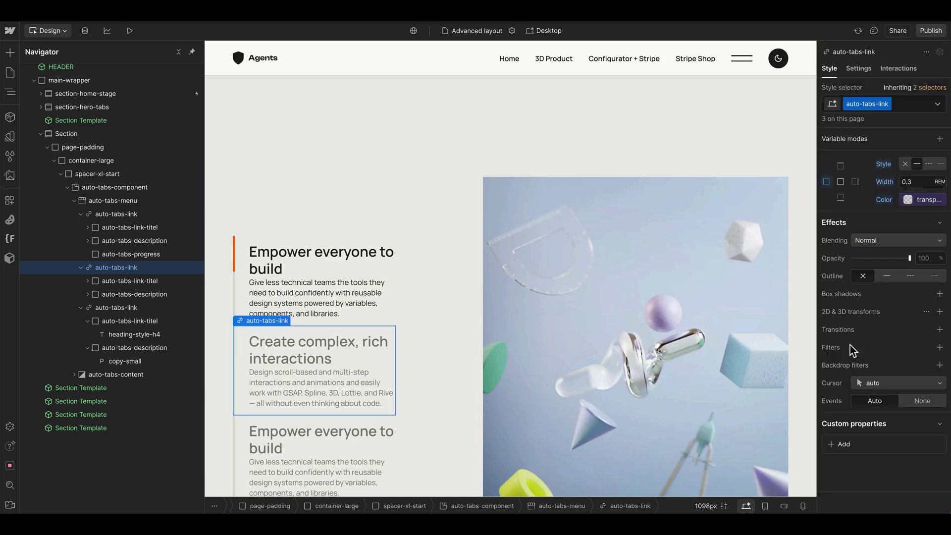
Give the current tab's left border a visible rgba colour and preview the result
click(247, 291)
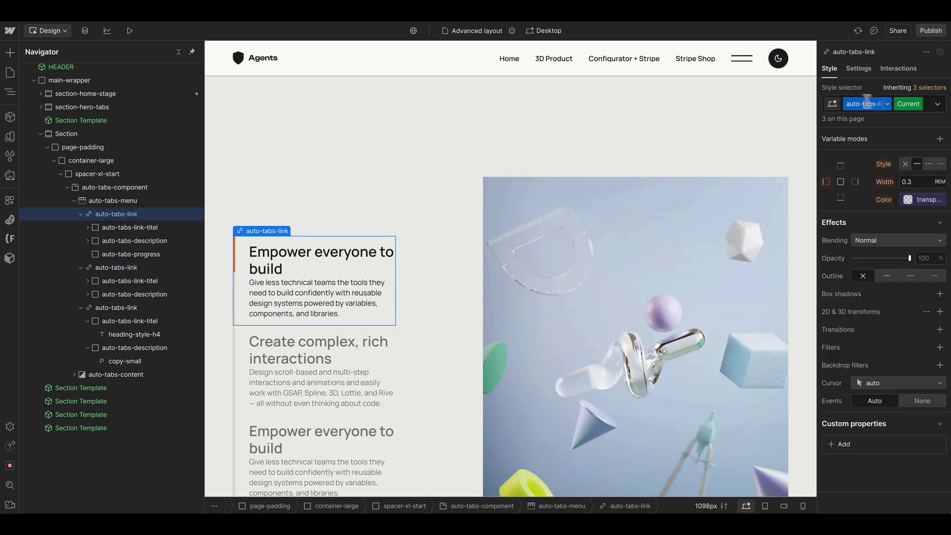
click(911, 204)
click(940, 235)
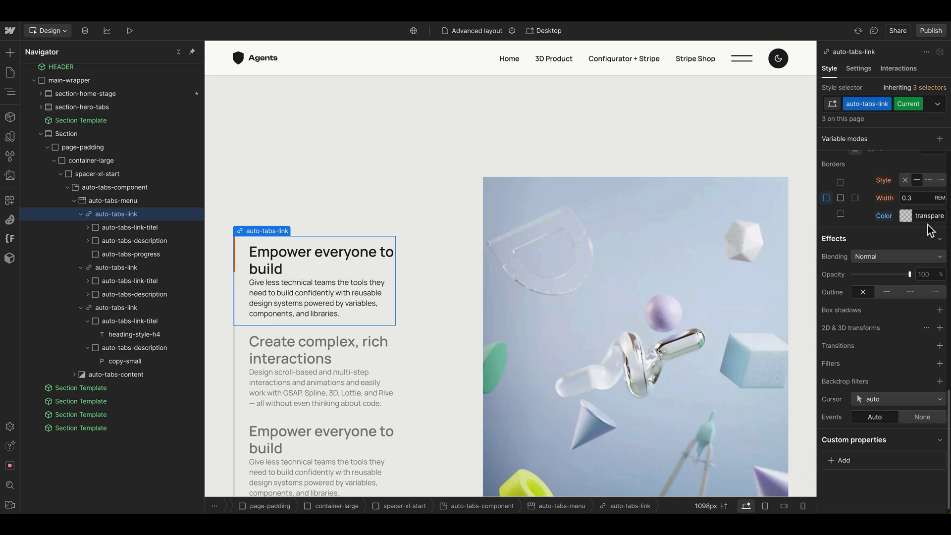
click(927, 217)
key(super+v)
key(Return)
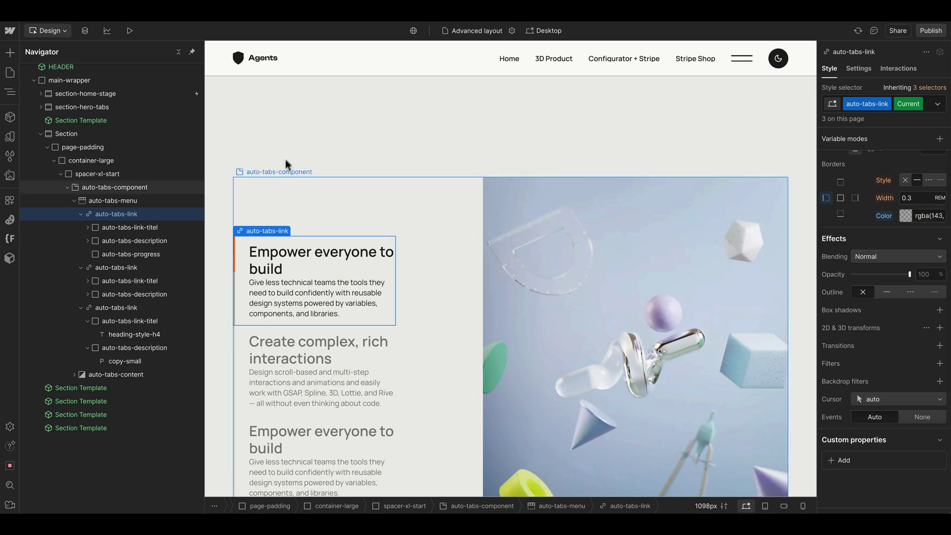
key(super+shift+p)
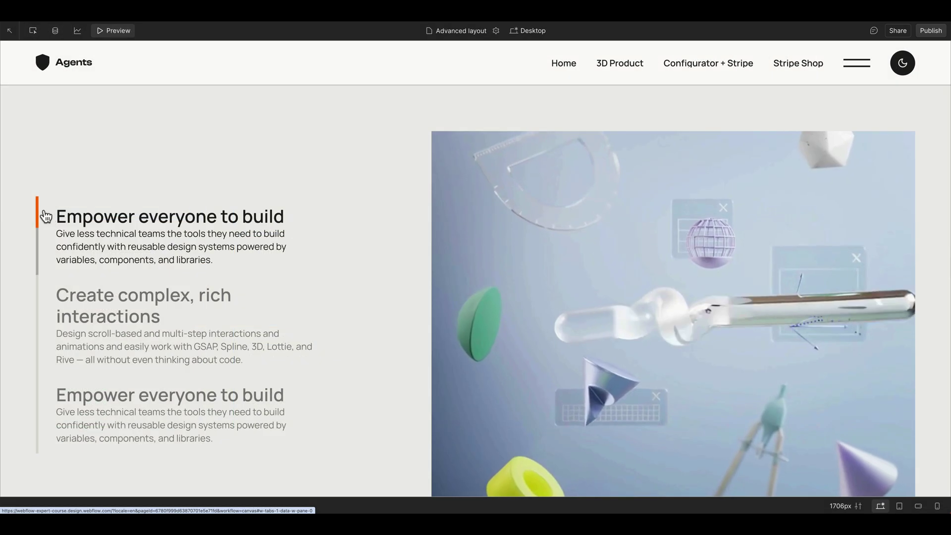
click(108, 34)
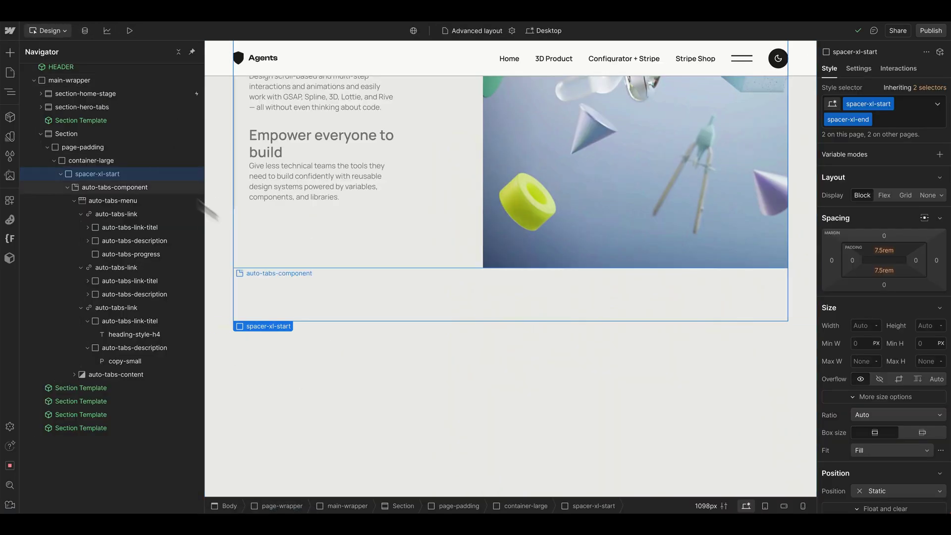
Paste a progress element into the third tab link and copy the auto-tabs script from Notion
click(111, 266)
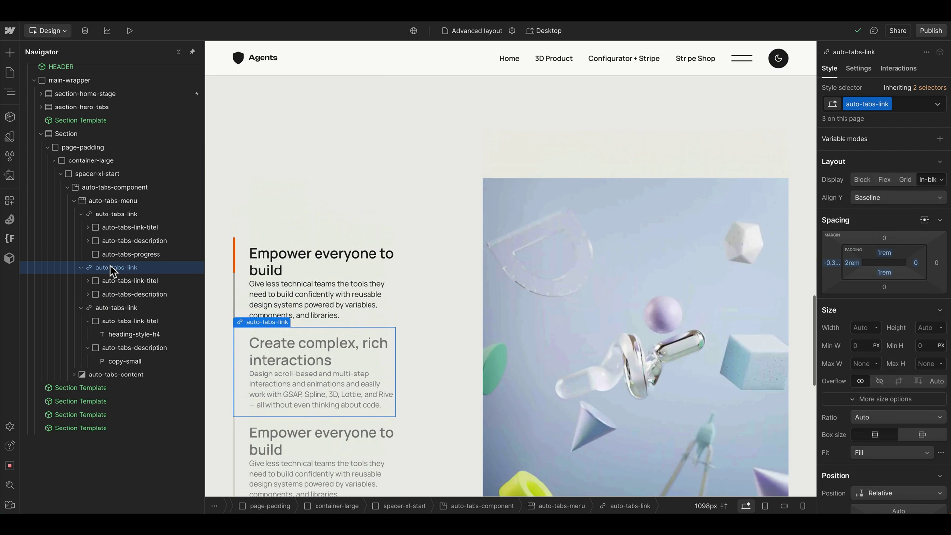
click(112, 322)
key(ctrl+v)
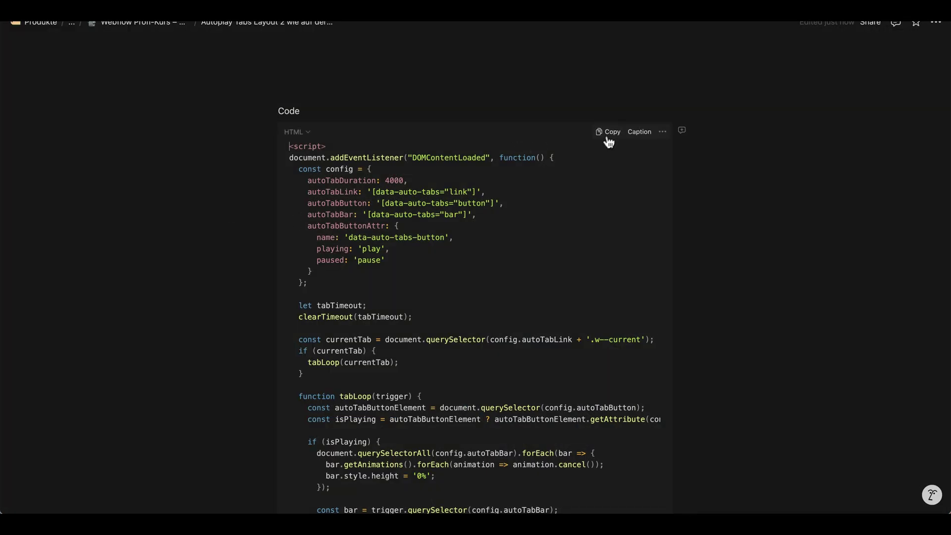
click(606, 138)
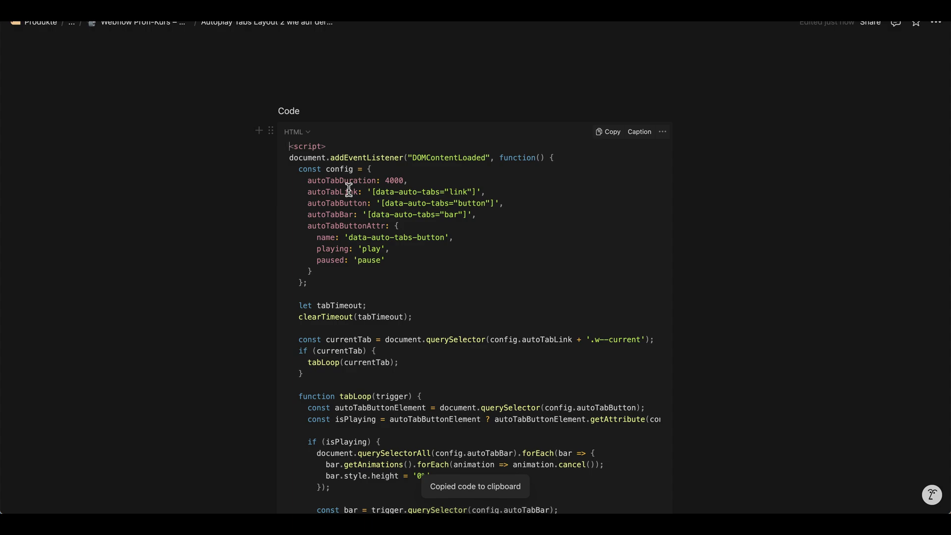
key(super+Tab)
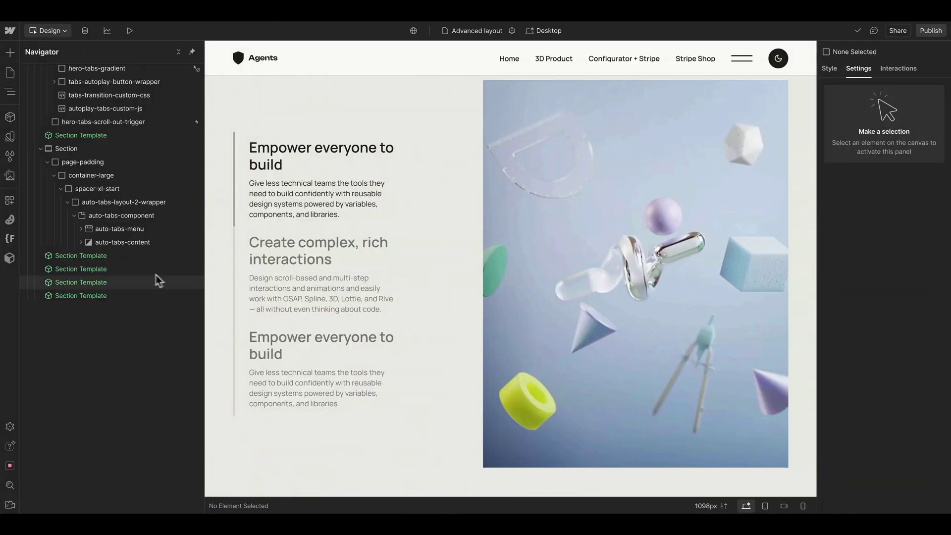
Add a Code Embed inside auto-tabs-layout-2-wrapper via Quick Find 'emb', paste the auto-tabs script and save
click(108, 204)
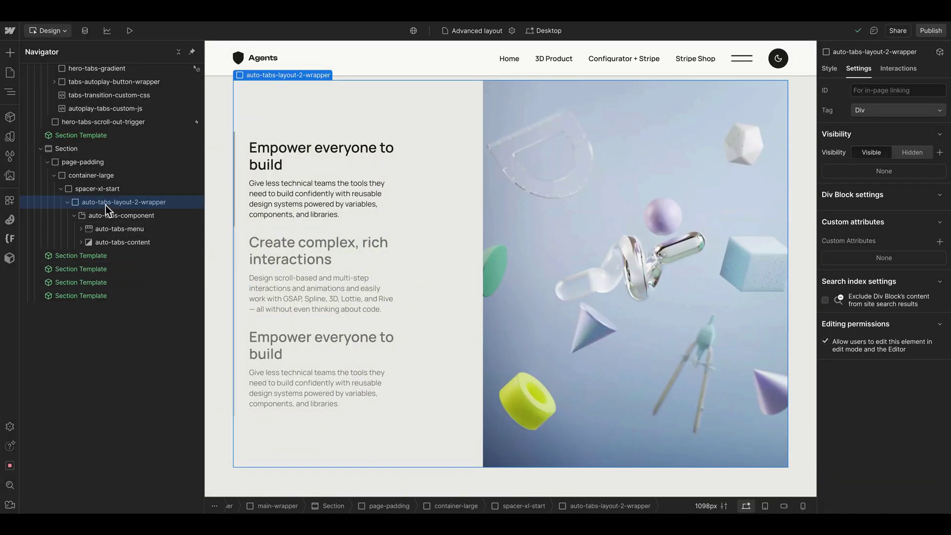
key(super+e)
text(emb)
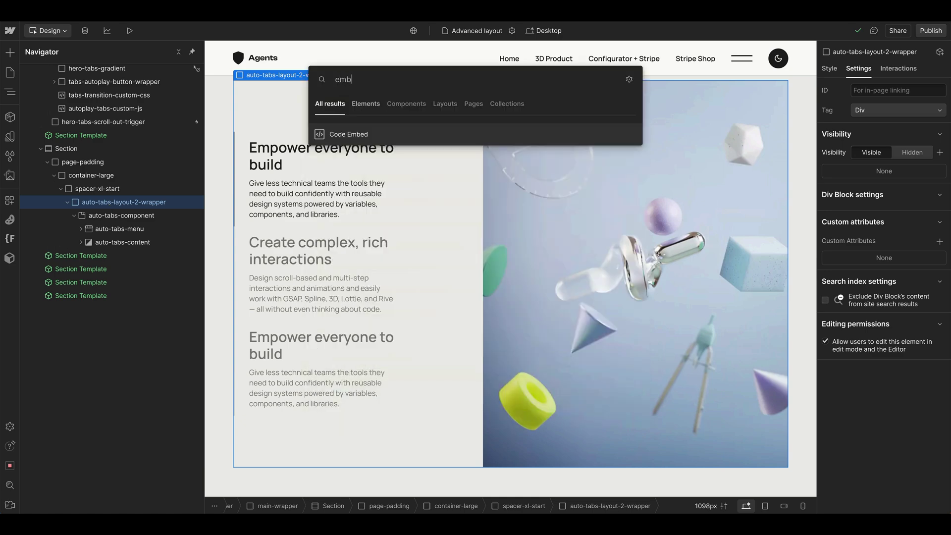
key(Return)
key(super+v)
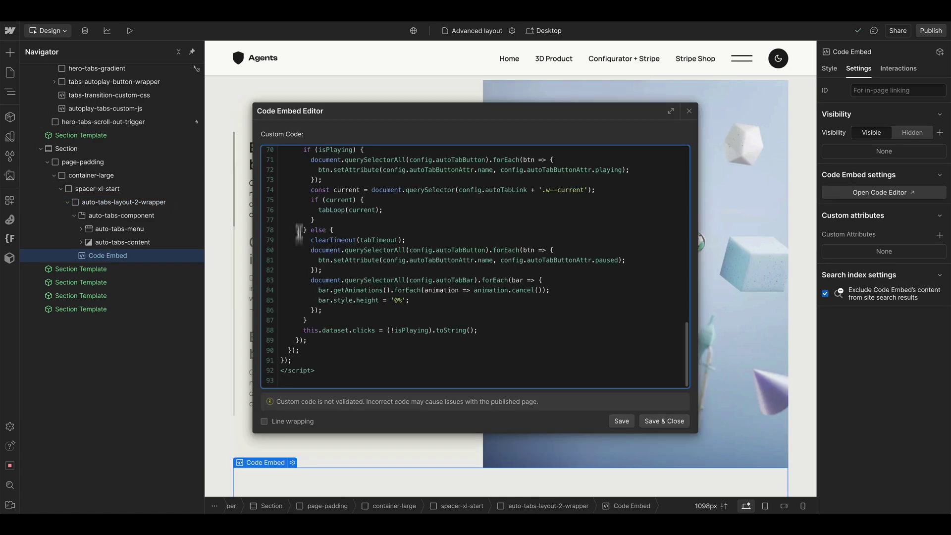
scroll(311, 203, up, 15)
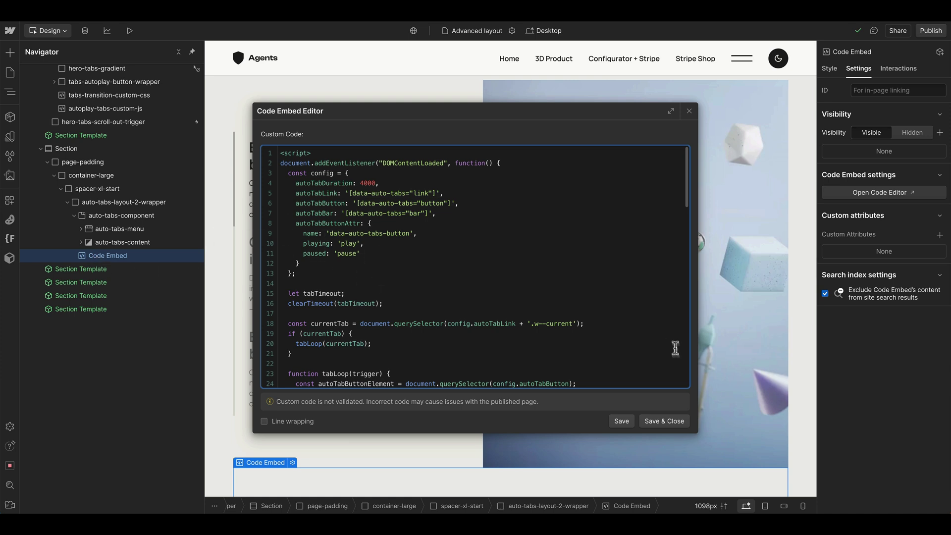
click(675, 421)
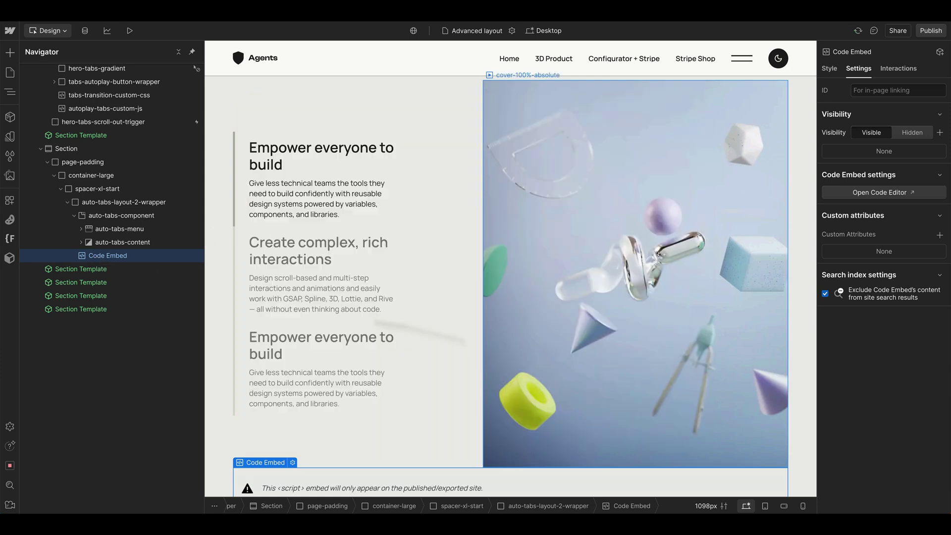
Open the Code Embed's script to check the tab link attribute selector
click(74, 215)
click(122, 218)
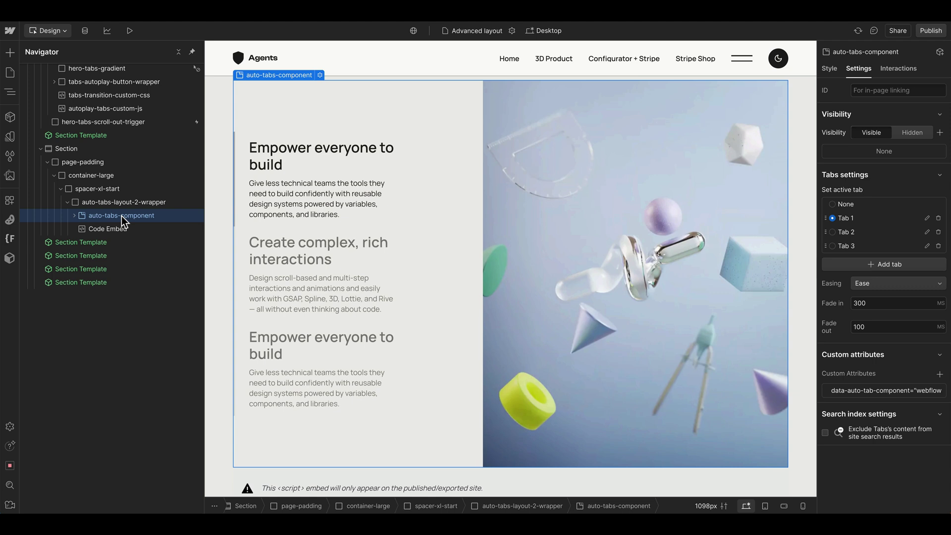
click(117, 230)
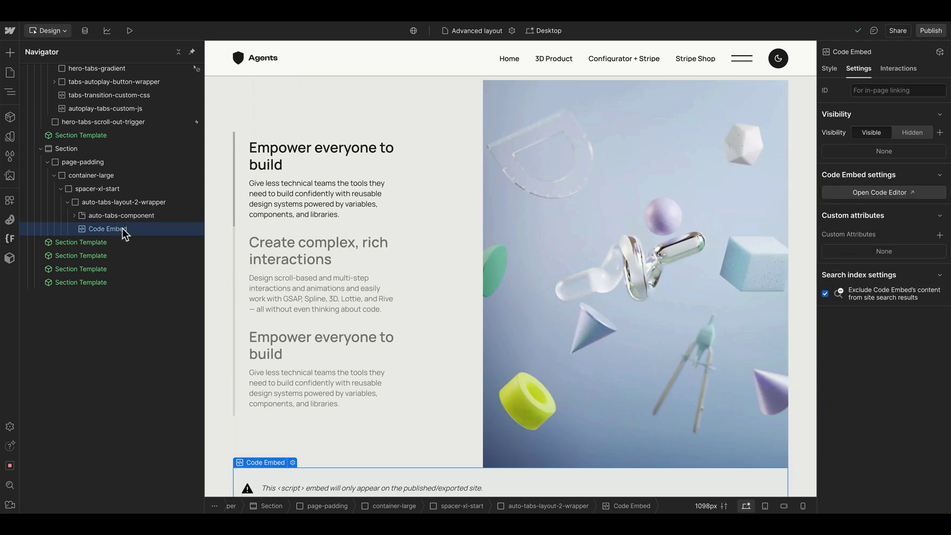
click(293, 463)
scroll(418, 260, up, 5)
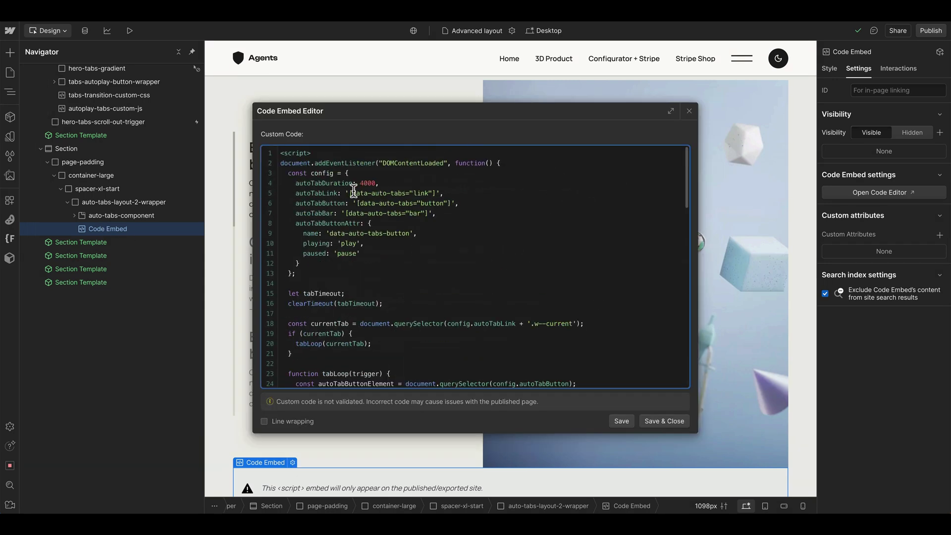
drag(351, 193, 406, 190)
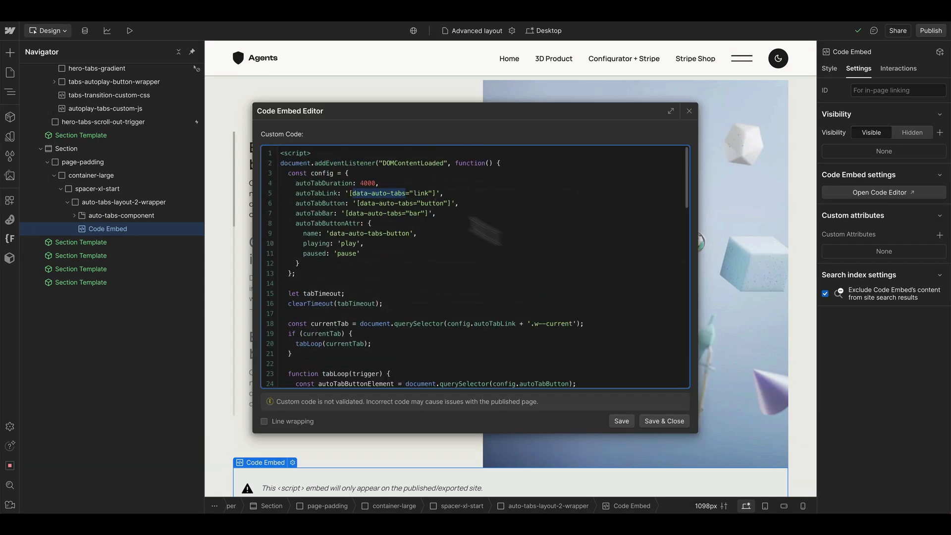
click(655, 420)
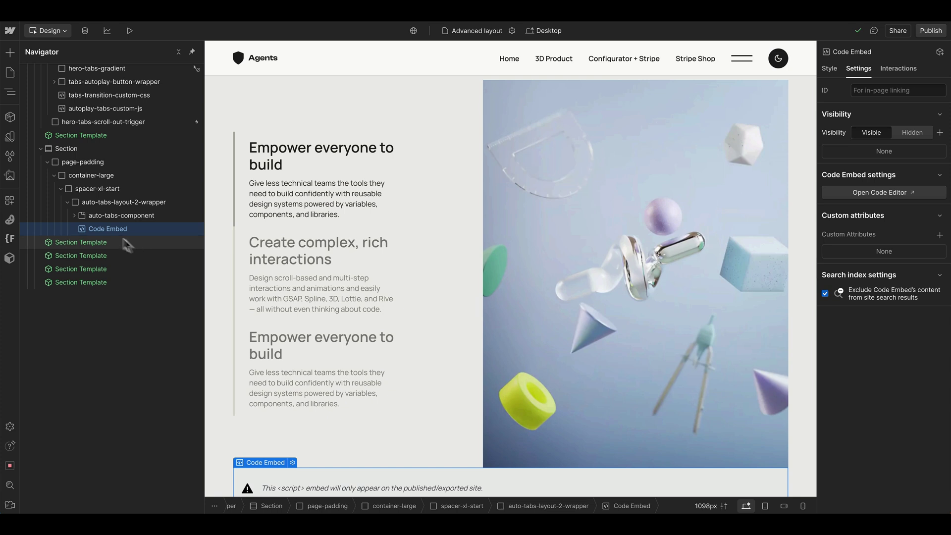
Add a data-auto-tabs custom attribute to the first tab link
click(74, 215)
click(81, 229)
click(123, 242)
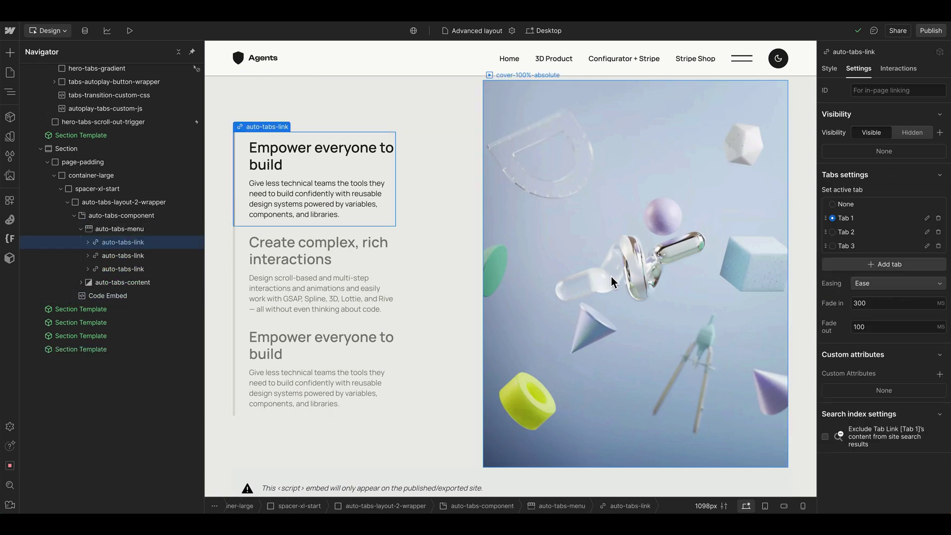
click(940, 374)
text(data-auto-tabs)
click(892, 434)
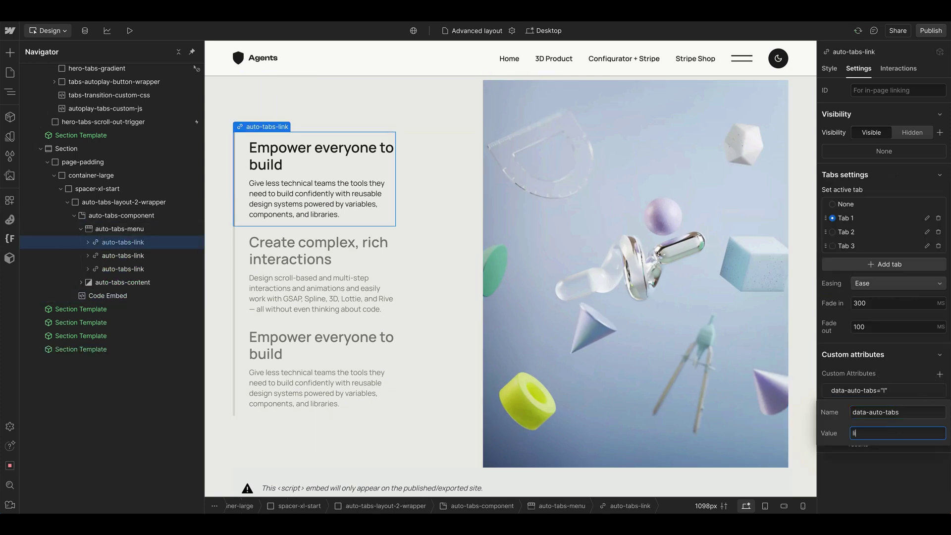
key(Return)
Review the button and bar attribute selectors in the script
click(159, 256)
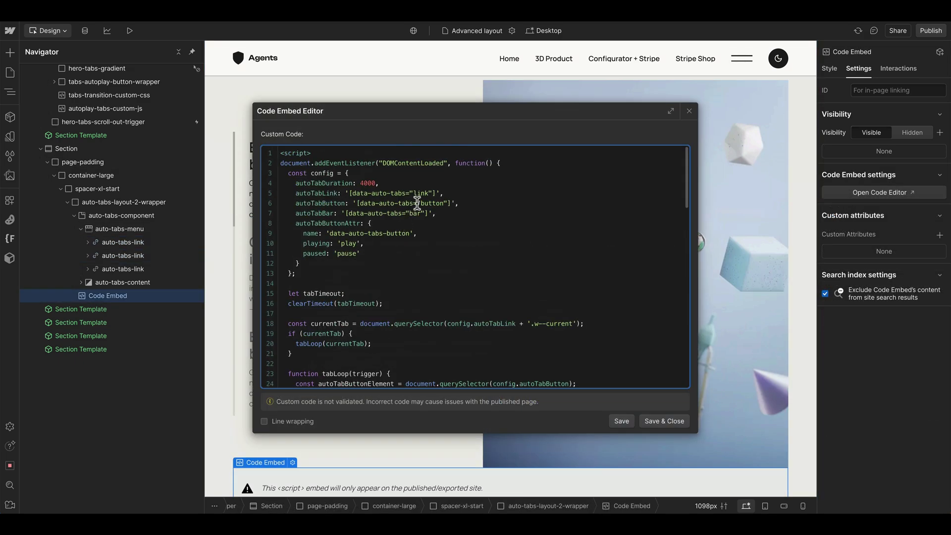
double_click(431, 204)
drag(402, 213, 357, 213)
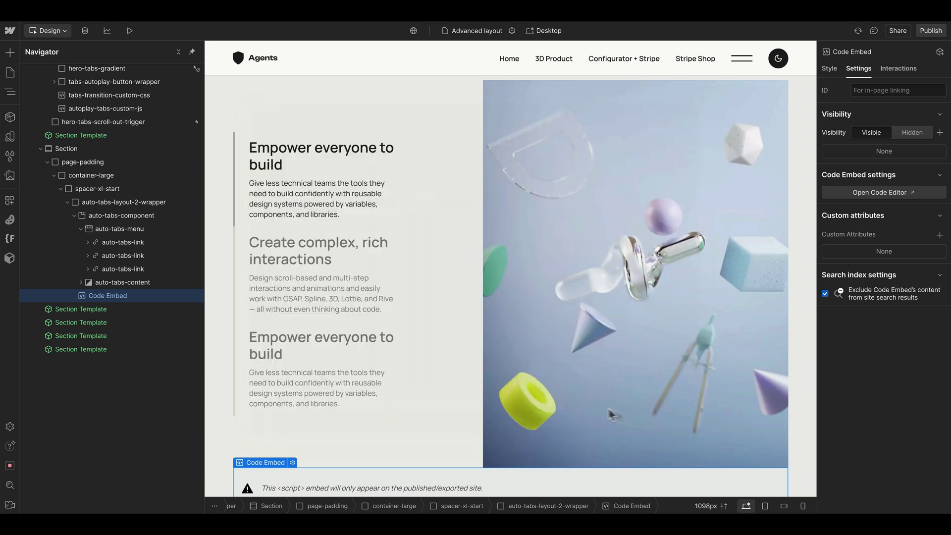
click(656, 423)
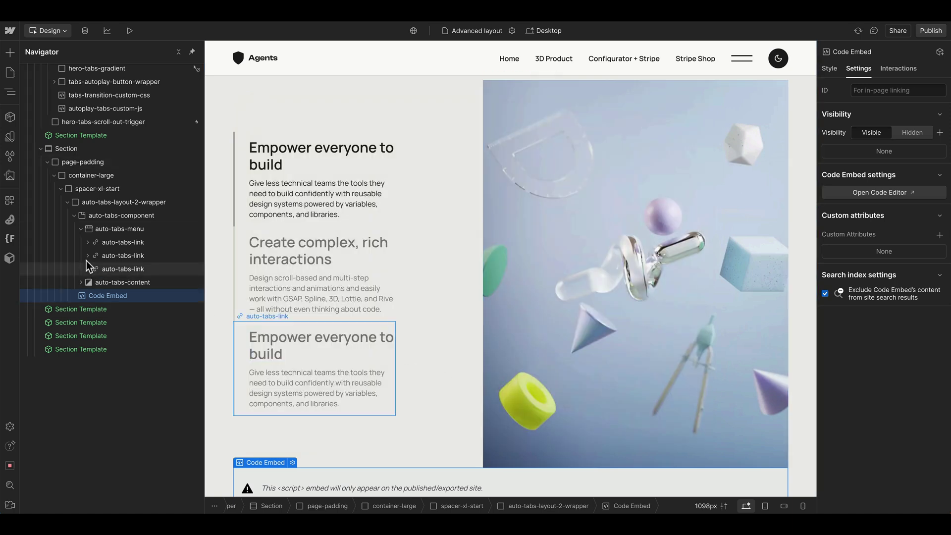
Add a data-auto-tabs="bar" custom attribute to the first tab's progress bar
click(88, 242)
click(144, 281)
scroll(896, 295, down, 3)
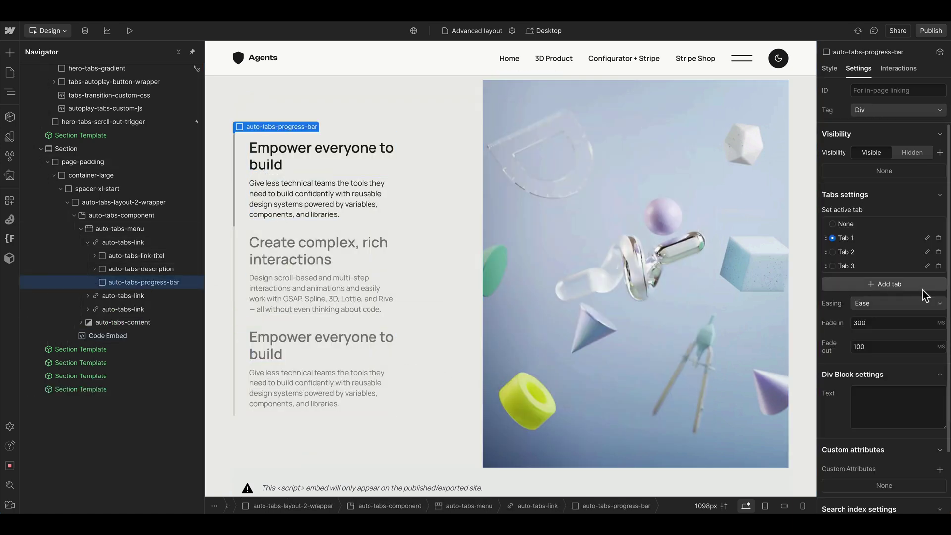
click(939, 398)
text(data-auto-tabs)
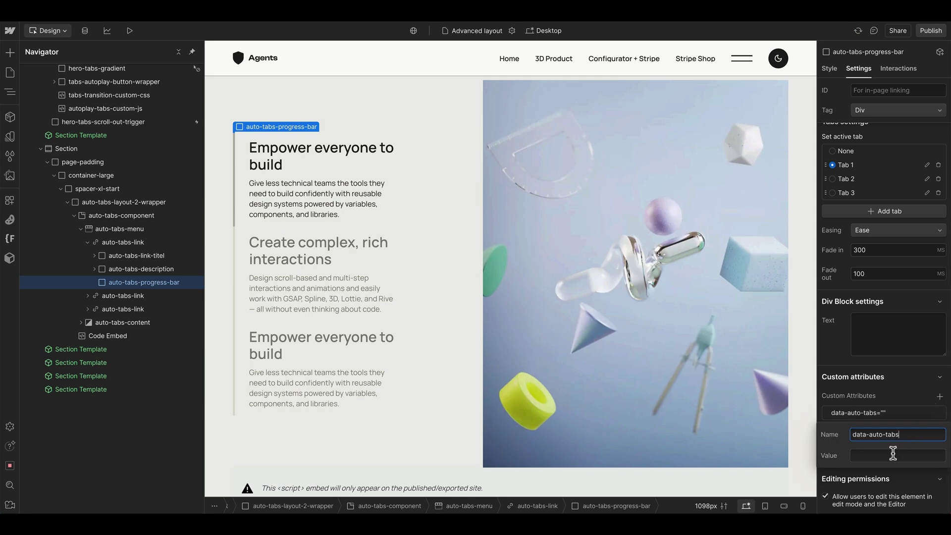
click(894, 453)
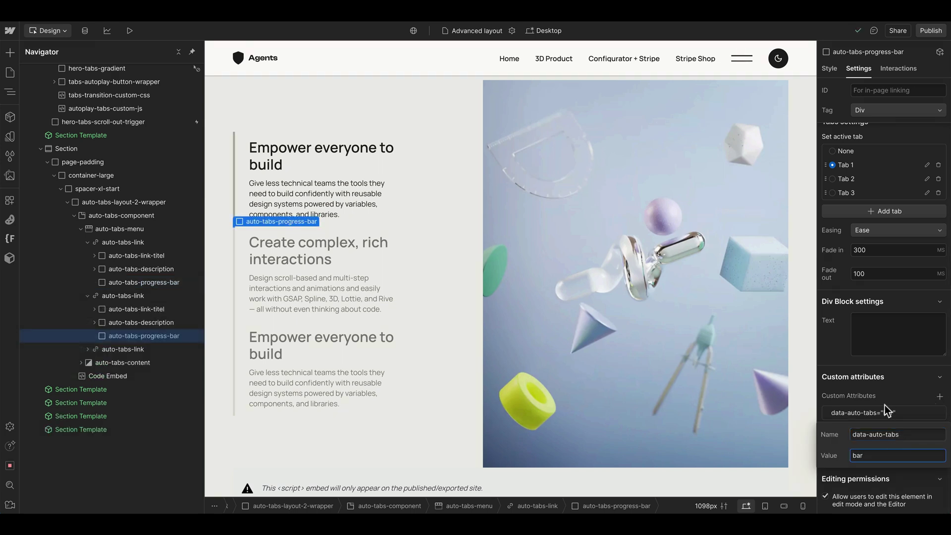
click(886, 409)
Begin a data-w-tab custom attribute on the third tab's progress bar
click(87, 349)
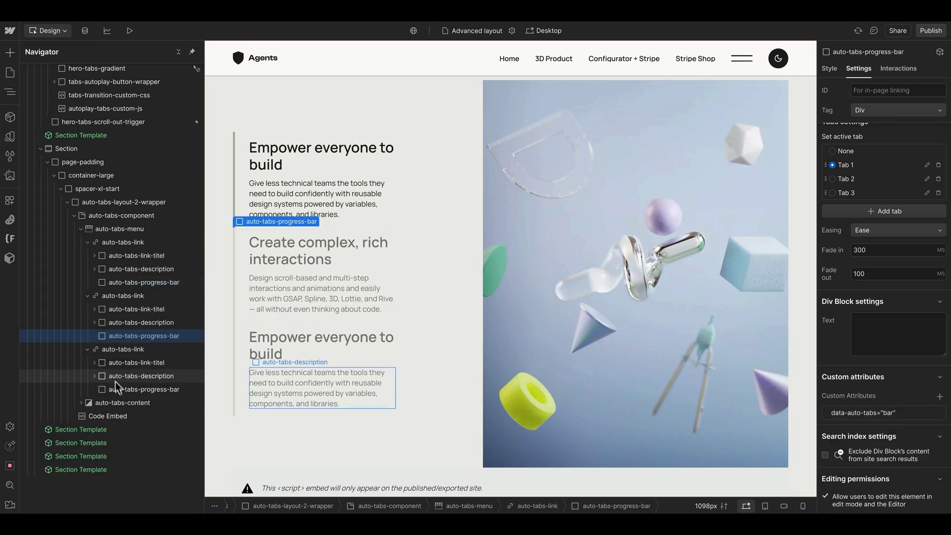
click(124, 390)
scroll(925, 441, down, 2)
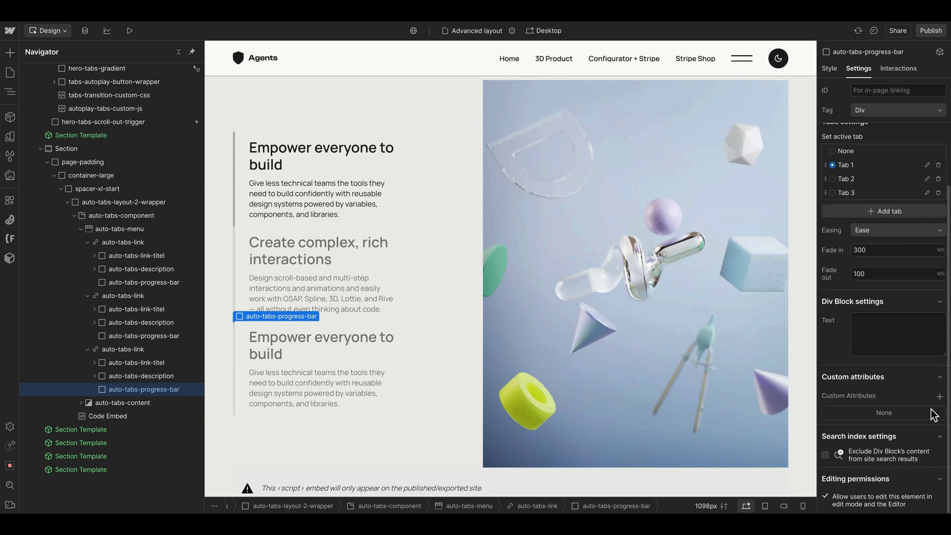
click(940, 396)
text(data-w-tab)
key(Tab)
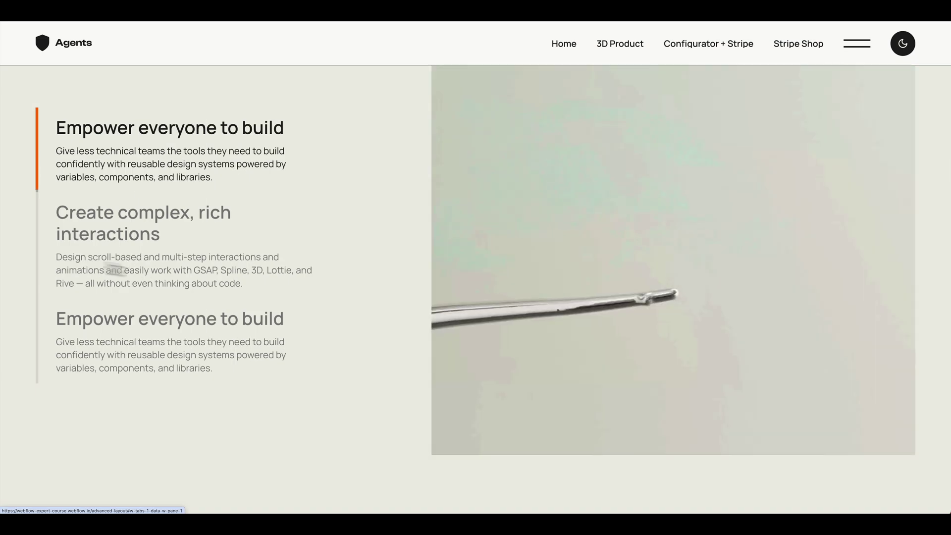
Switch between the 'Create complex, rich interactions' and 'Empower everyone' tabs to test autoplay
click(114, 270)
click(93, 346)
click(110, 276)
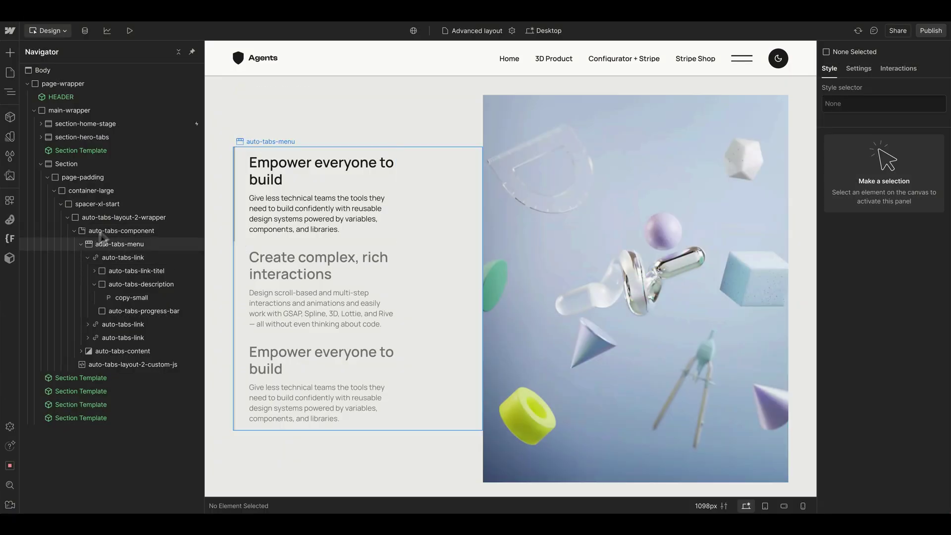
Open the auto-tabs-layout-2-custom-css embed's code editor and move it aside
click(92, 229)
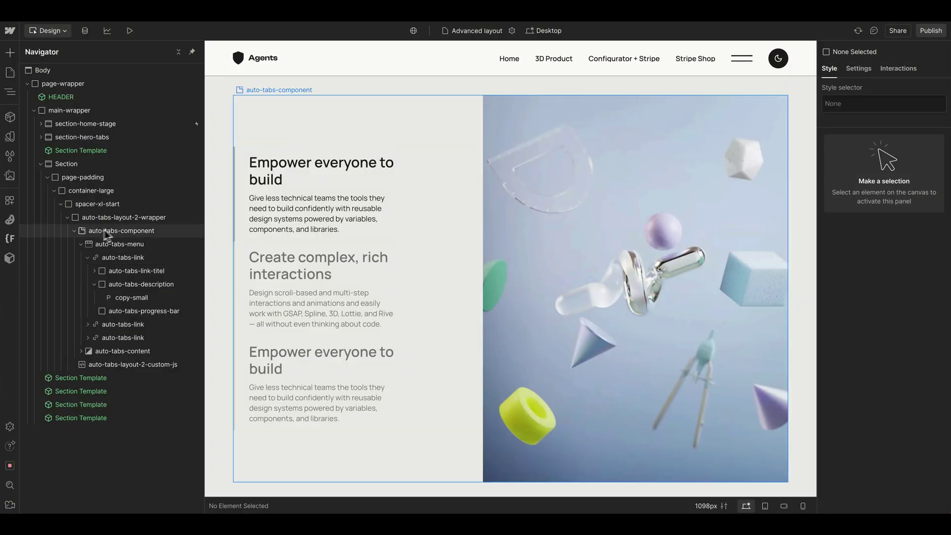
click(91, 220)
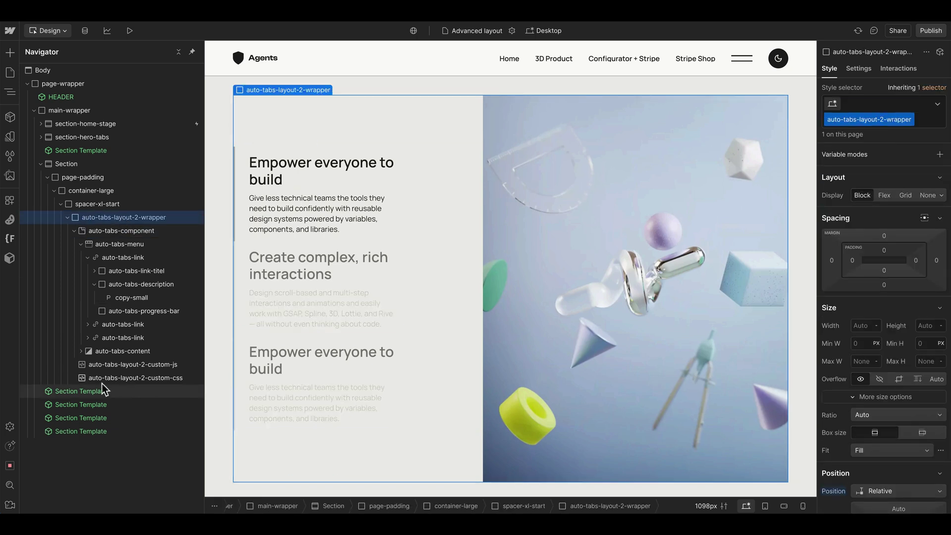
double_click(149, 381)
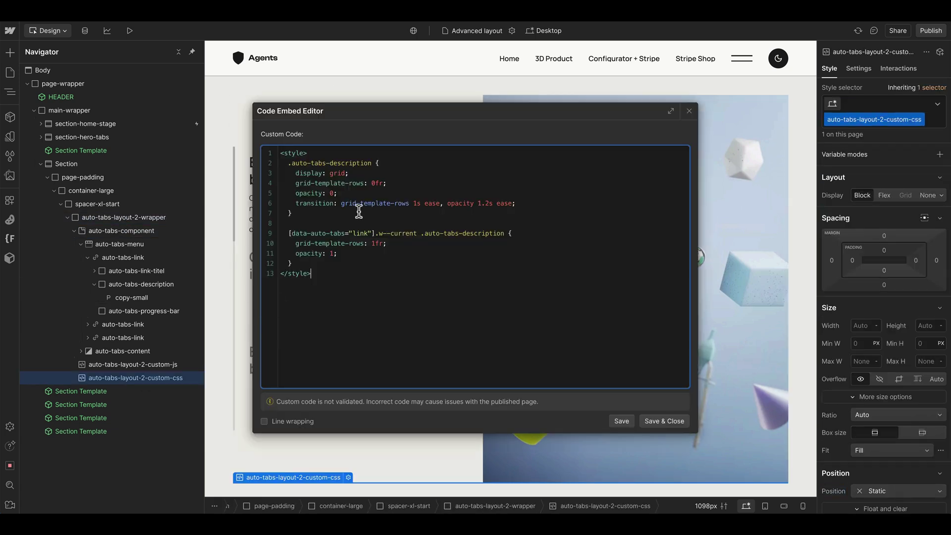
drag(350, 111, 522, 135)
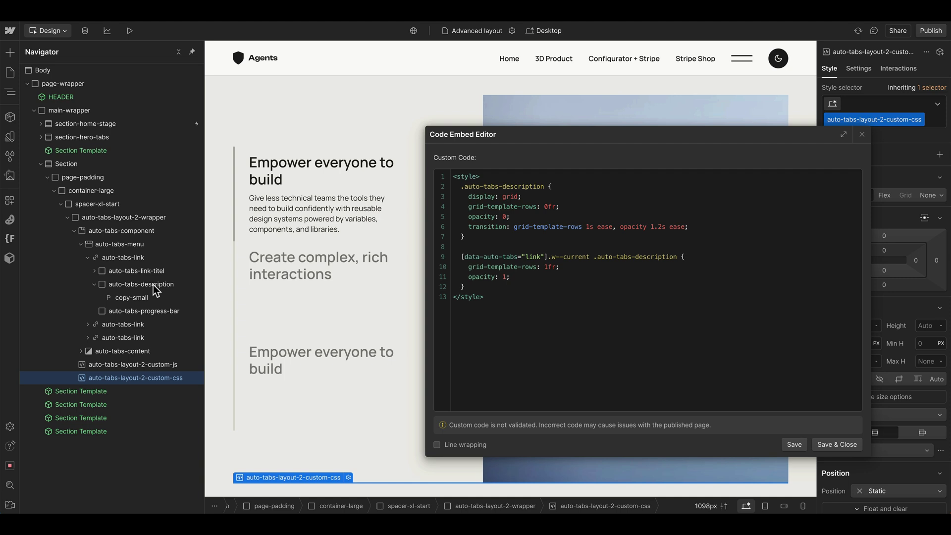
drag(540, 135, 616, 143)
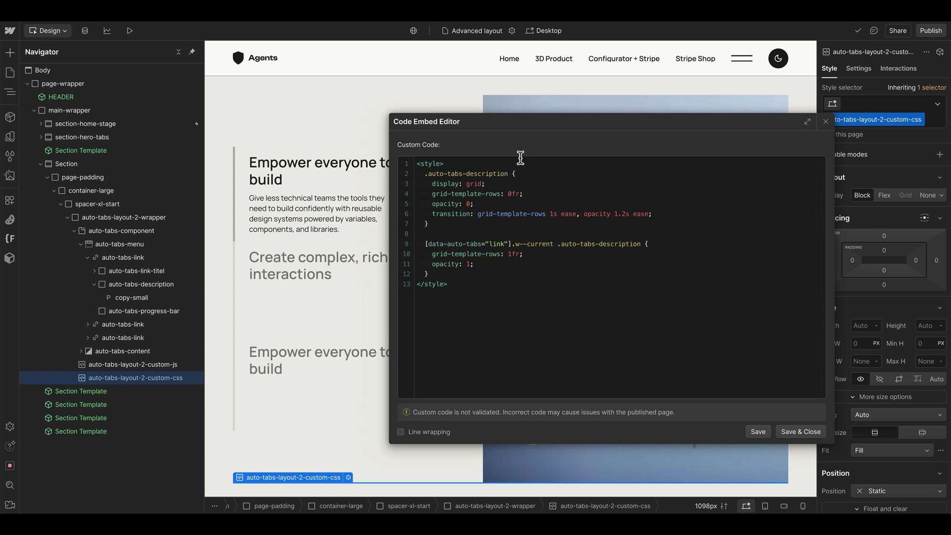
drag(523, 121, 495, 128)
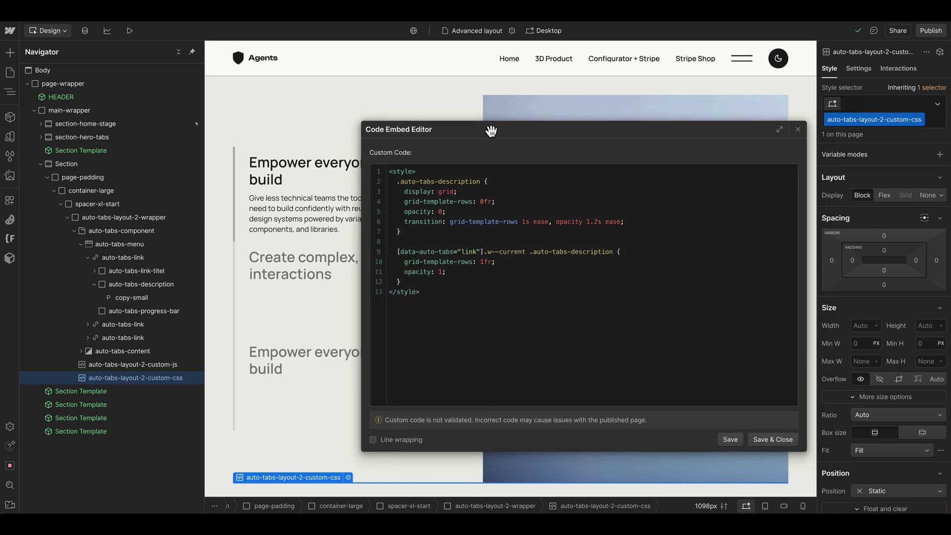
Review the 0fr collapsed rows and the 1fr rule for .w--current .auto-tabs-description, then save
click(526, 222)
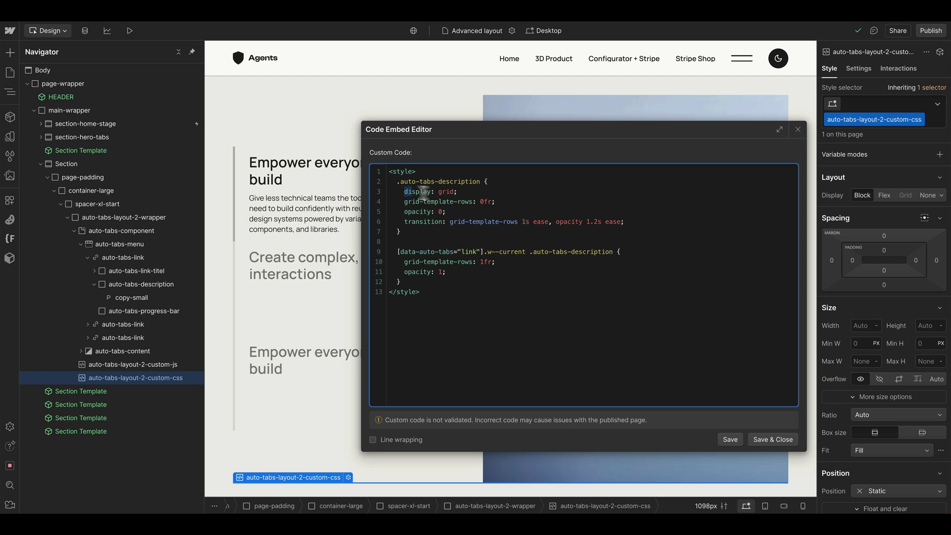
click(503, 202)
drag(503, 202, 480, 202)
drag(480, 261, 398, 250)
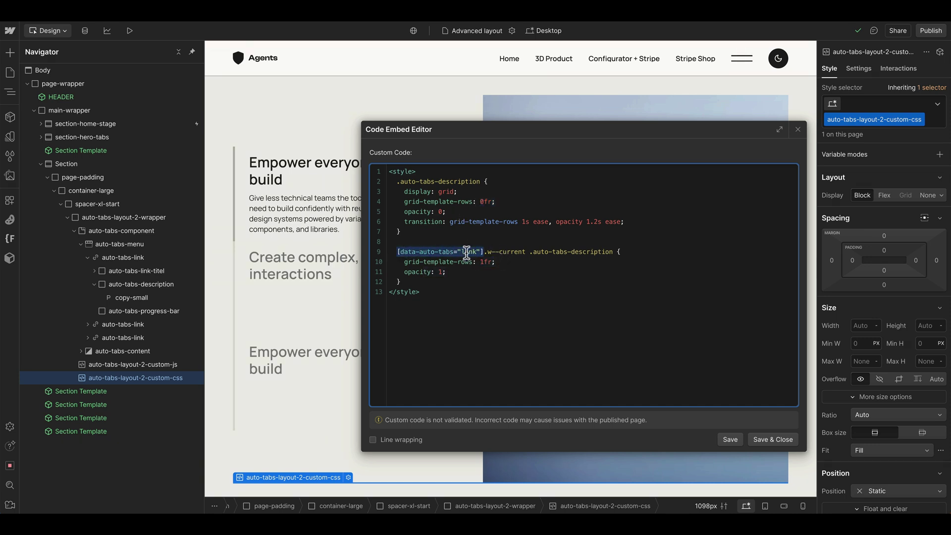
drag(484, 251, 525, 251)
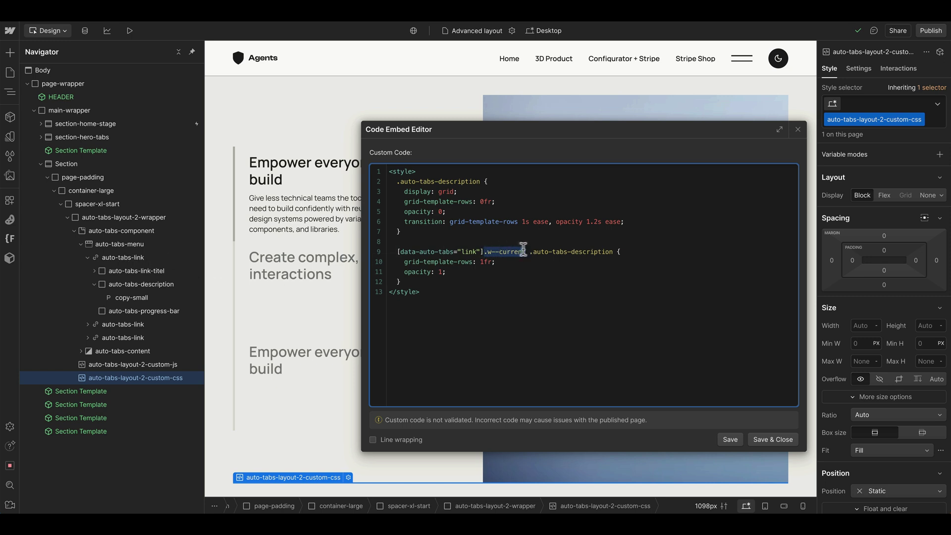
click(541, 252)
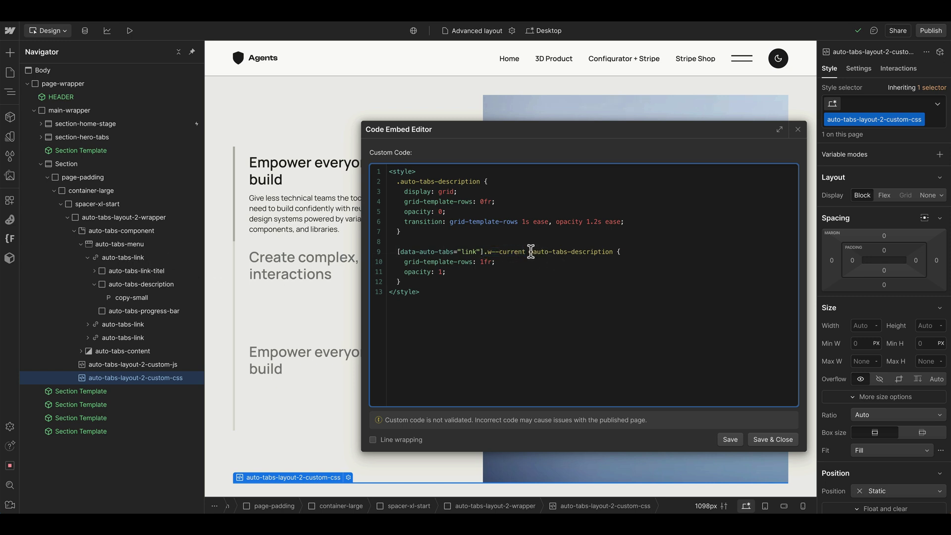
drag(531, 252, 605, 247)
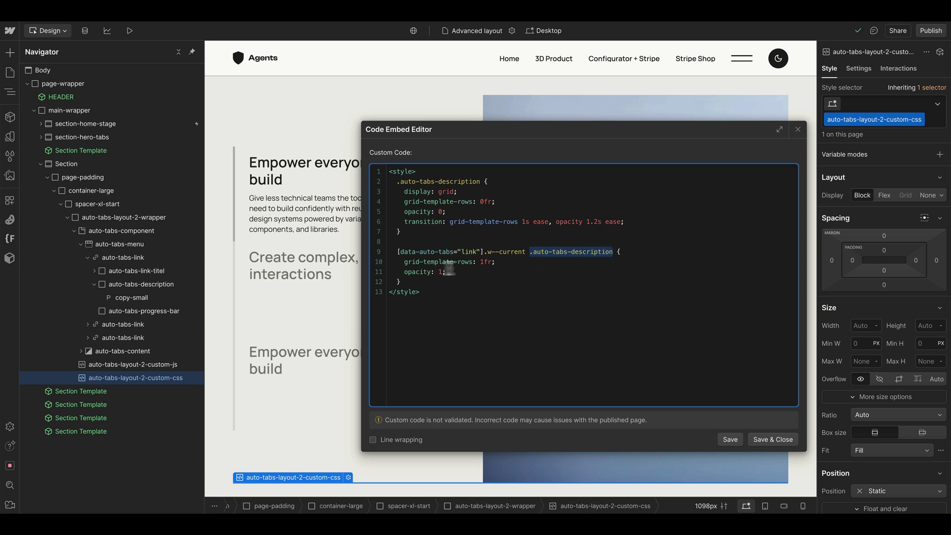
drag(492, 263, 405, 272)
click(771, 440)
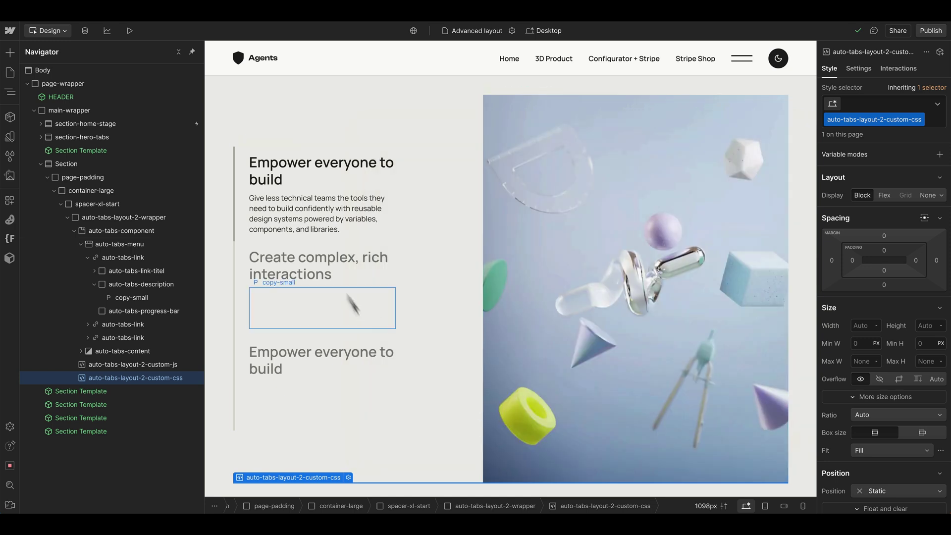
click(133, 33)
scroll(160, 235, down, 5)
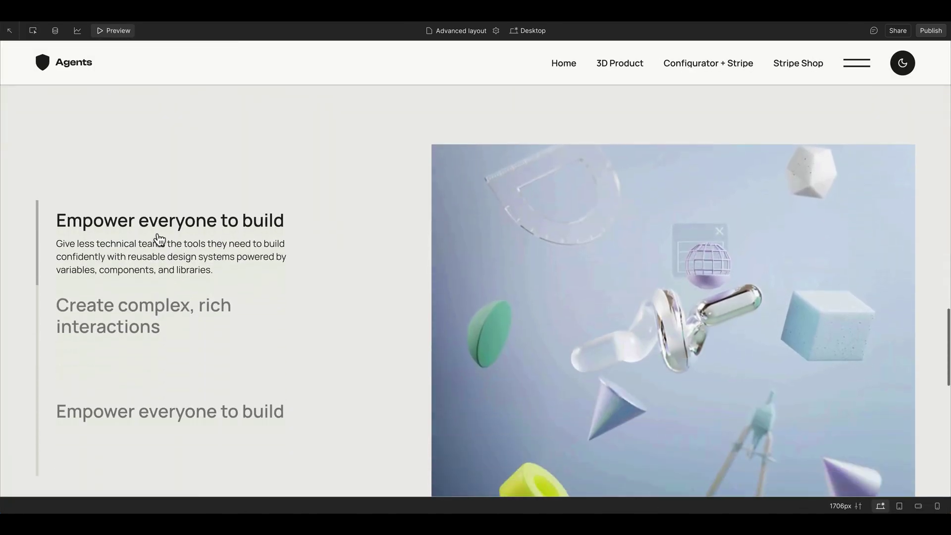
click(160, 282)
click(174, 403)
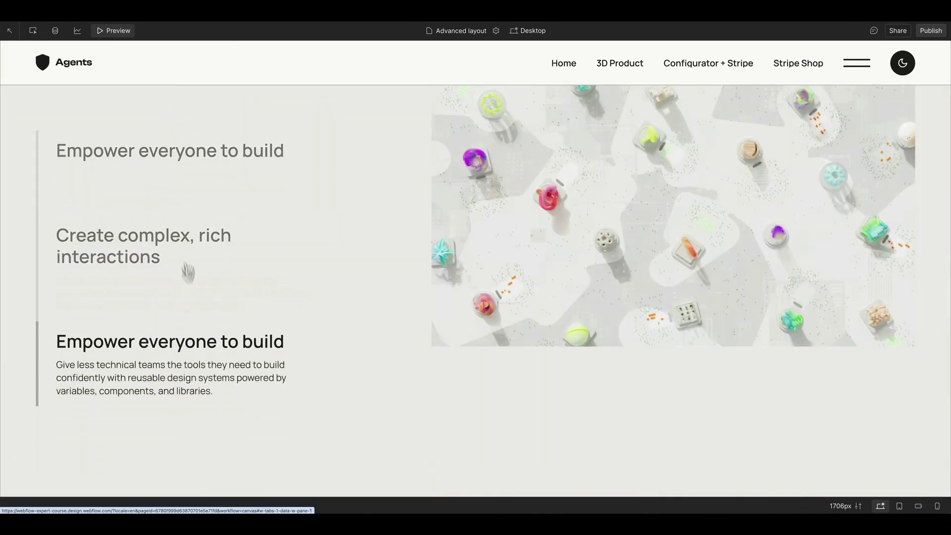
click(169, 211)
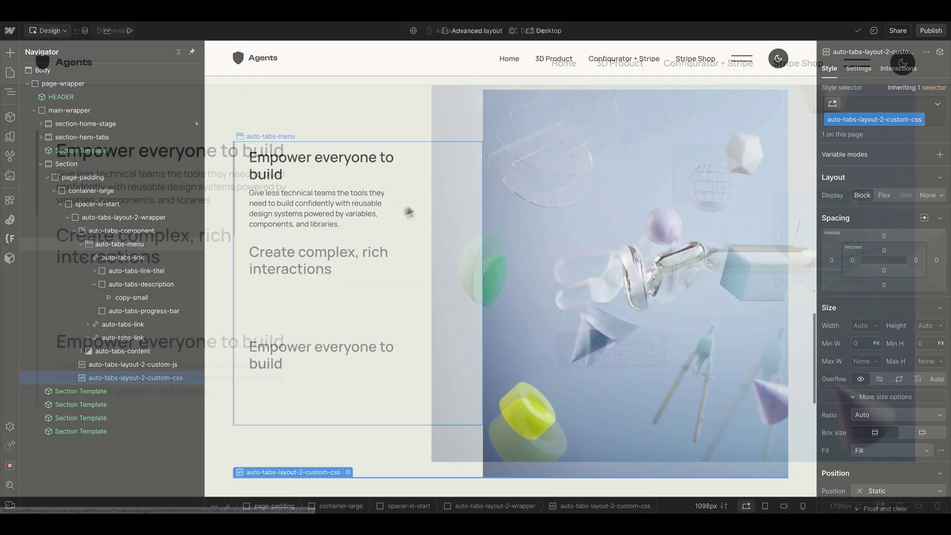
click(308, 310)
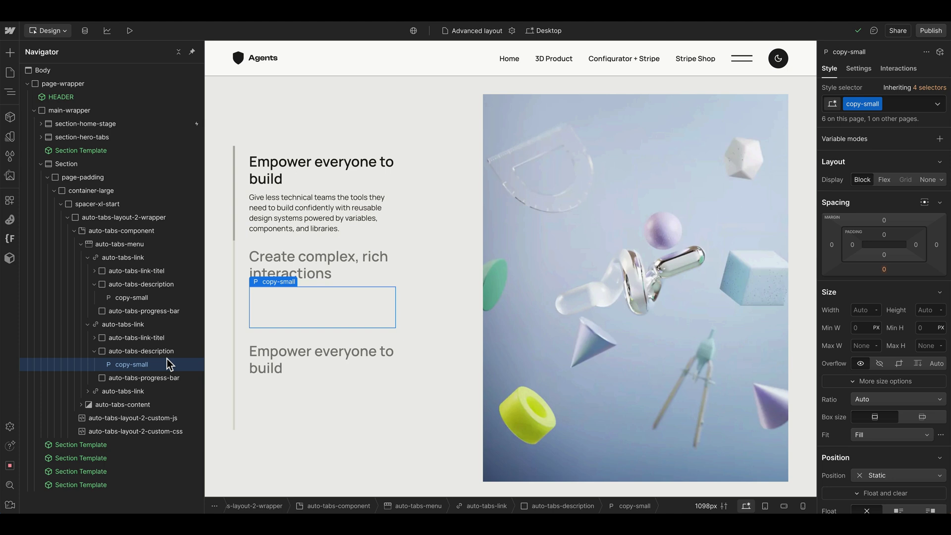
Wrap the second tab's copy-small description in a Div Block with class overflow-hidden
key(ctrl+alt+g)
key(ctrl+Return)
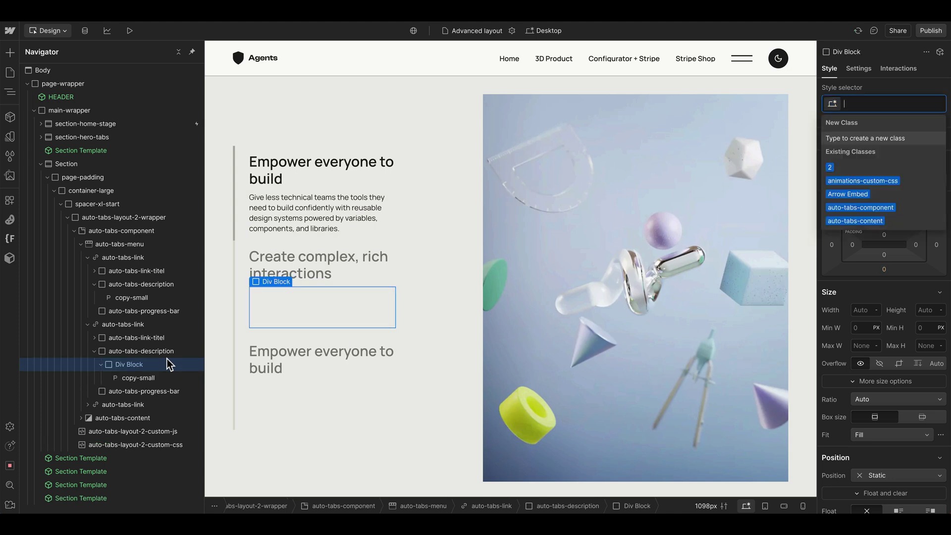
text(overf)
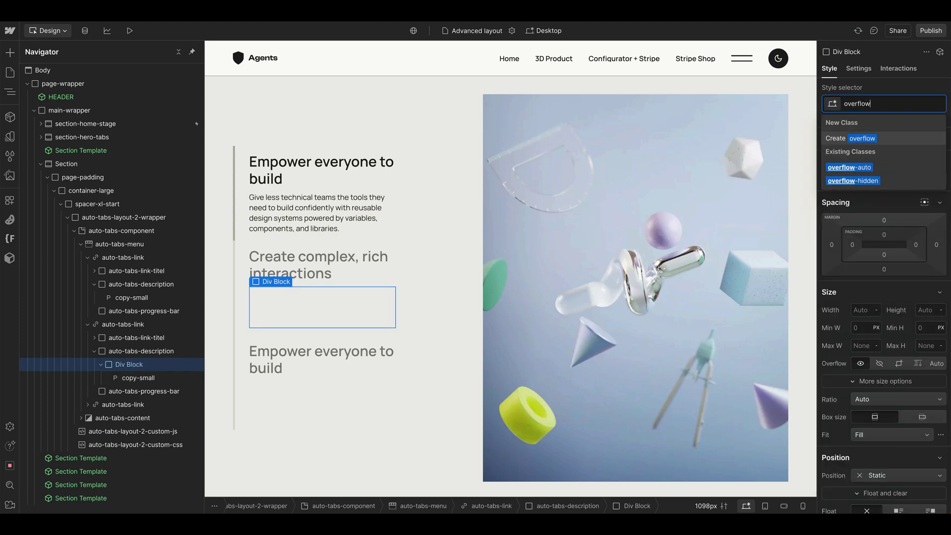
text(low)
key(Down)
key(Down)
key(Return)
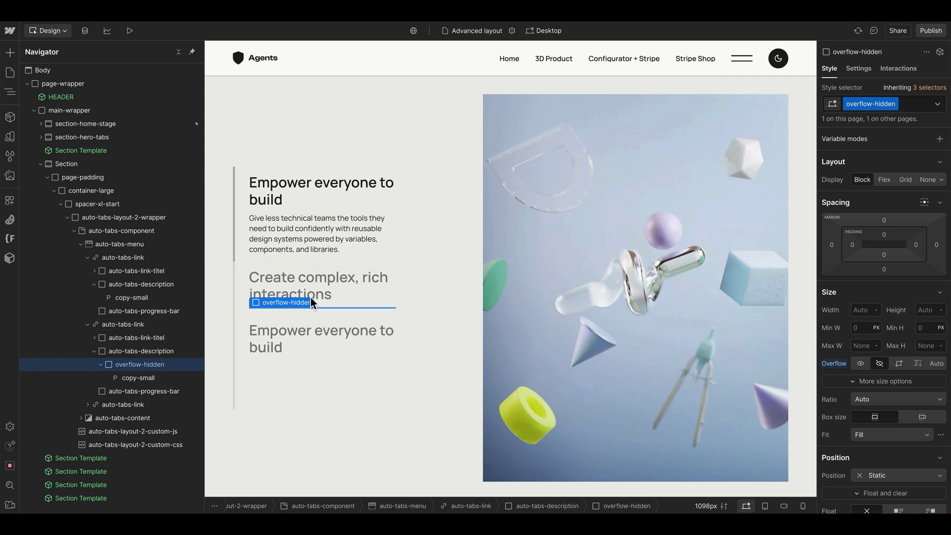
click(138, 376)
click(138, 361)
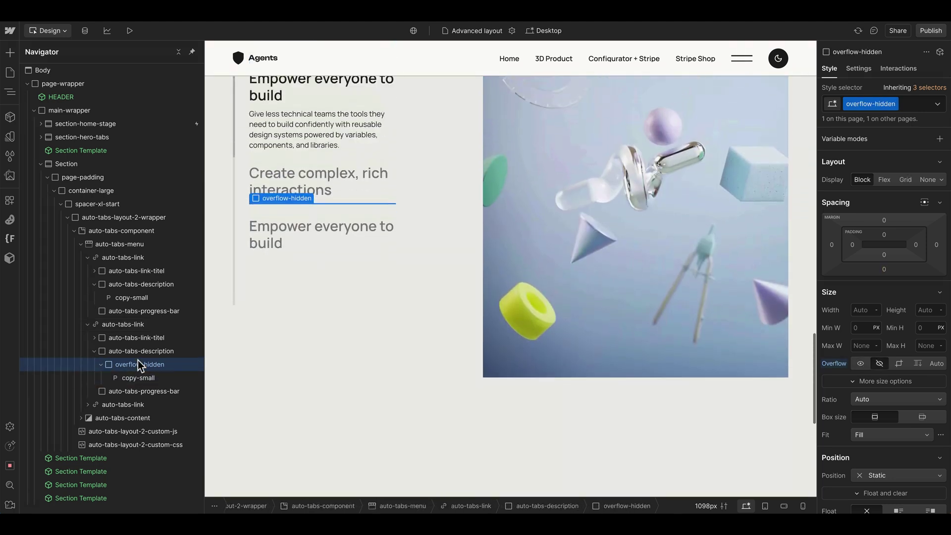
click(143, 353)
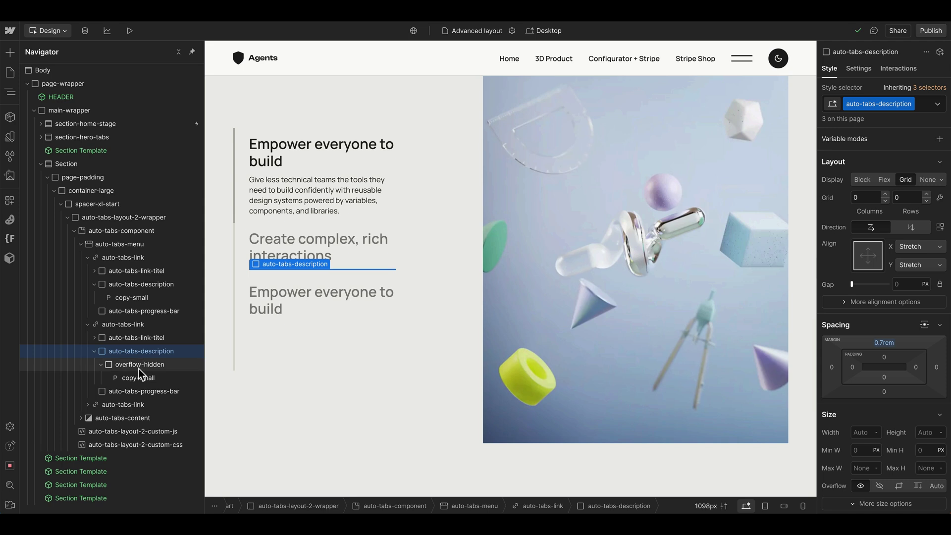
click(138, 369)
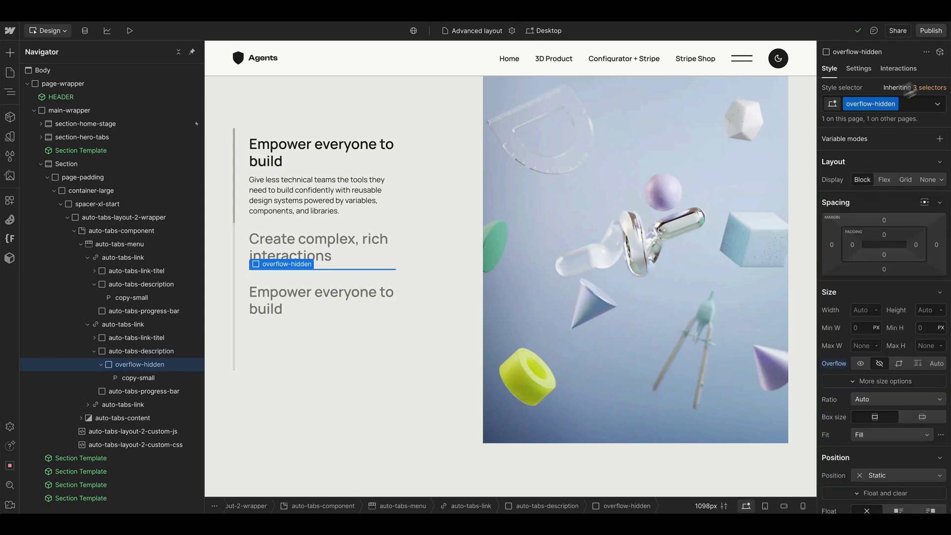
Wrap the second tab's heading-style-h4 title in an overflow-hidden div and preview the page
click(94, 339)
click(137, 351)
key(super+alt+g)
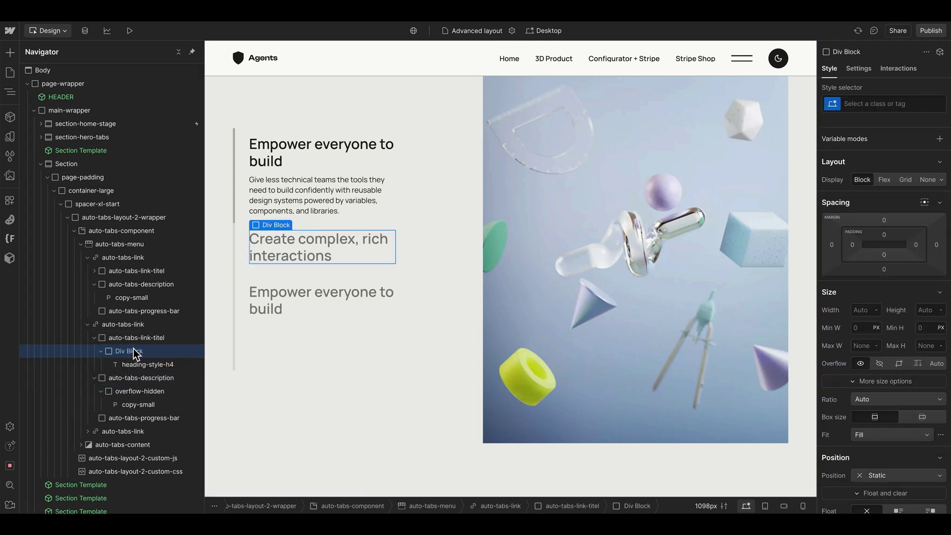
key(super+Return)
text(overflow-hidden)
key(Return)
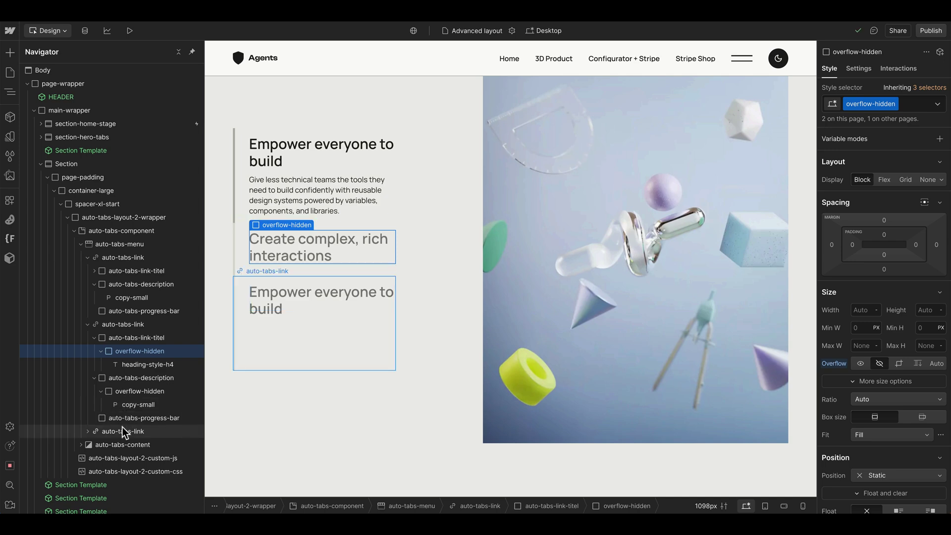
click(124, 432)
key(ctrl+shift+p)
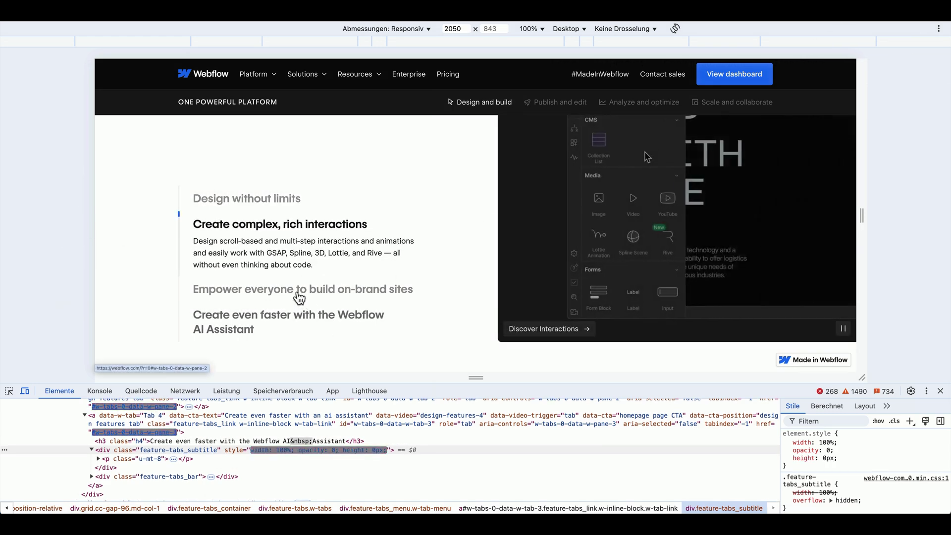
On webflow.com, make the 'Webflow AI Assistant' and 'Empower everyone' tabs current to watch the subtitle styles change
click(287, 322)
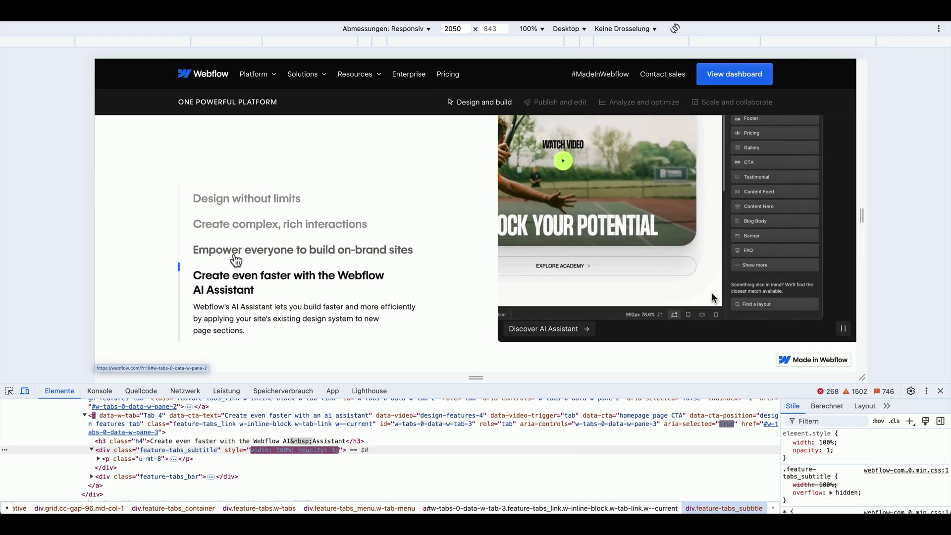
click(236, 259)
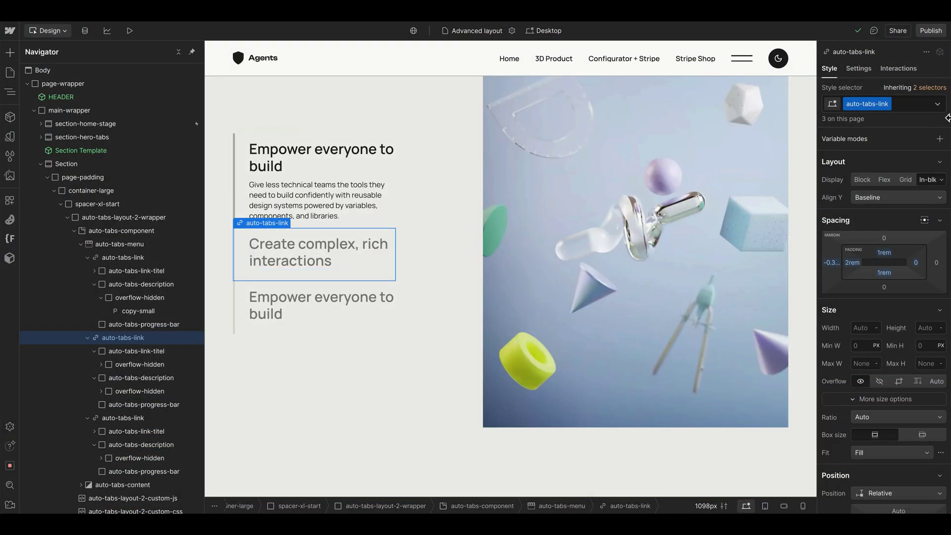
Add a border-colour transition to the 'Create complex, rich interactions' tab link
click(245, 177)
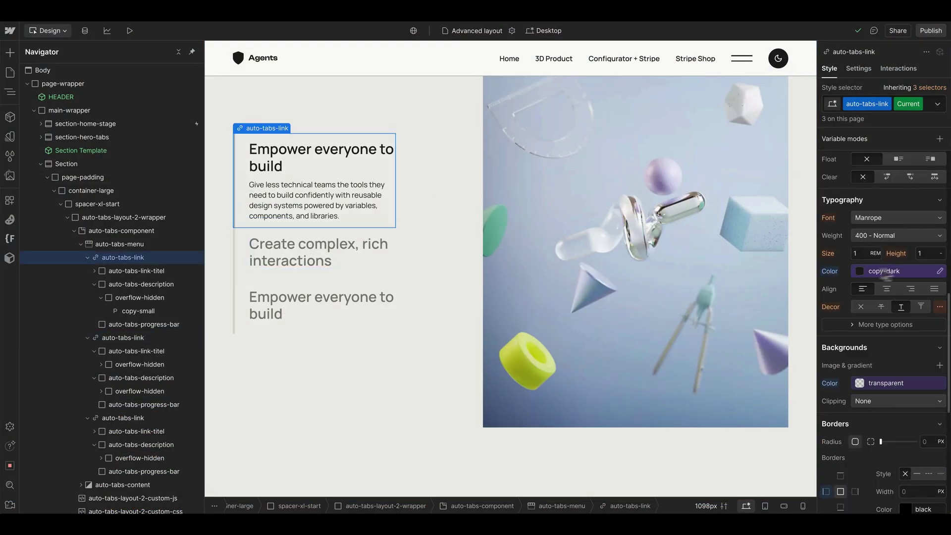
scroll(842, 391, down, 2)
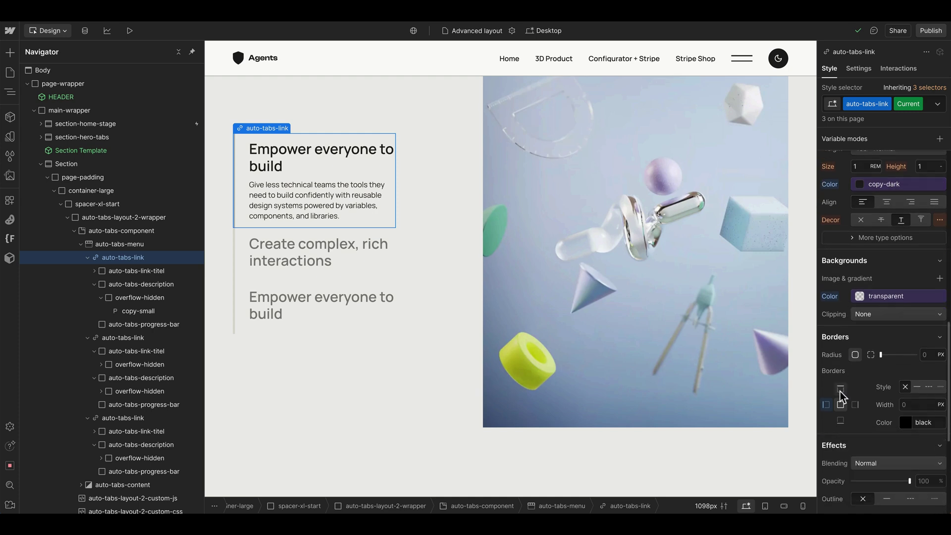
click(826, 405)
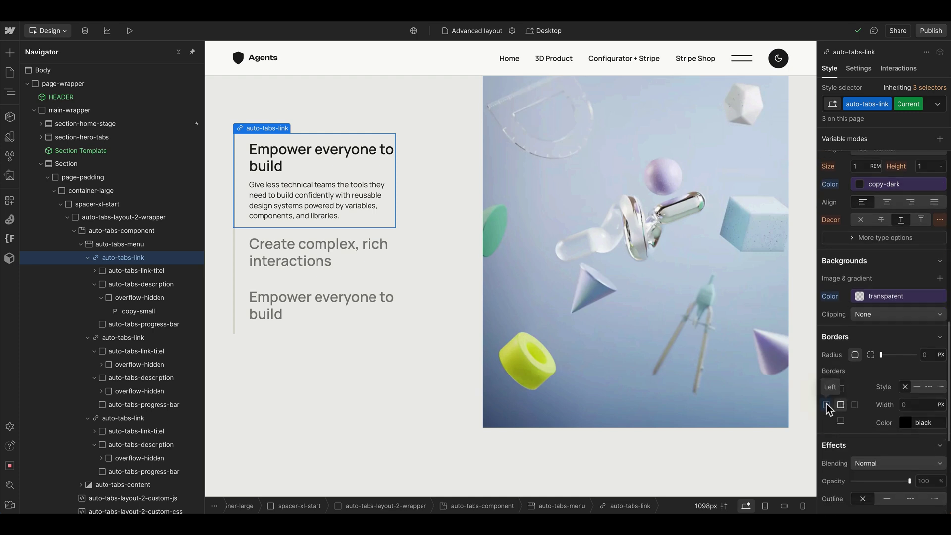
click(243, 252)
scroll(855, 370, down, 5)
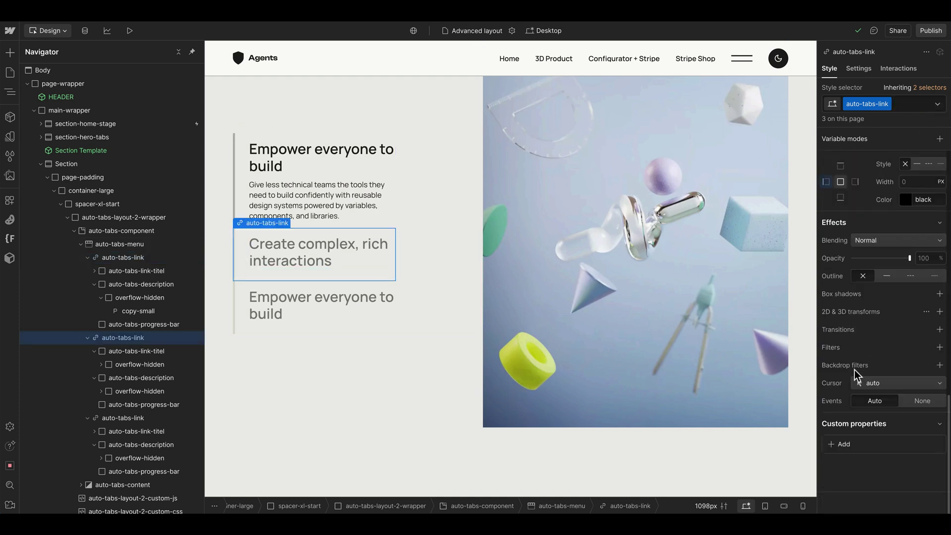
click(940, 329)
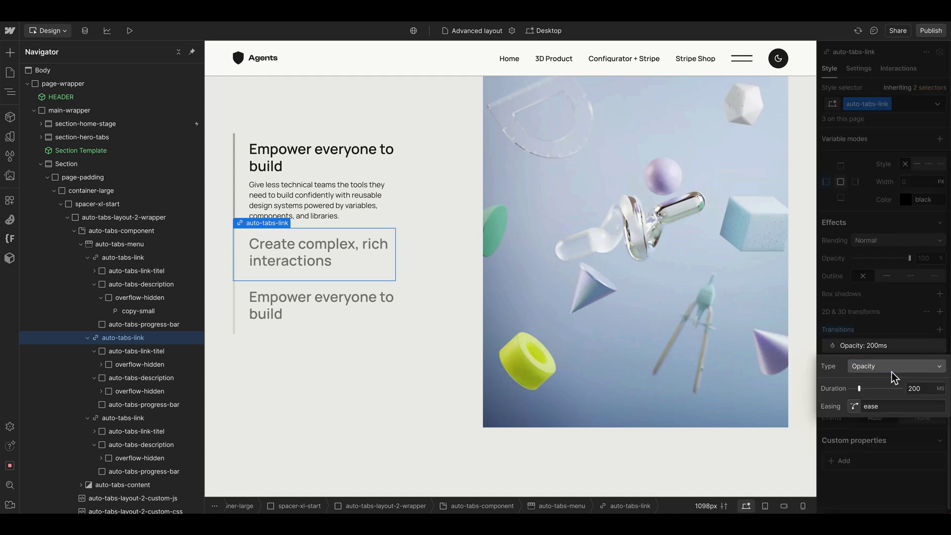
click(893, 370)
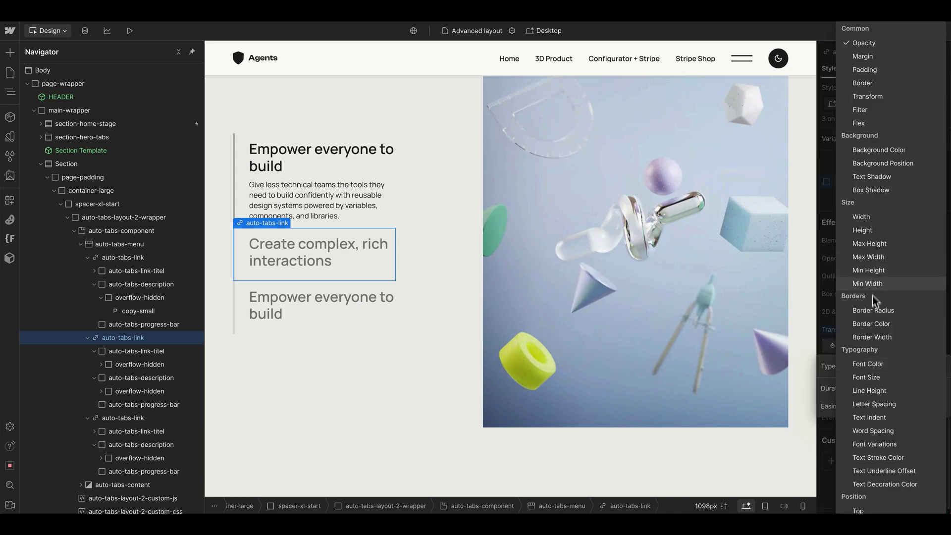
click(876, 324)
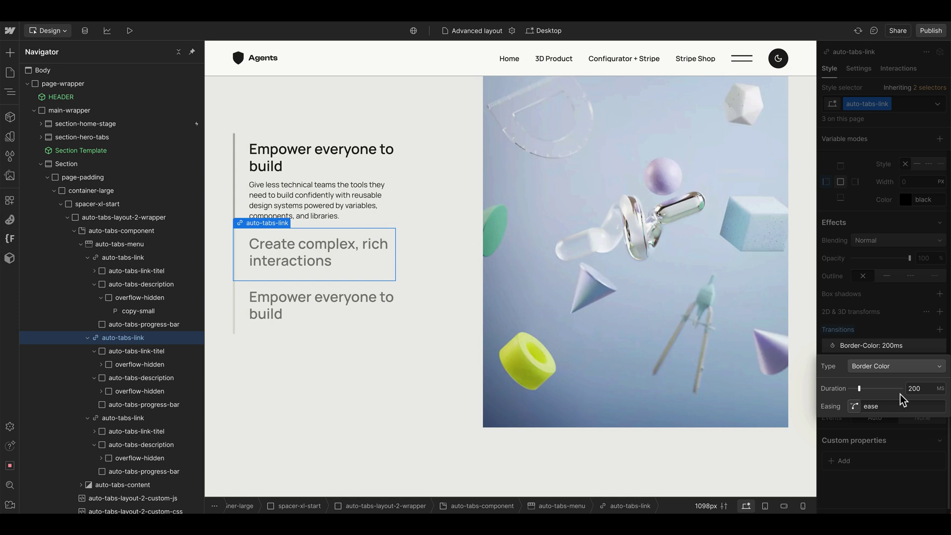
Add a font-colour transition to the tab link with a 300 ms duration
text(30)
click(870, 366)
click(870, 364)
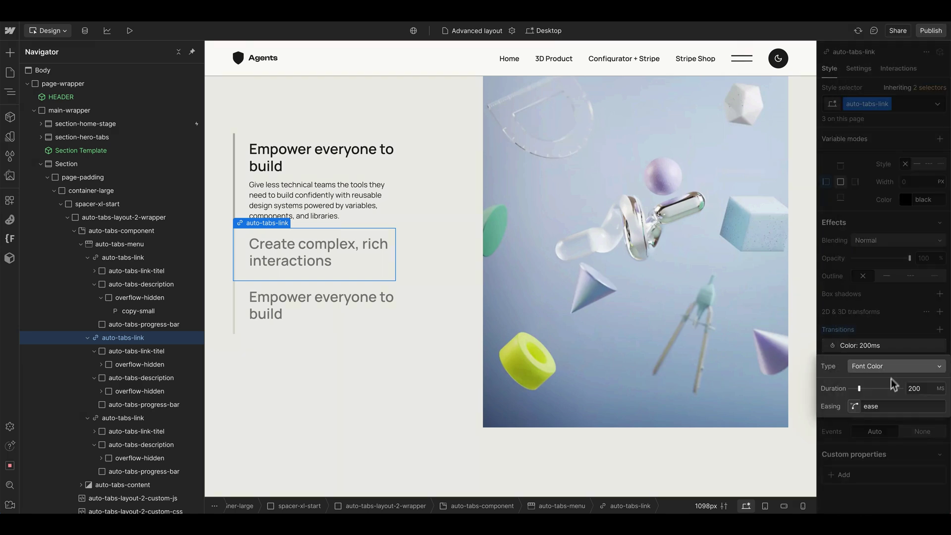
click(925, 388)
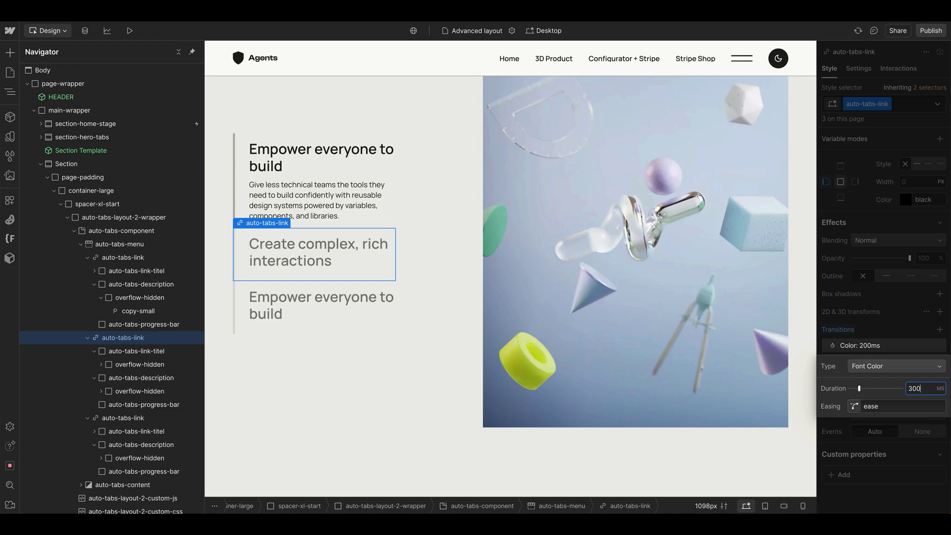
text(300)
key(Return)
Preview the page and open the 'Create complex, rich interactions' tab to test the transitions
click(130, 31)
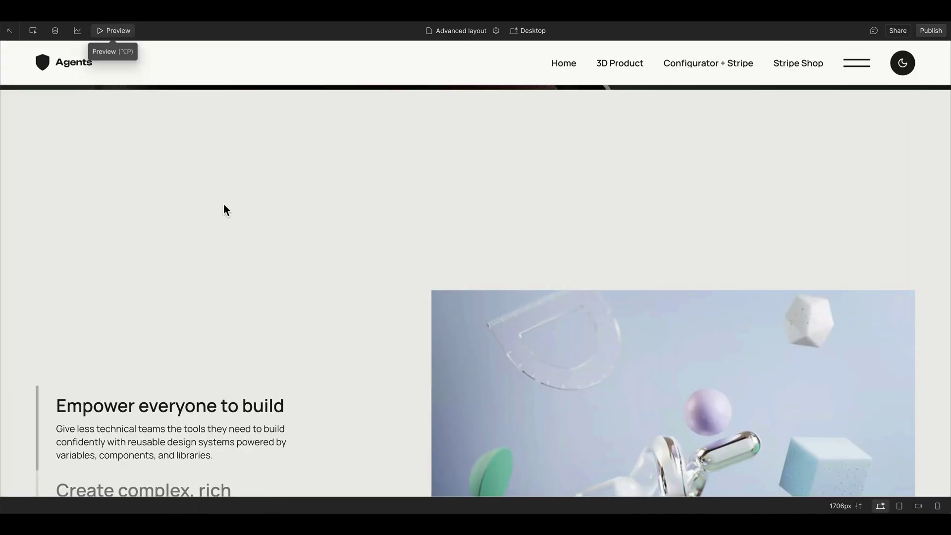
scroll(220, 203, down, 3)
click(149, 384)
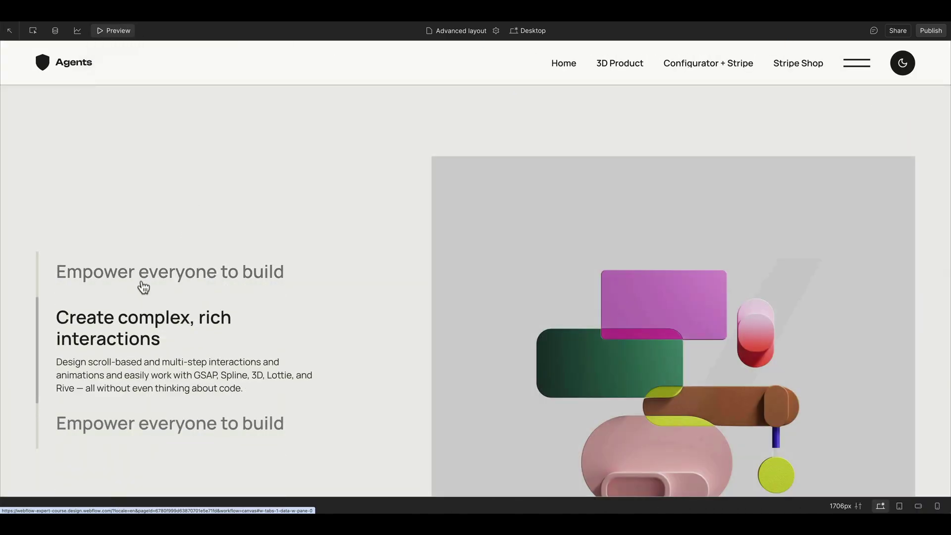
key(ctrl+shift+p)
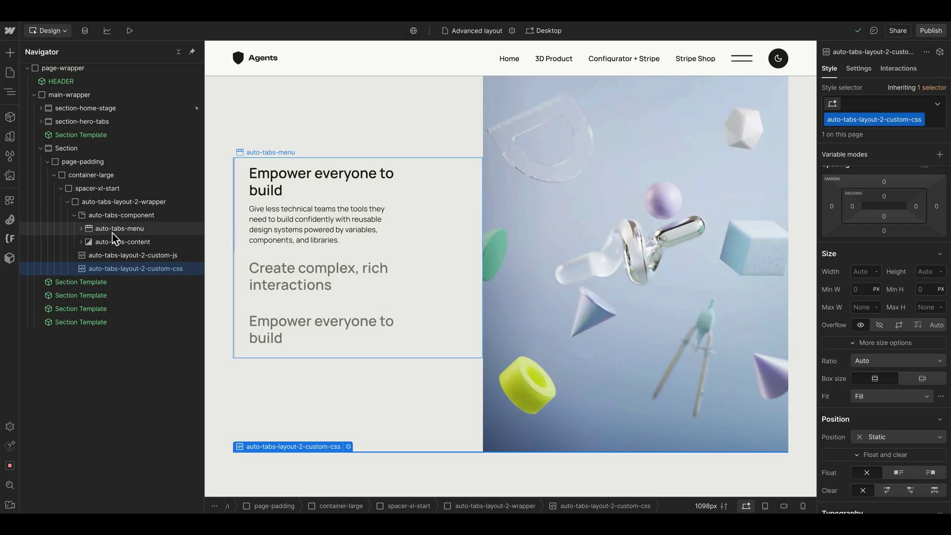
Insert a custom element into auto-tabs-layout-2-wrapper and give it the class auto-tabs-button
click(112, 203)
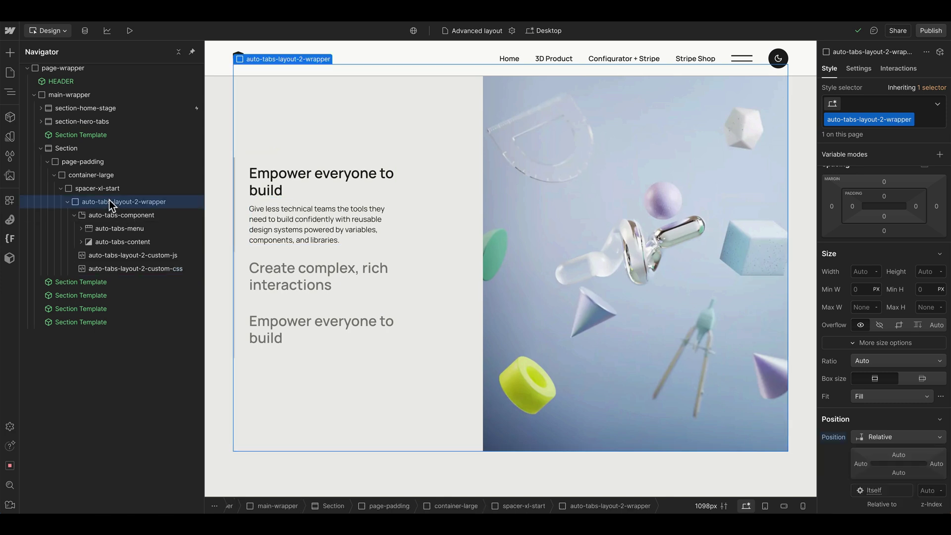
key(ctrl+k)
text(cu)
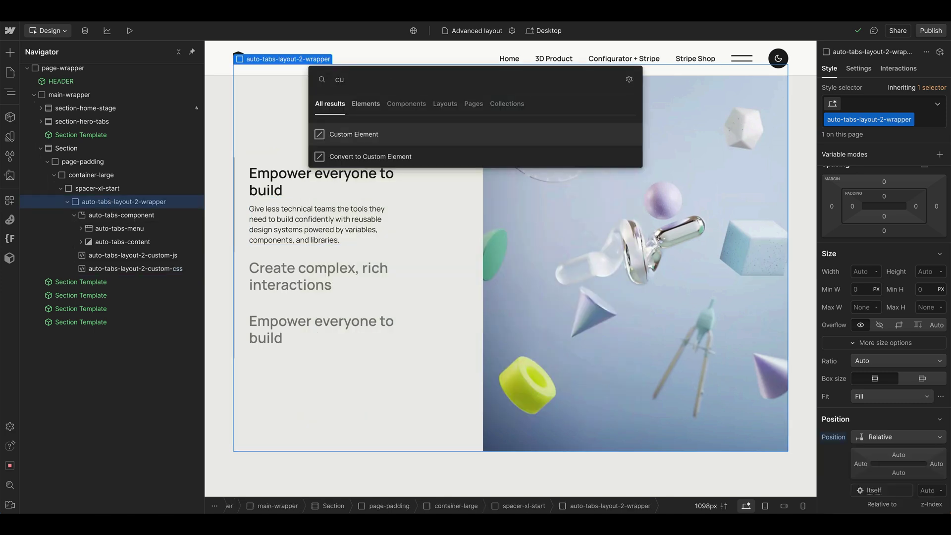
key(Return)
click(864, 104)
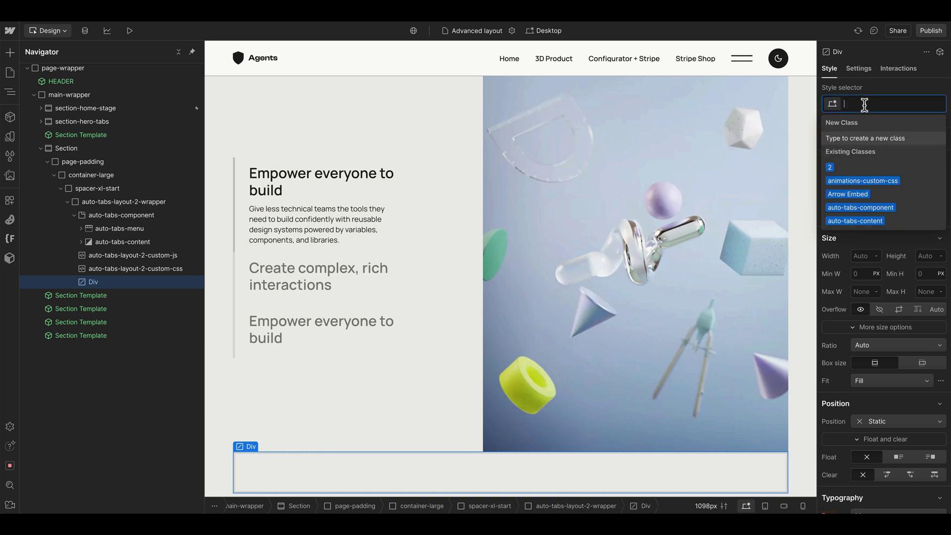
text(auto-tabs-button)
key(Return)
Give the element the tag button and a type = button attribute
click(859, 68)
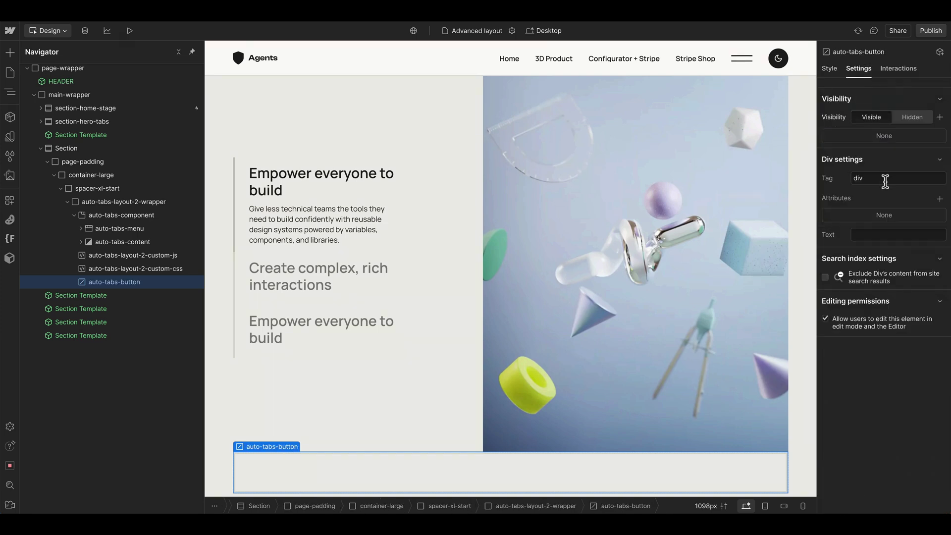
click(884, 179)
text(button)
key(Return)
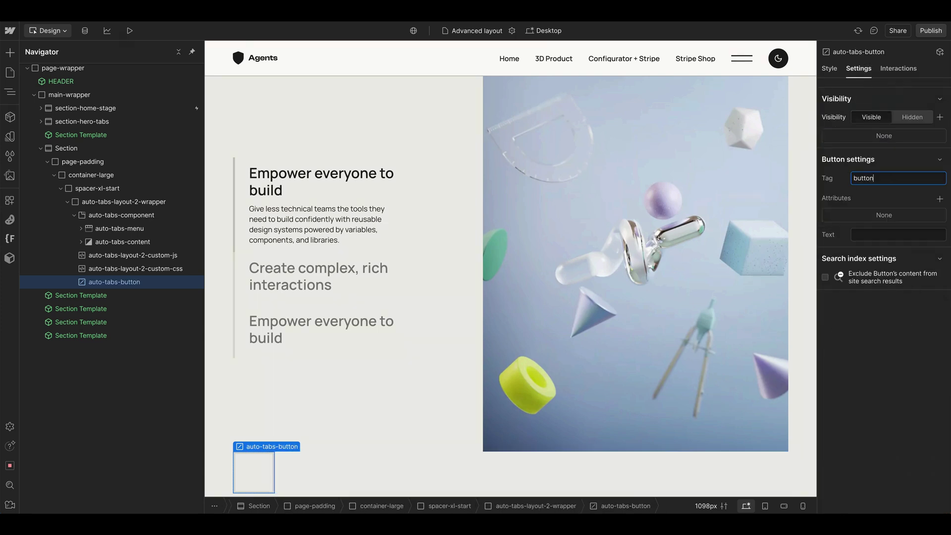
click(940, 198)
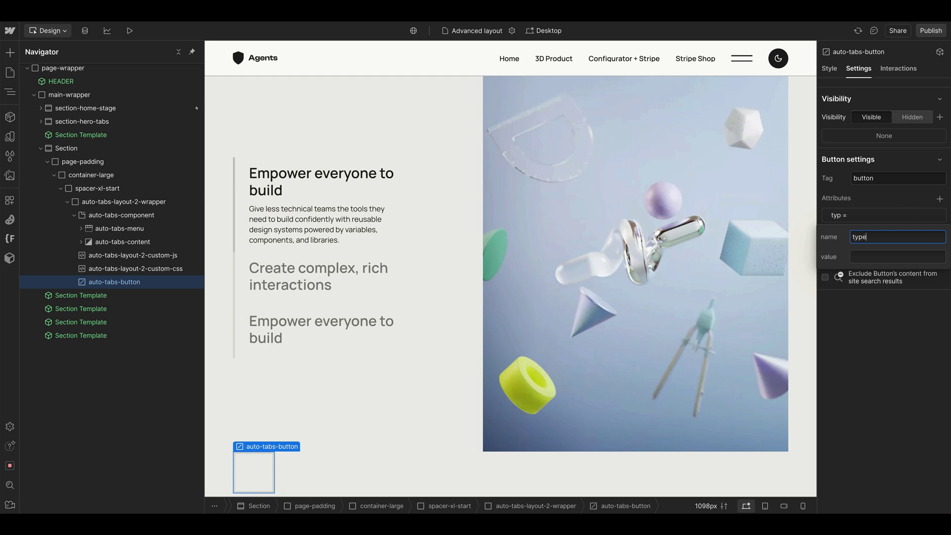
key(Tab)
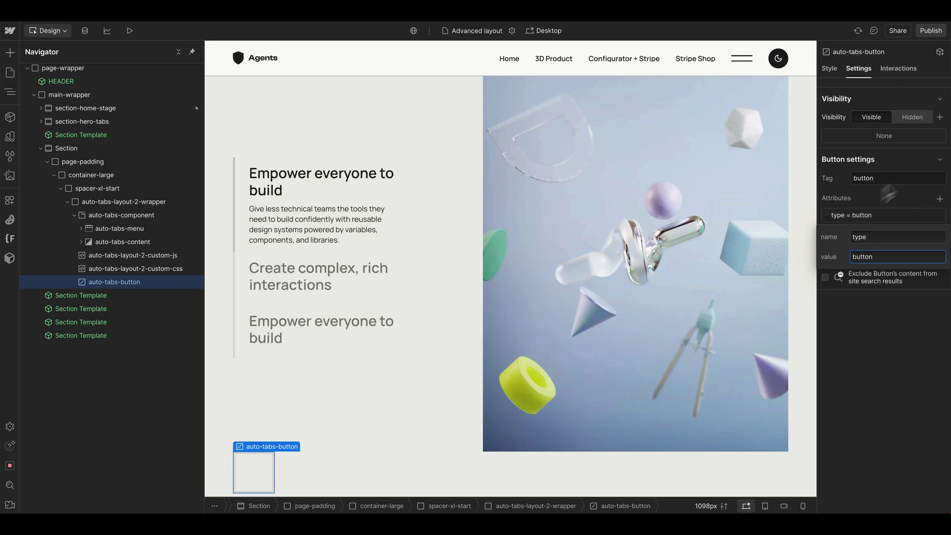
key(Return)
Make the auto-tabs-button inline-block with zero padding
click(830, 69)
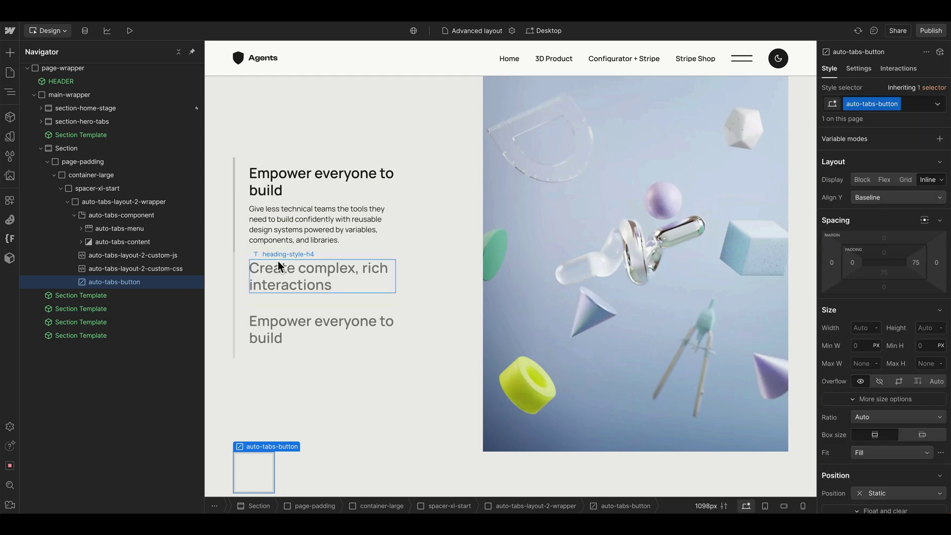
click(142, 268)
click(142, 282)
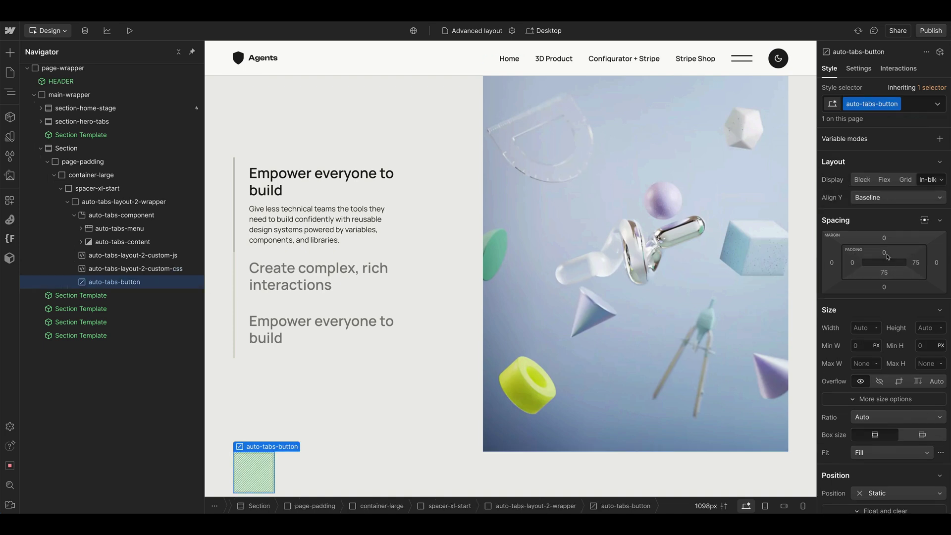
drag(884, 254, 902, 331)
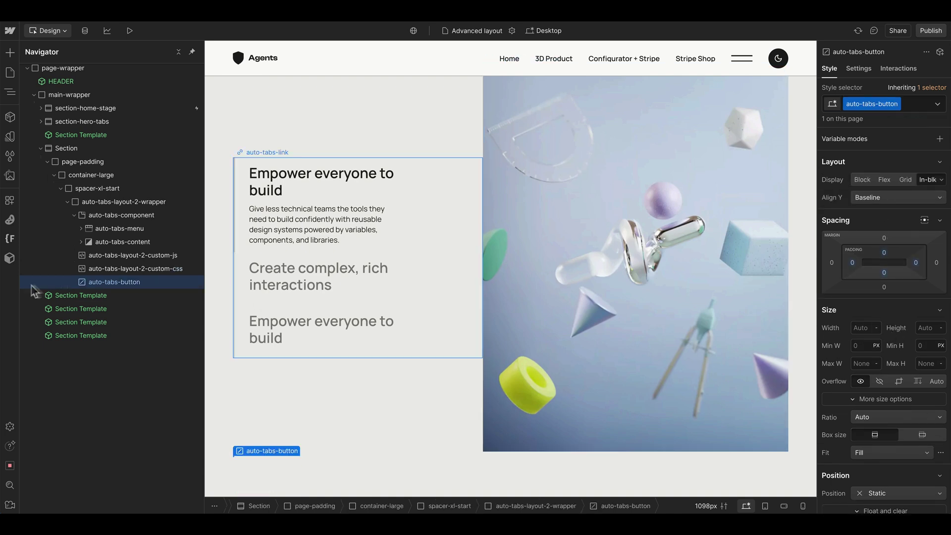
Insert a text block inside the button, classed auto-tabs-button-text
key(ctrl+e)
text(te)
key(Return)
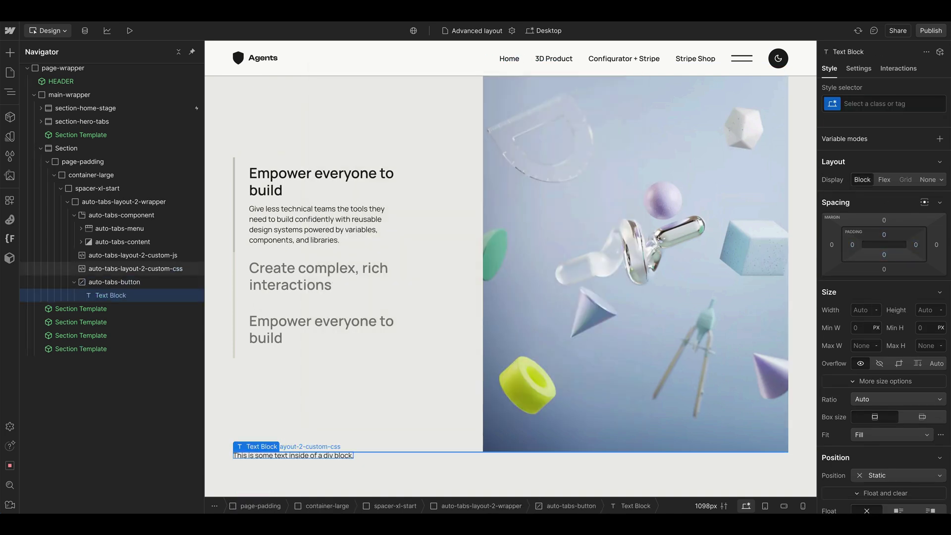
key(ctrl+Return)
text(auto-tabs)
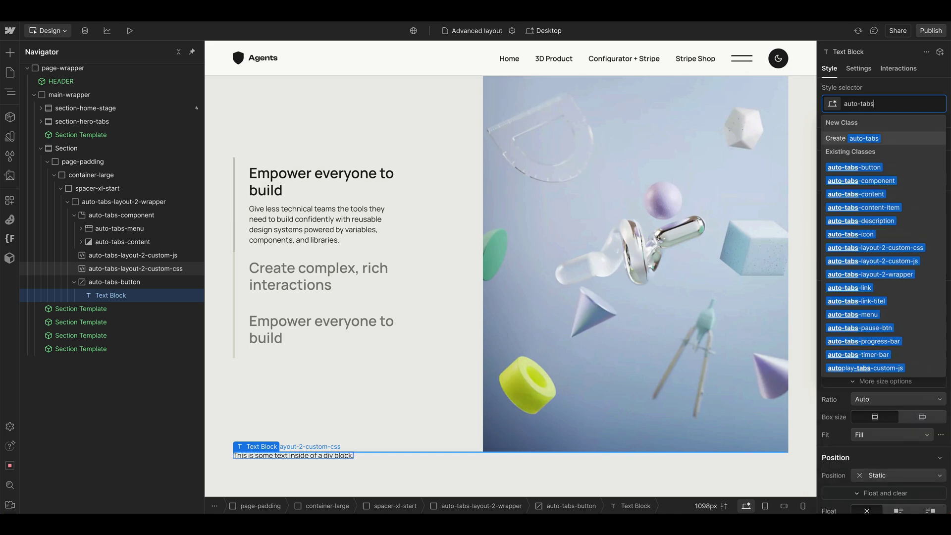
text(-button-text)
key(Return)
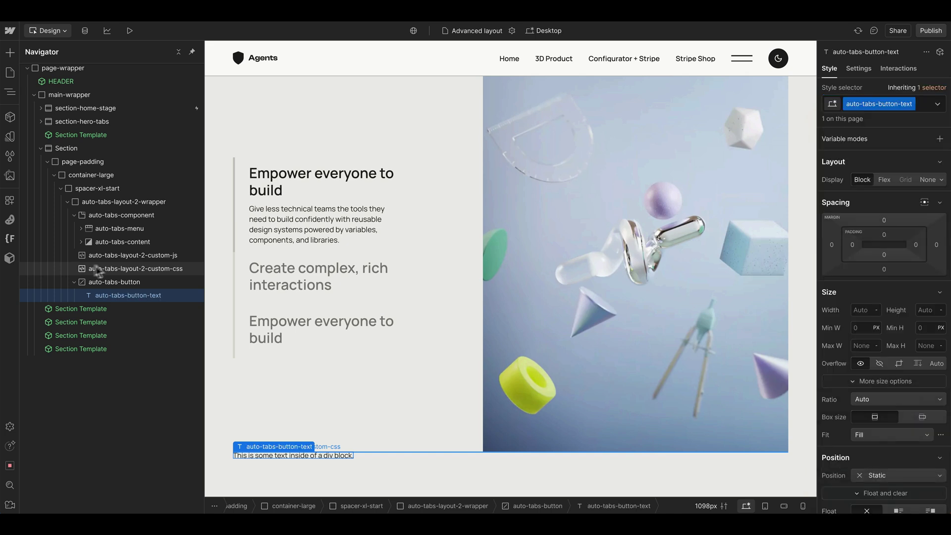
click(124, 283)
key(ctrl+e)
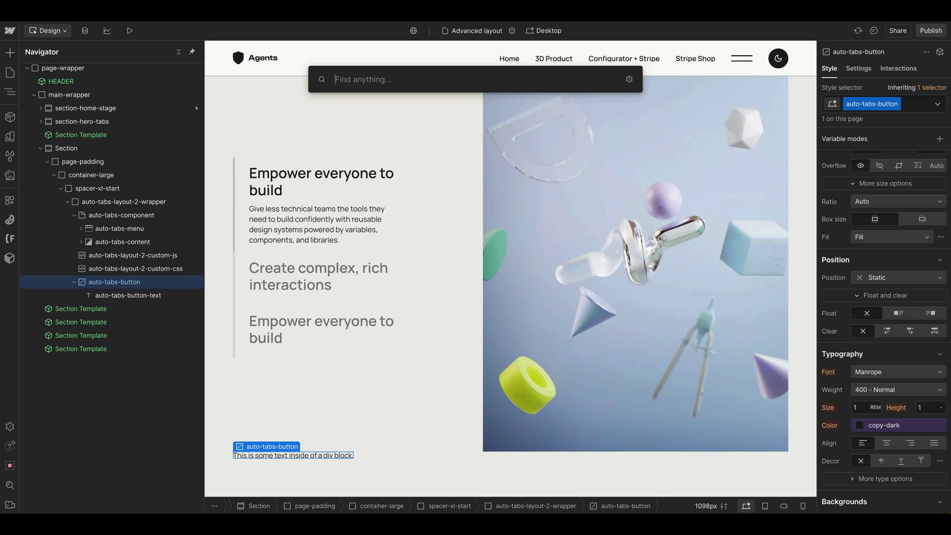
Insert a Play Icon into the button, wrapped in a div classed auto-tabs-icon
text(icon)
key(Down)
key(Return)
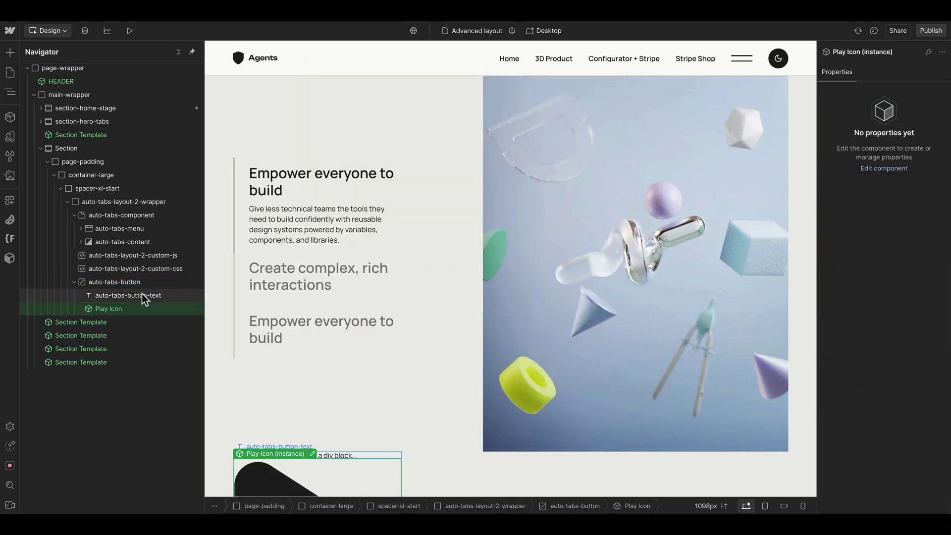
key(ctrl+alt+g)
key(ctrl+Return)
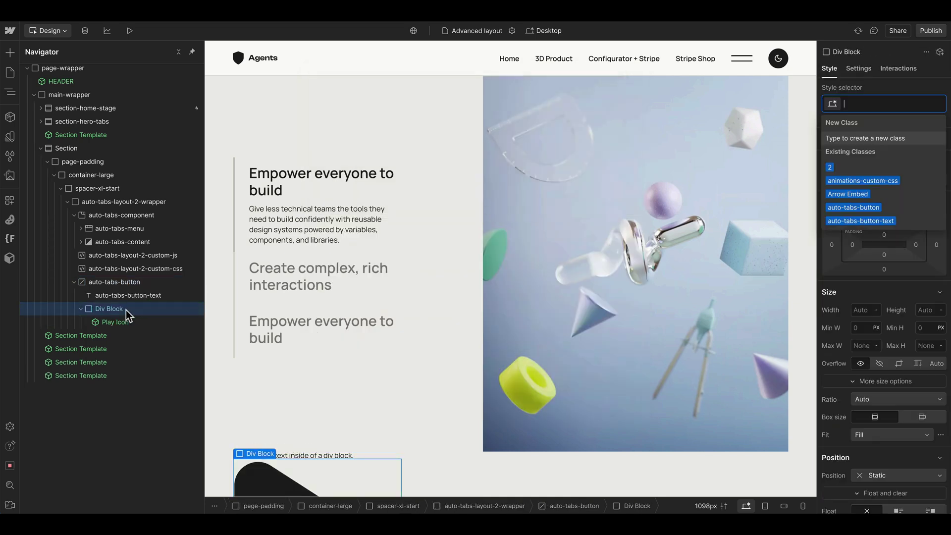
text(auto-tabs-icon)
key(Return)
double_click(859, 104)
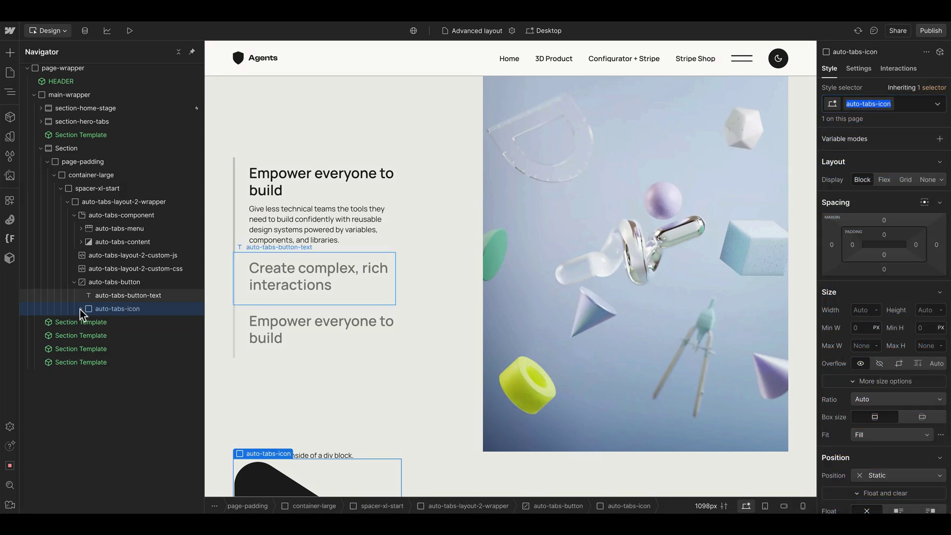
Set the icon width to 1rem and move it before the button text
click(858, 309)
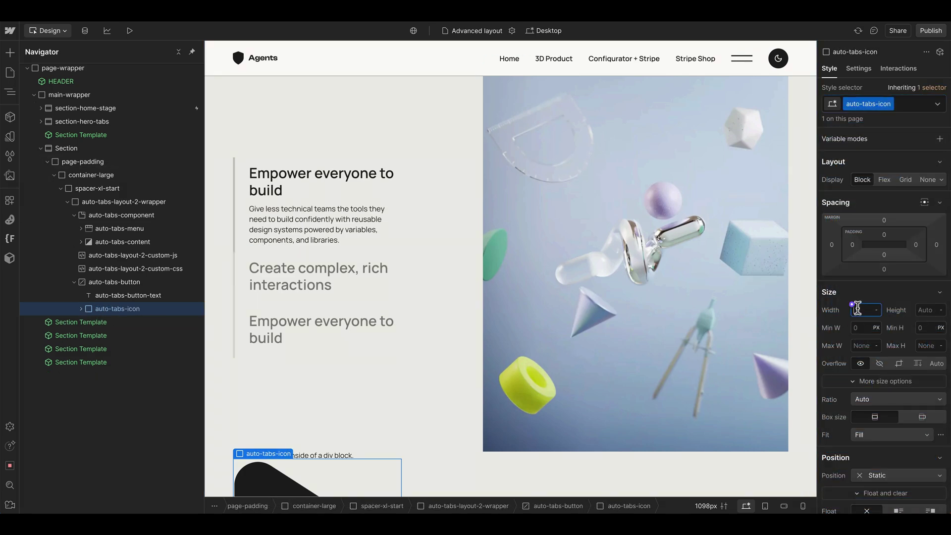
text(1rem)
key(Return)
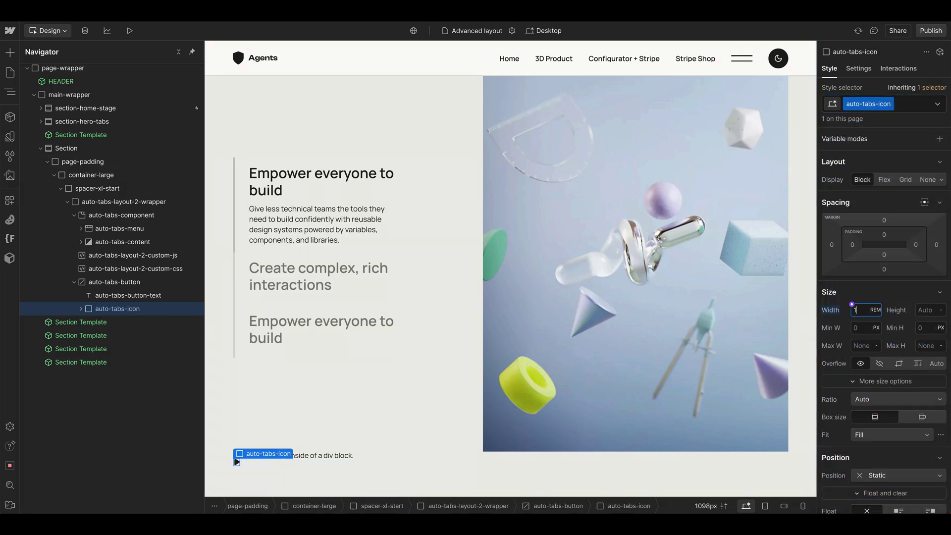
drag(117, 308, 117, 287)
Set the button to display flex with a 0.5rem gap
click(119, 282)
click(885, 181)
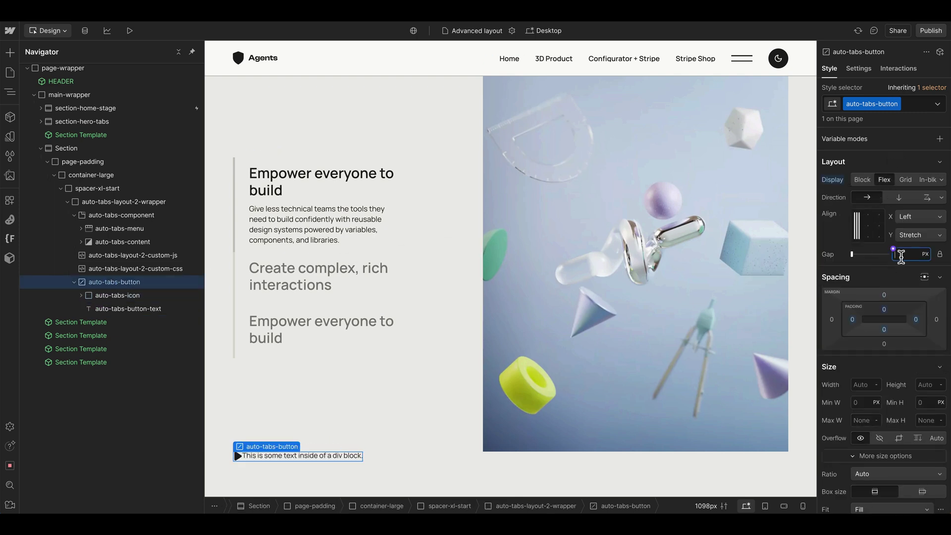
text(0.5rem)
key(Return)
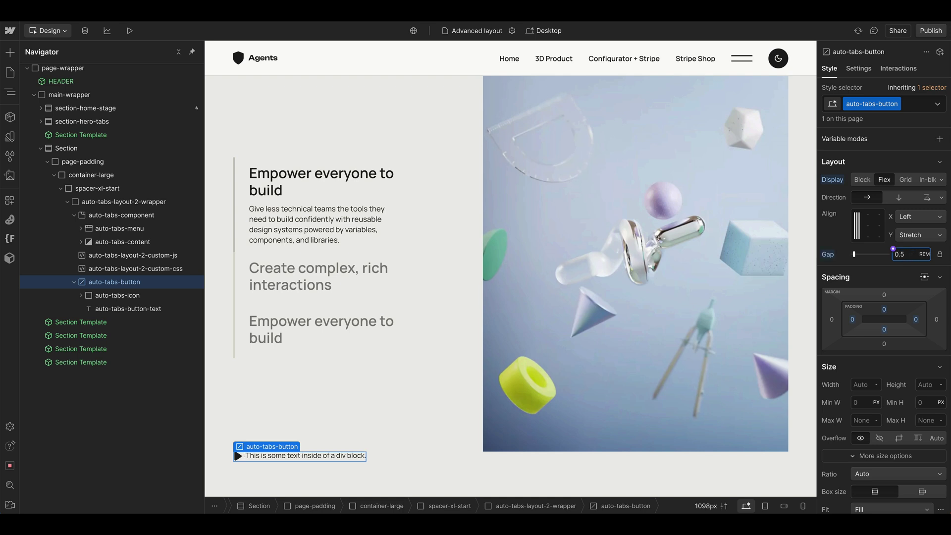
Colour the button text with the copy-grey variable
scroll(897, 283, down, 4)
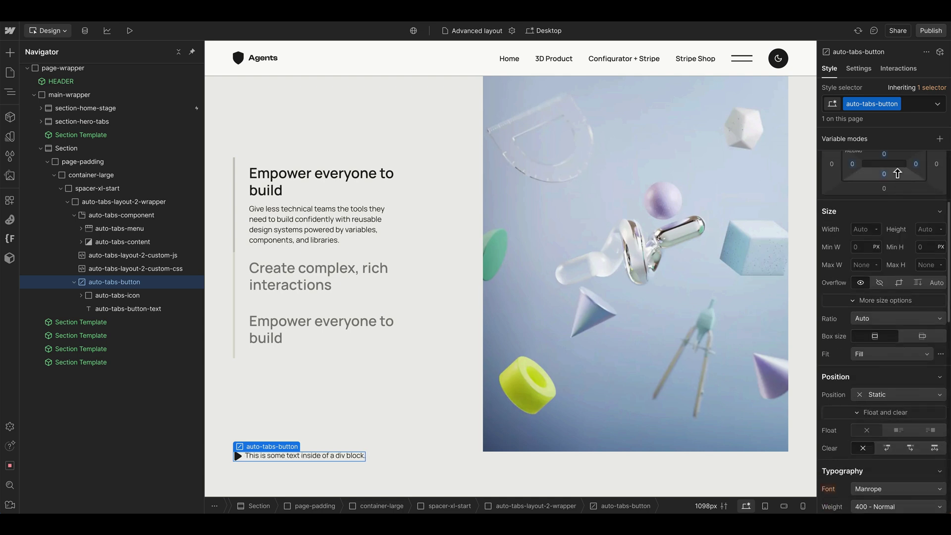
scroll(898, 173, down, 5)
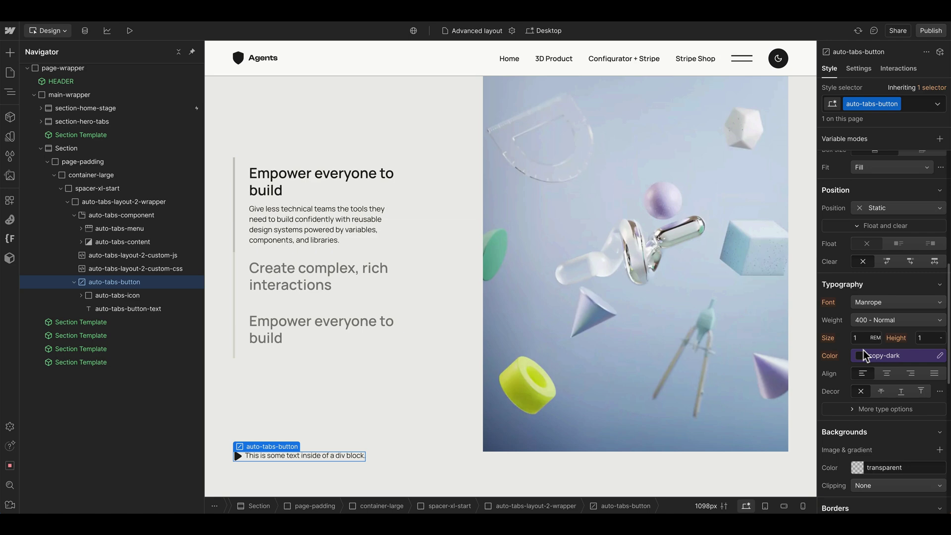
click(866, 356)
click(855, 201)
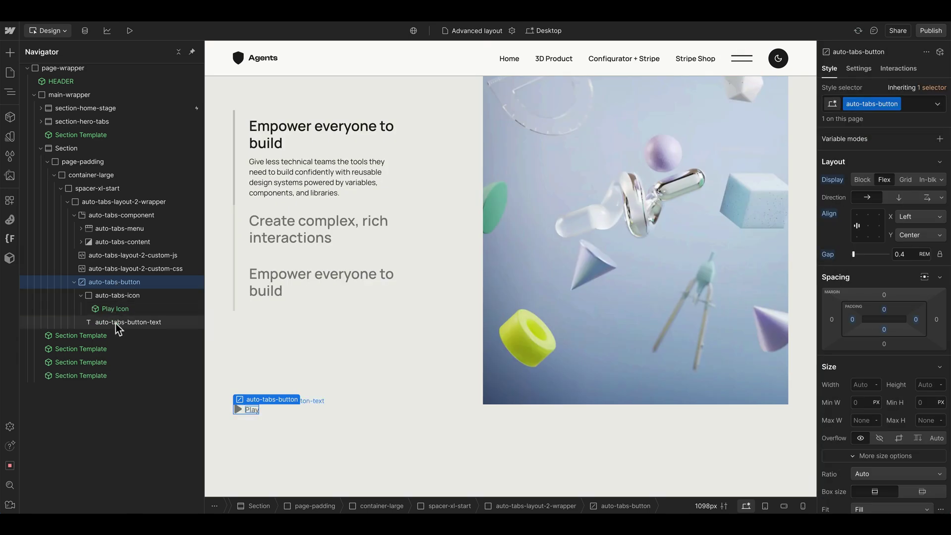
Give the button text a negative top margin of -0.2rem
click(115, 322)
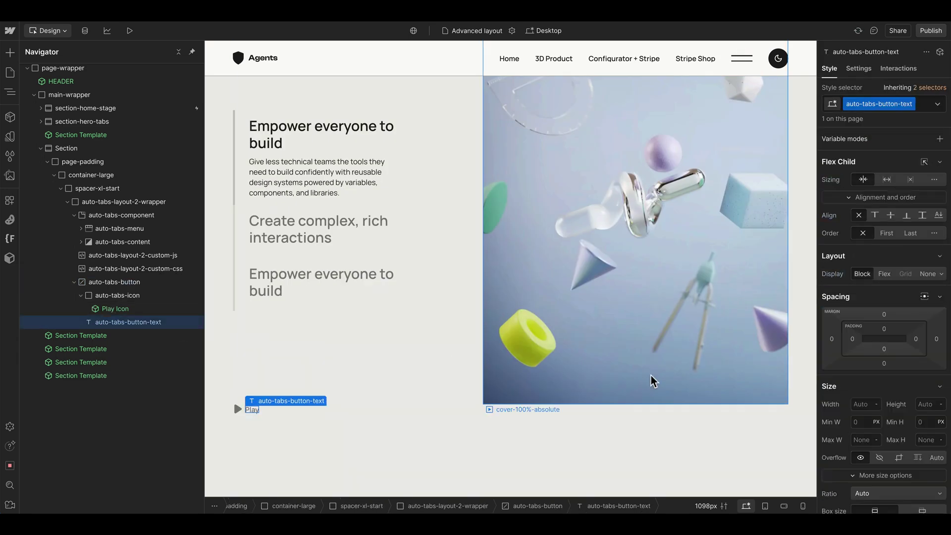
click(885, 315)
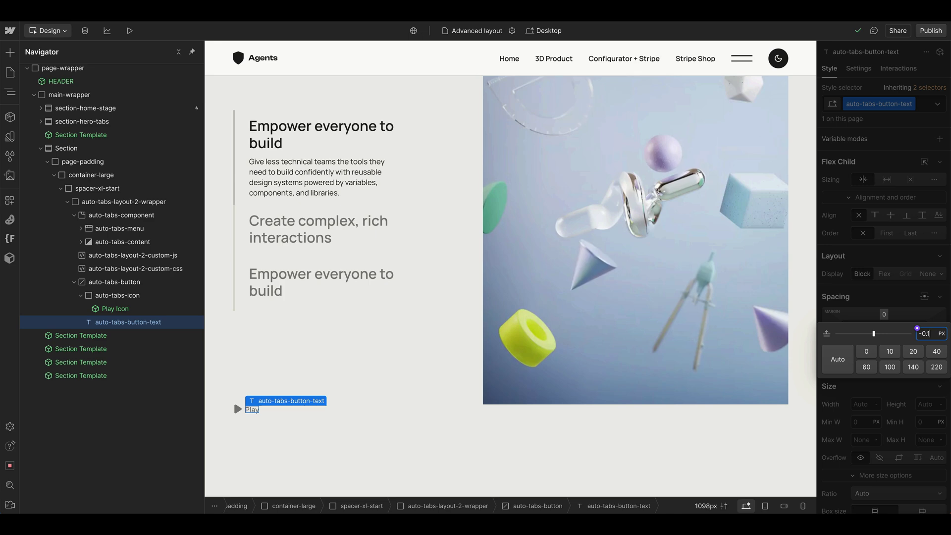
text(-0.1rem)
key(Return)
click(884, 315)
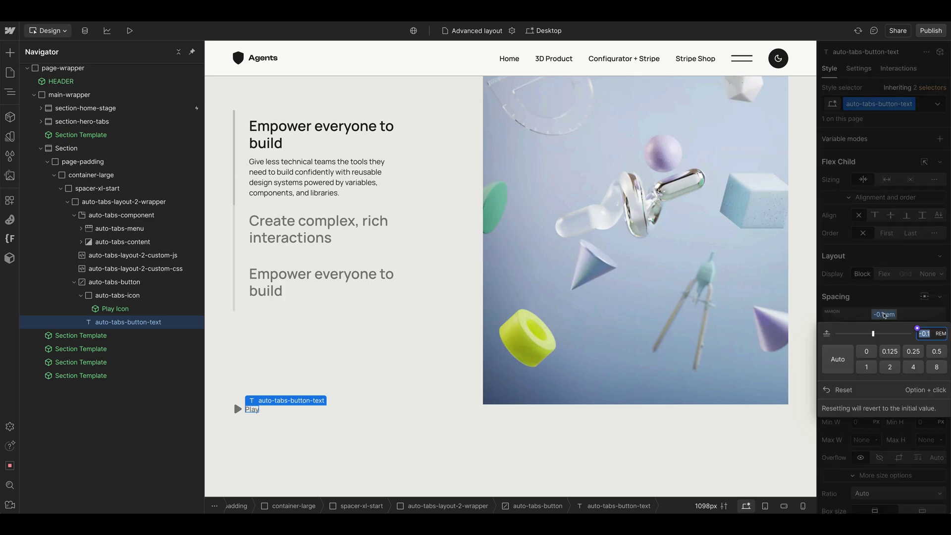
text(-0.2)
Wrap the icon in a new Div Block and move the button text into it
click(235, 406)
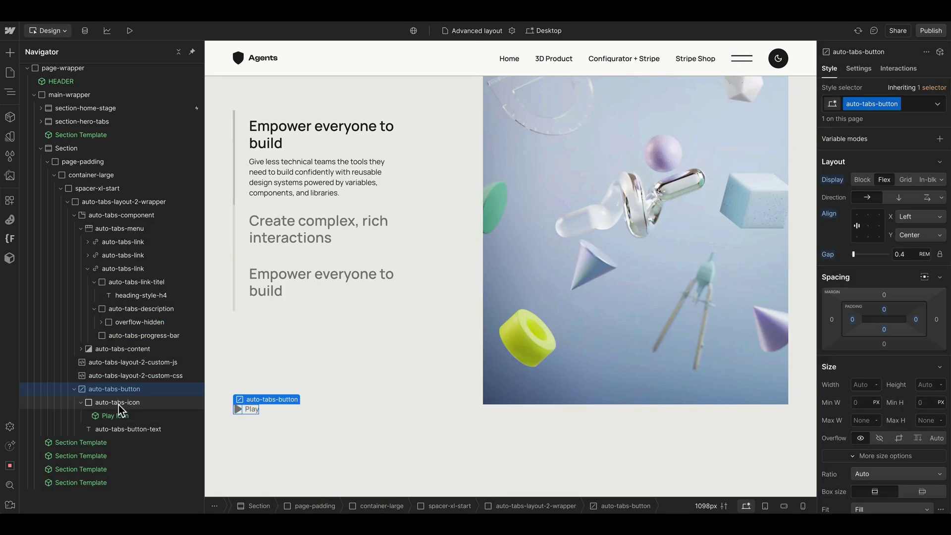
click(81, 403)
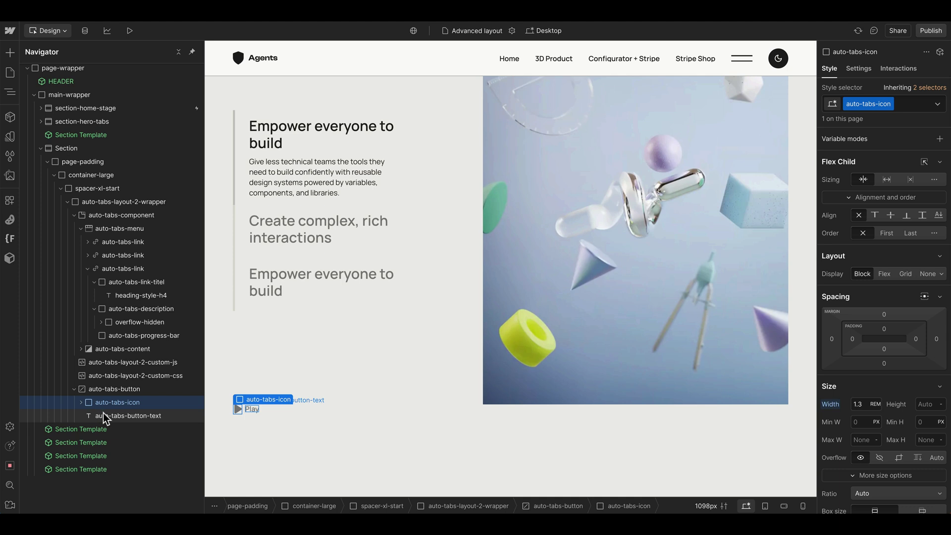
click(103, 414)
click(105, 404)
key(super+alt+g)
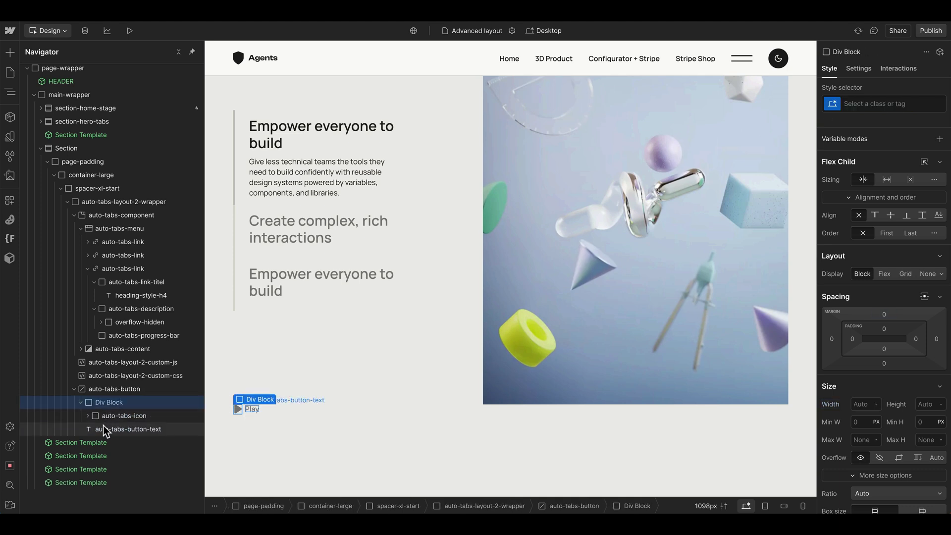
mouse_move(103, 427)
mouse_down()
mouse_move(101, 415)
mouse_move(101, 433)
mouse_up()
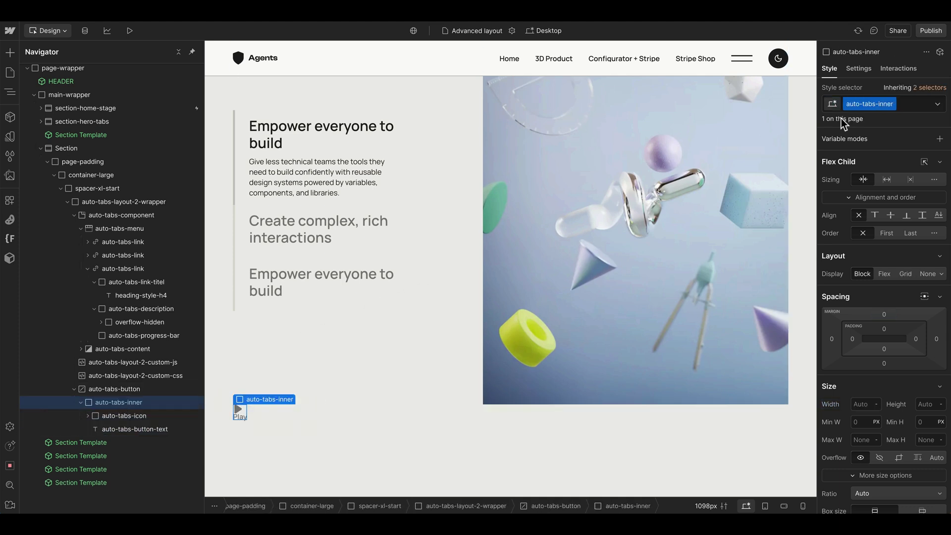
Name the wrapper auto-tabs-inner and make it flex, vertically centred, with a 0.5rem gap
double_click(870, 104)
click(892, 104)
key(Return)
click(118, 389)
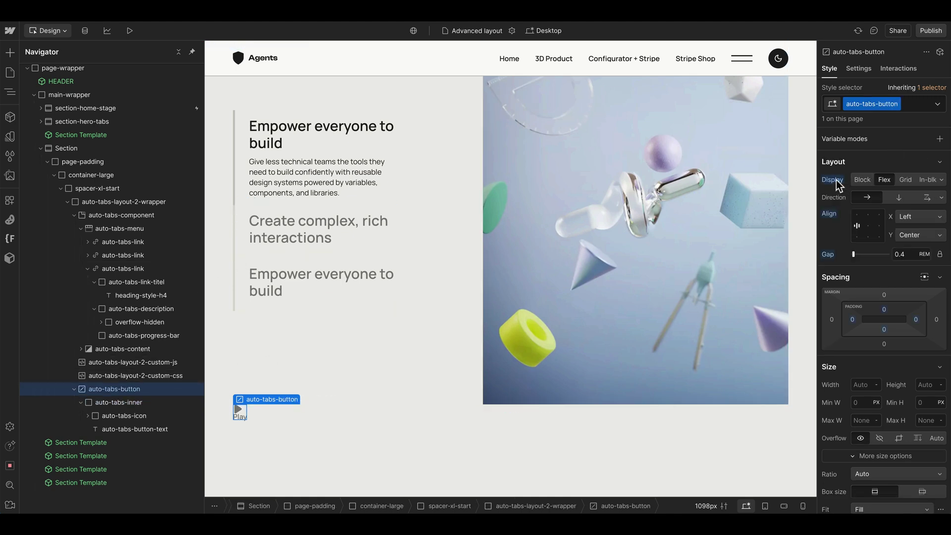
click(119, 402)
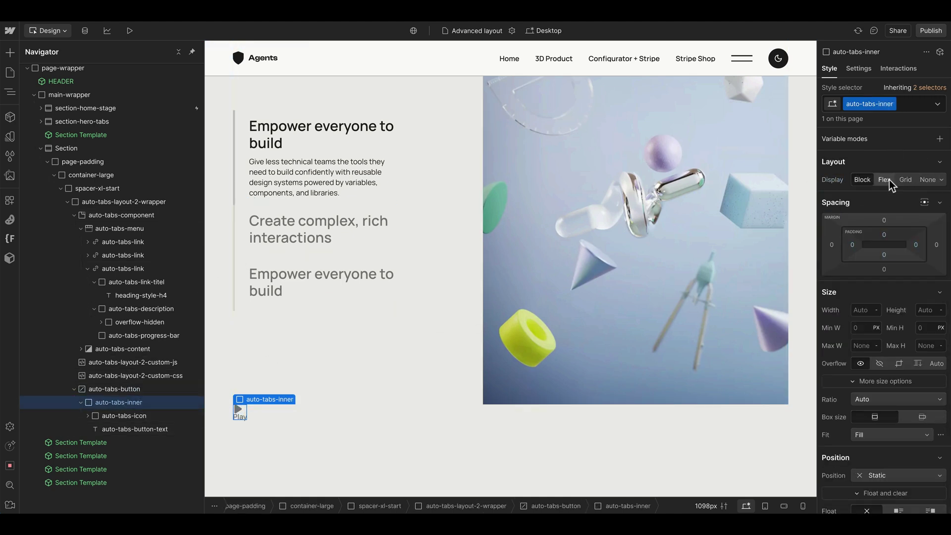
click(885, 179)
click(868, 227)
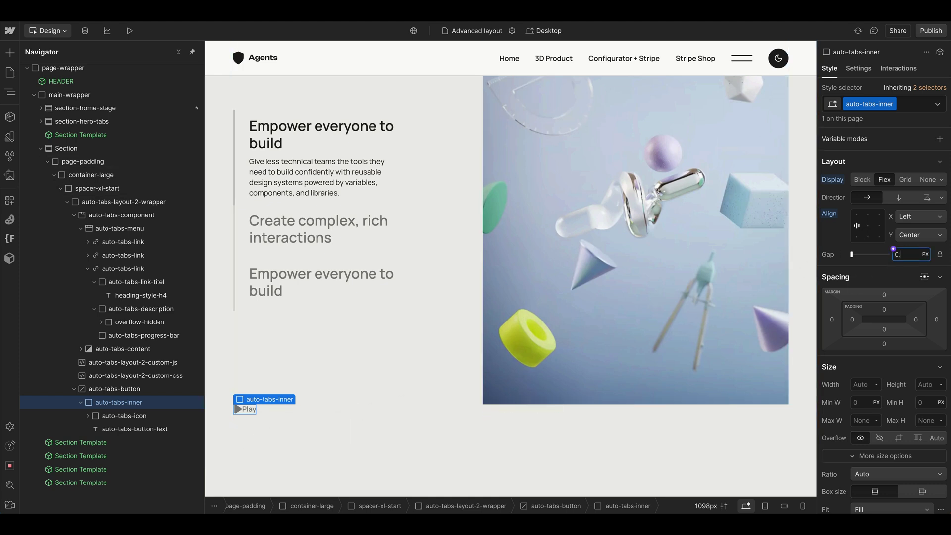
key(Return)
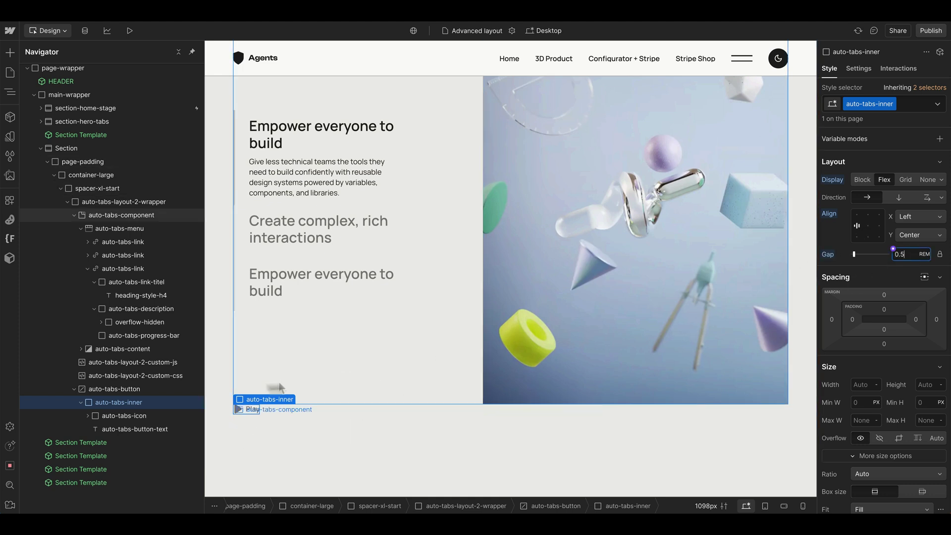
Duplicate auto-tabs-inner and replace the copy's Play Icon with a Pause Icon
click(109, 401)
key(ctrl+d)
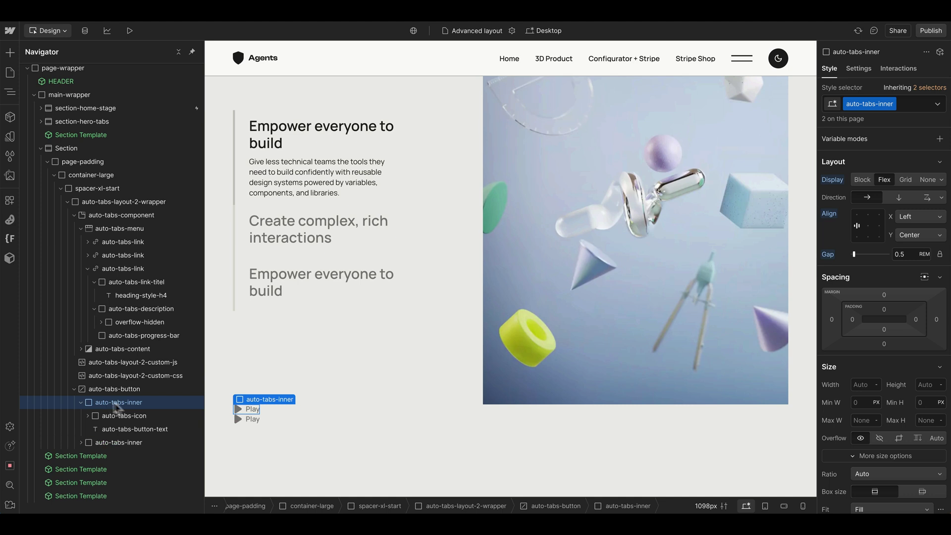
click(106, 441)
click(236, 421)
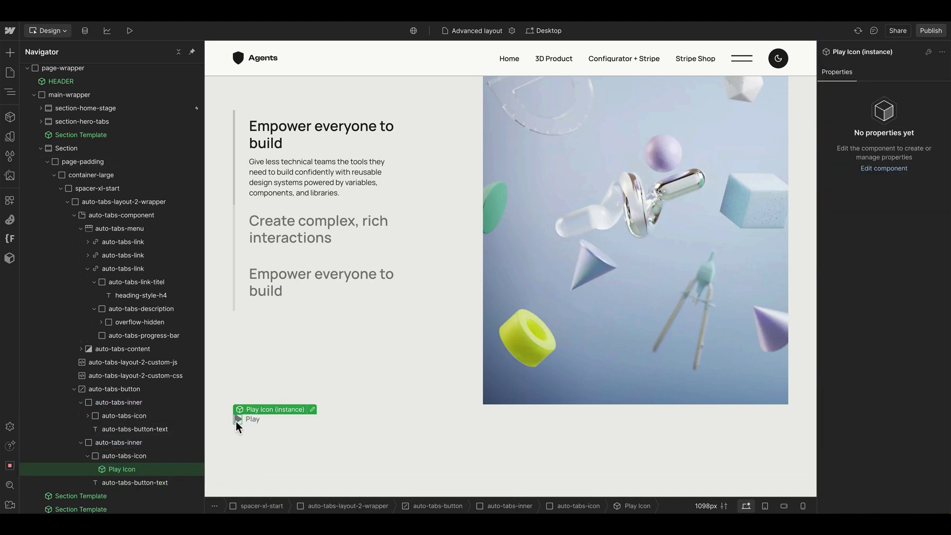
key(ctrl+k)
text(icon)
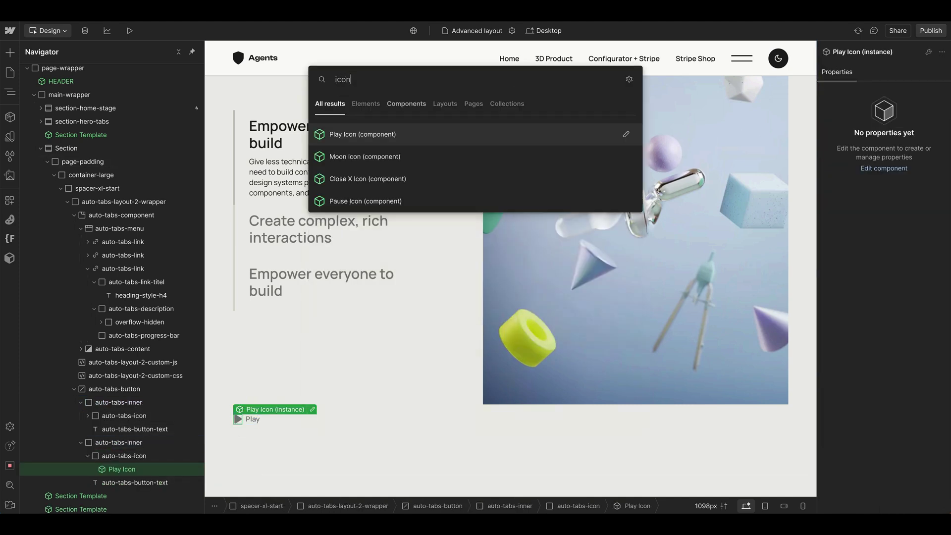
key(Down)
key(Down)
key(Down)
key(Return)
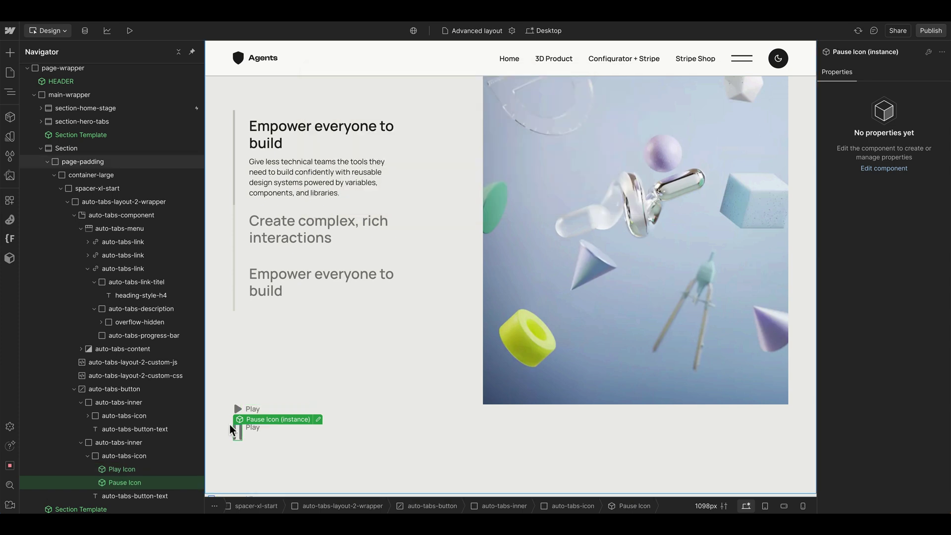
click(130, 469)
key(Delete)
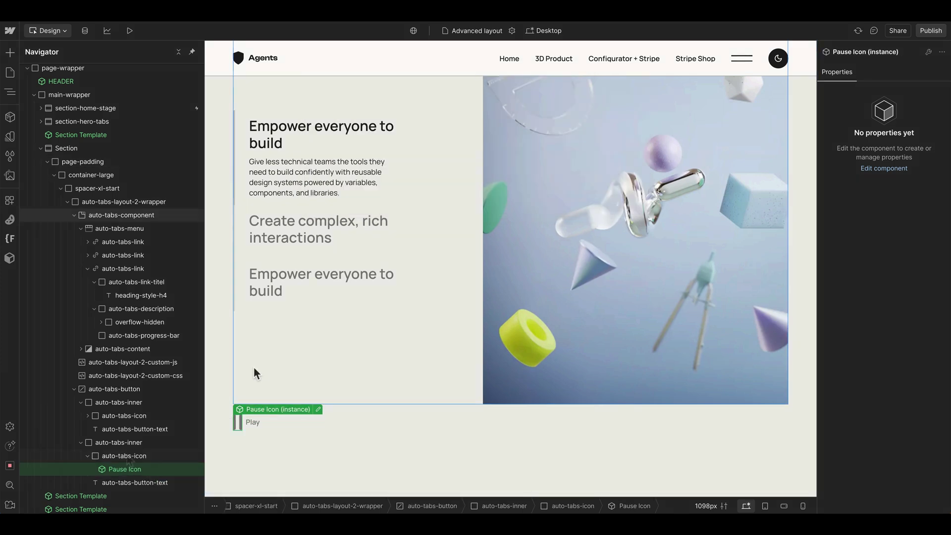
click(126, 457)
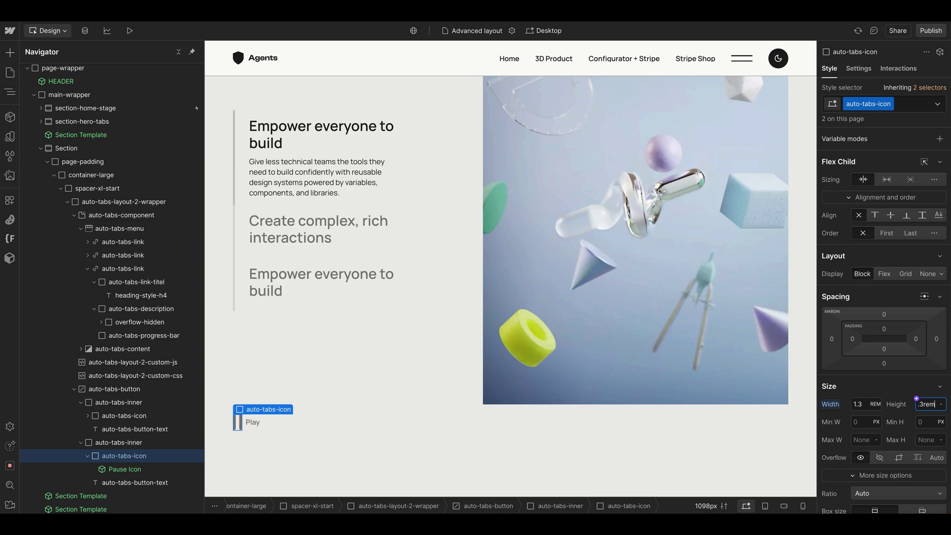
Move the button above the custom JS embed in the Navigator
click(156, 443)
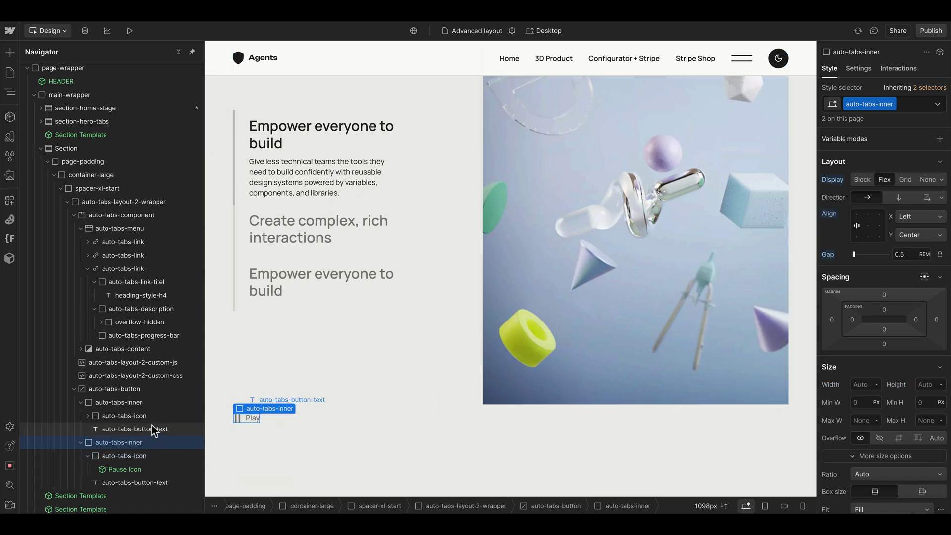
click(152, 427)
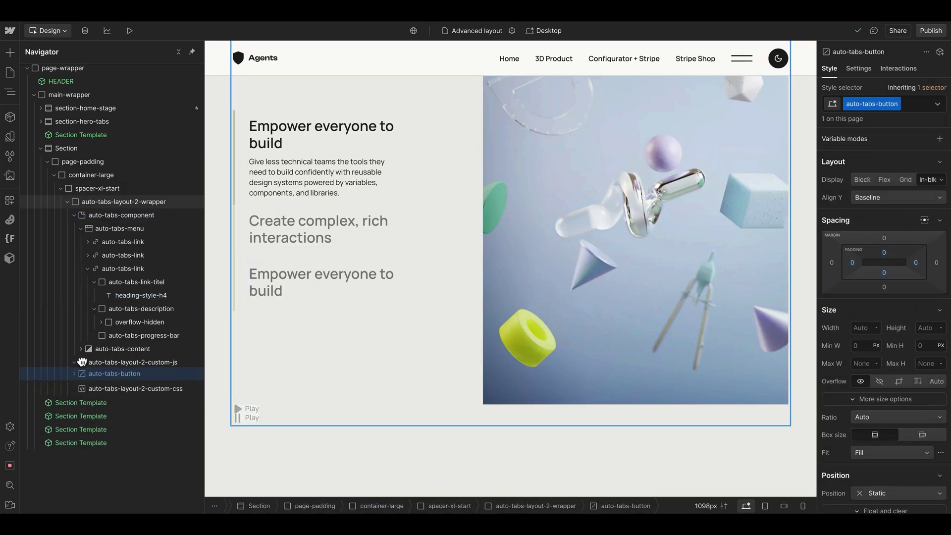
drag(81, 362, 84, 363)
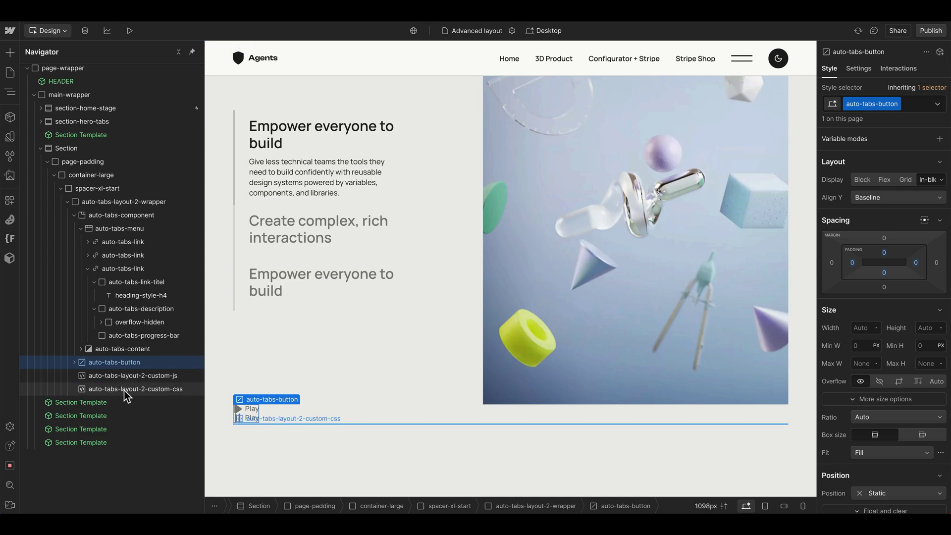
Copy data-auto-tabs-button from the custom JS embed and add it to auto-tabs-button with value play
double_click(130, 380)
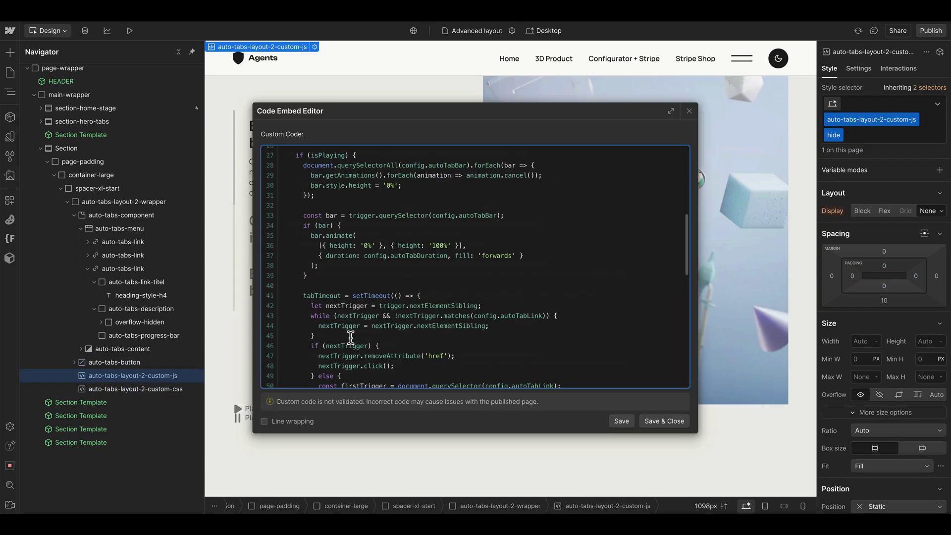
scroll(351, 338, up, 5)
drag(331, 231, 411, 232)
key(ctrl+c)
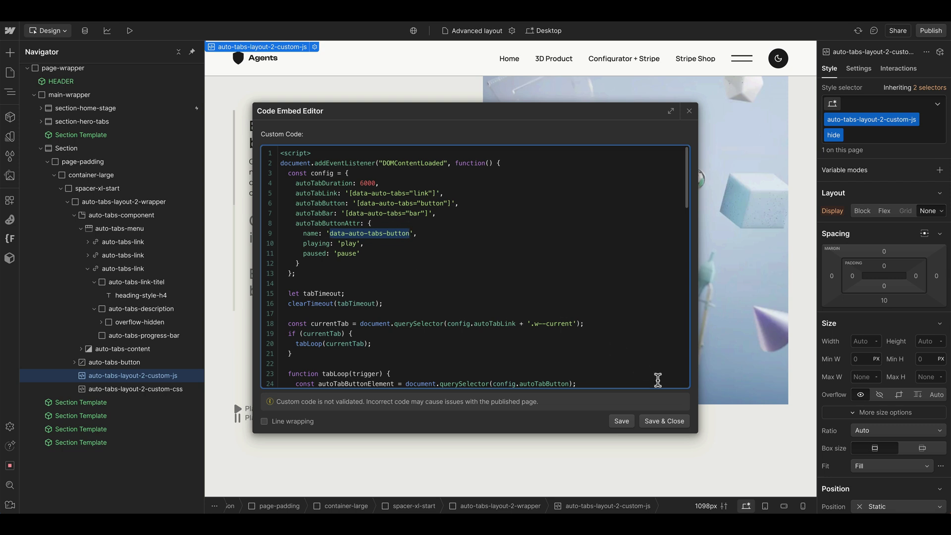
click(665, 421)
click(143, 364)
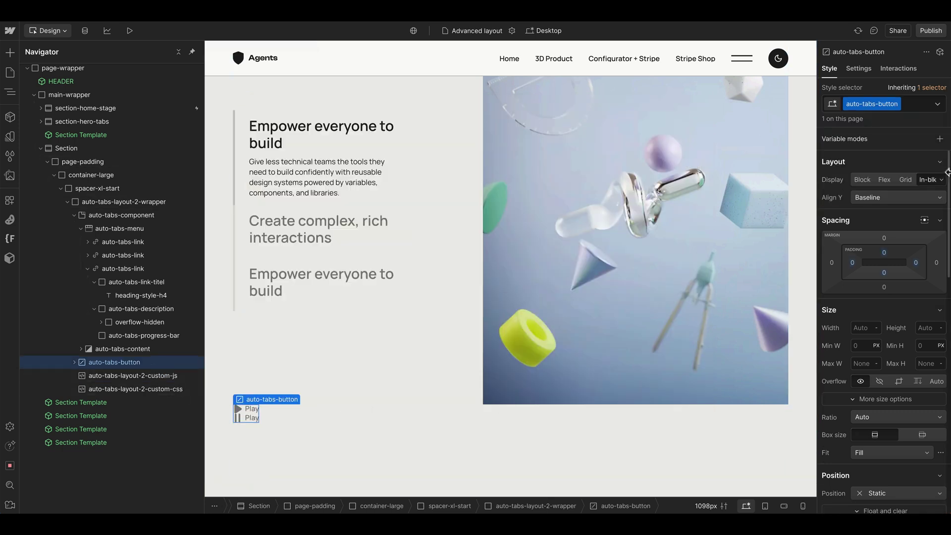
click(859, 69)
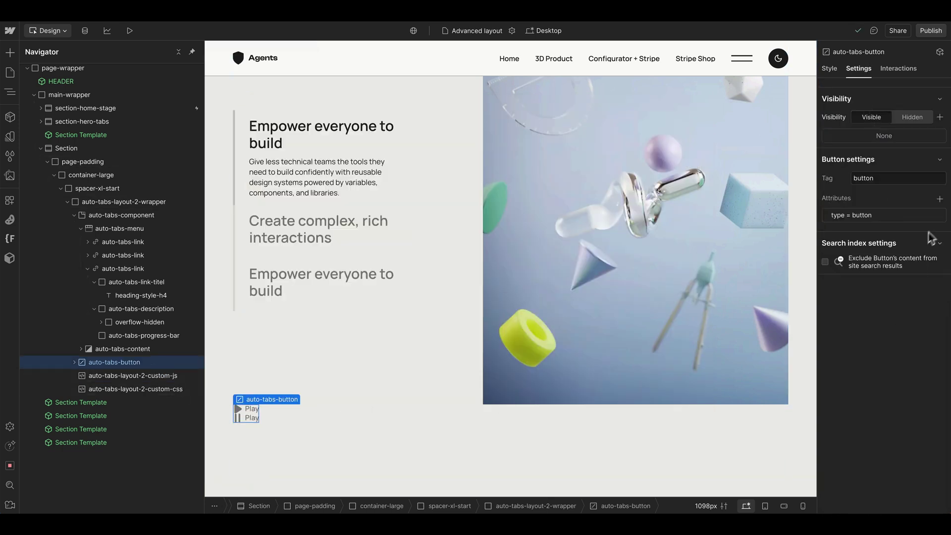
click(940, 200)
key(ctrl+v)
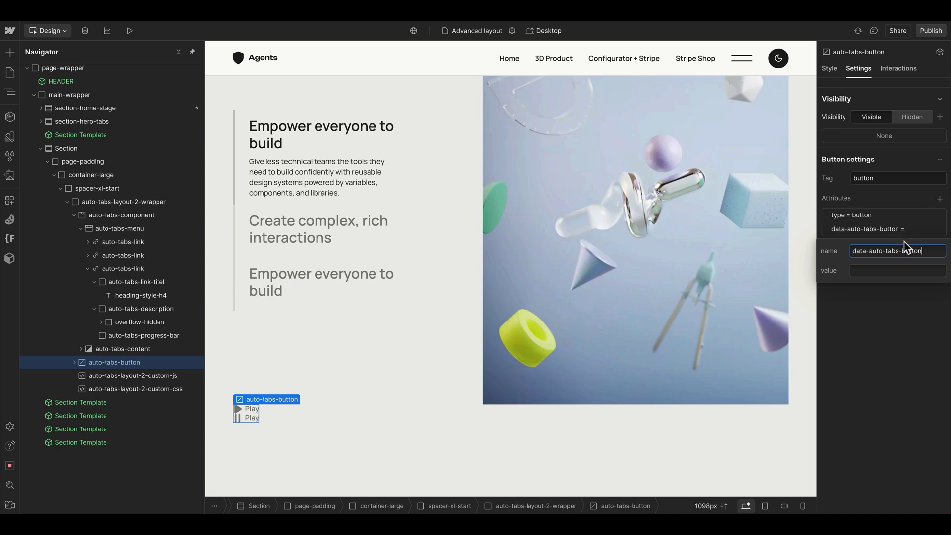
click(890, 274)
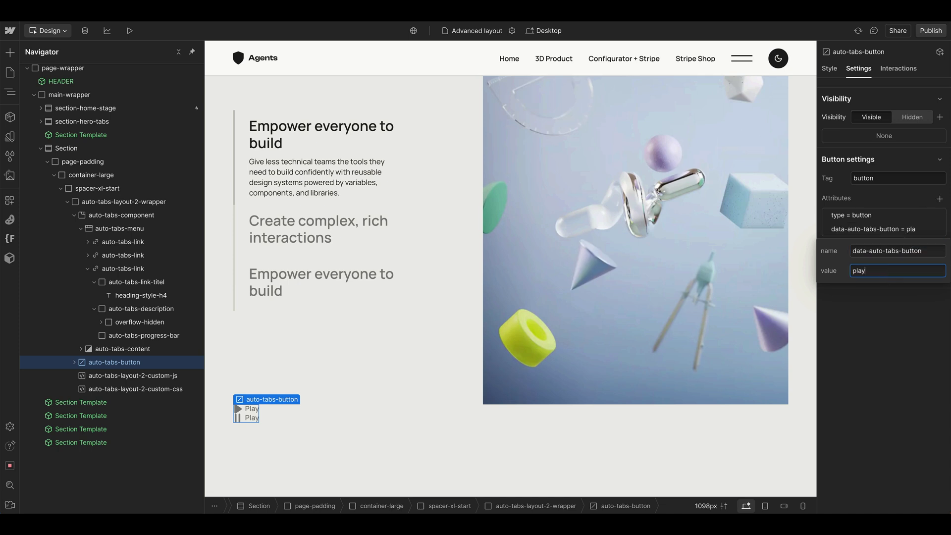
key(Return)
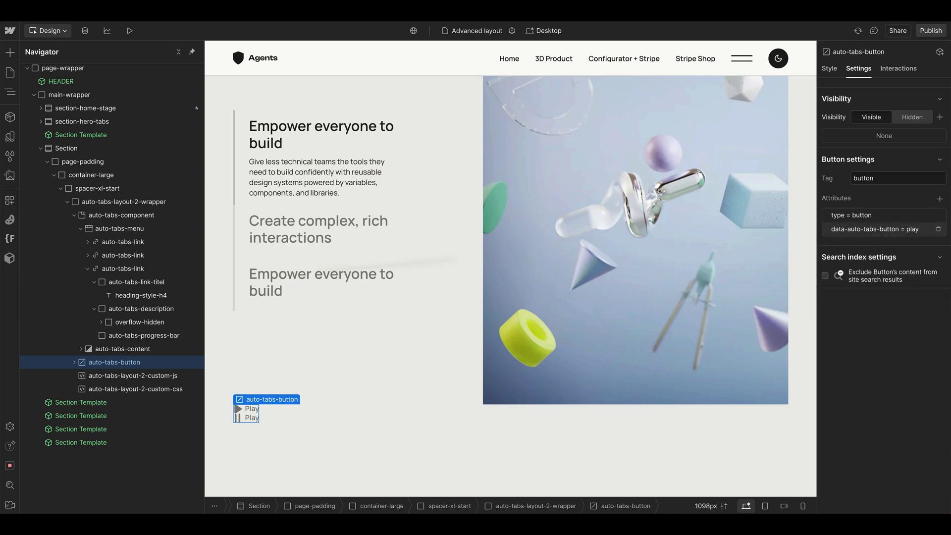
Copy data-auto-tabs from the script and add it to auto-tabs-button with value button
double_click(144, 377)
scroll(399, 262, up, 15)
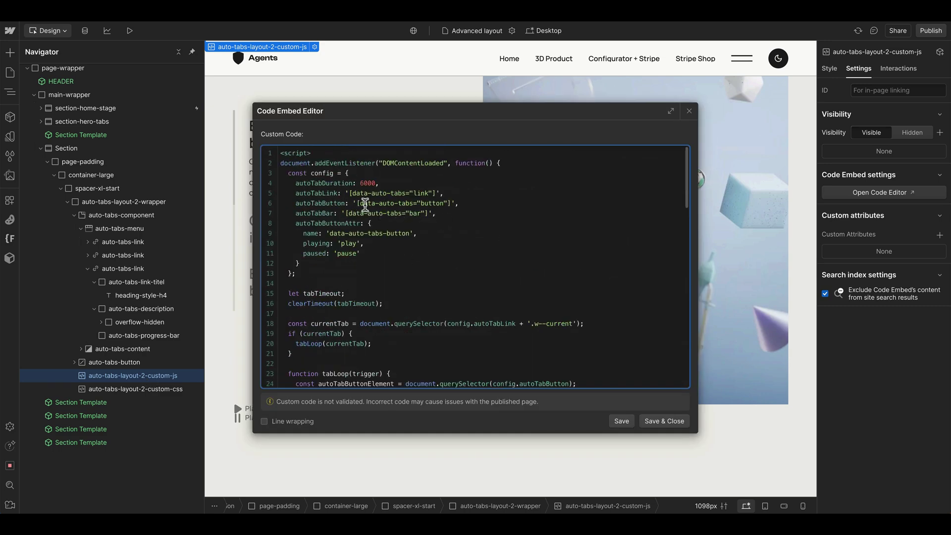
drag(414, 201, 360, 203)
key(ctrl+c)
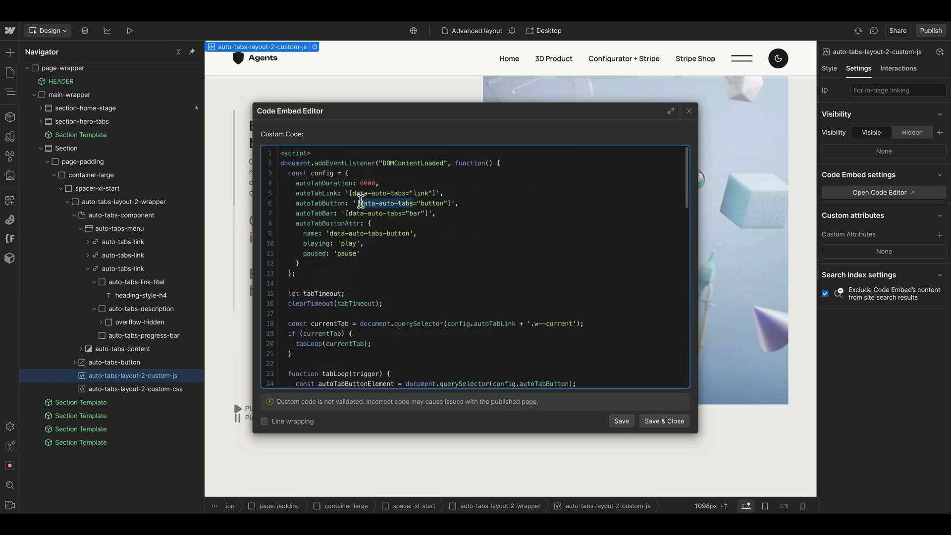
click(665, 421)
click(126, 360)
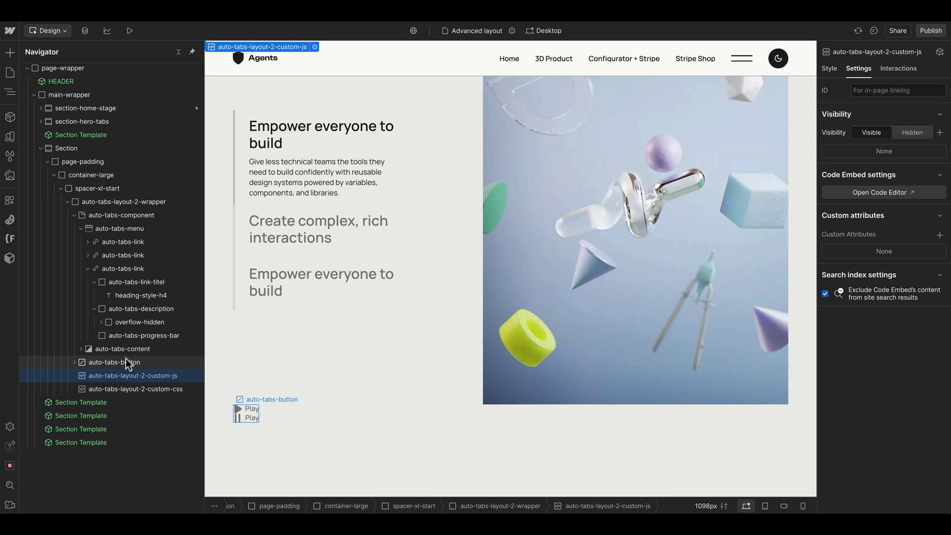
click(940, 198)
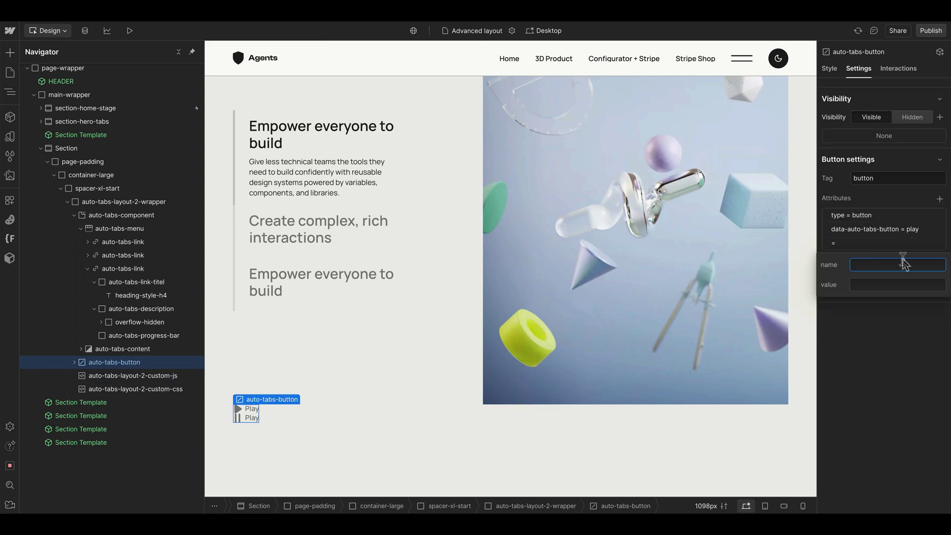
key(ctrl+v)
click(900, 286)
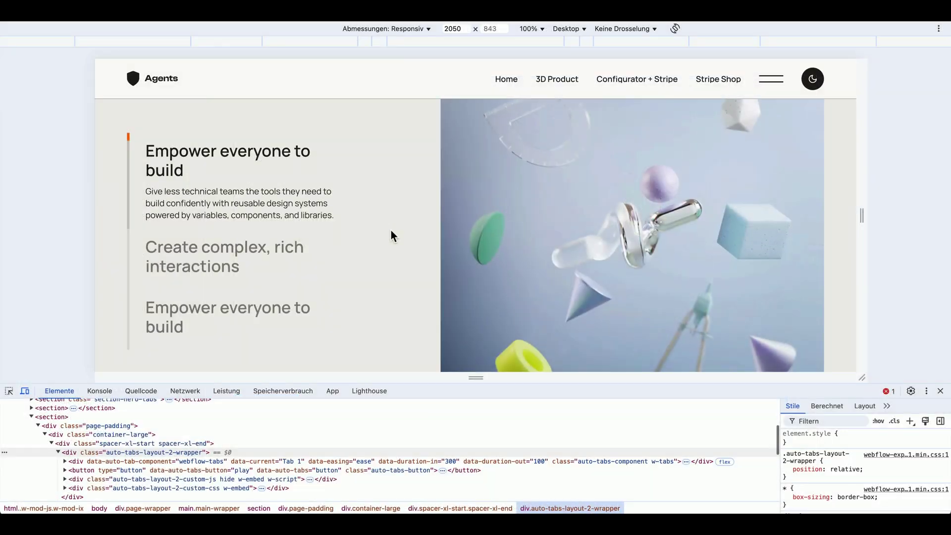
scroll(347, 238, down, 3)
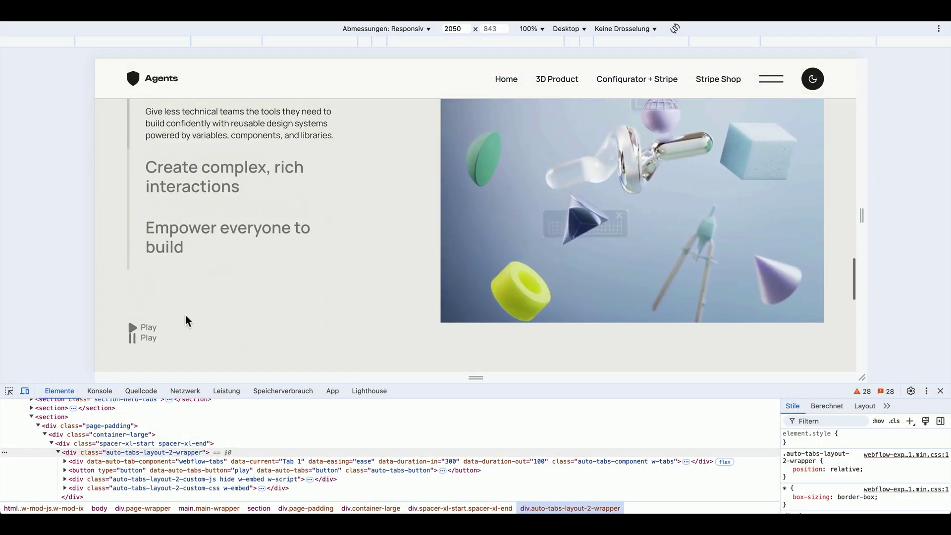
Toggle the play/pause button in the preview, watching data-auto-tabs-button switch between play and pause in DevTools
click(141, 363)
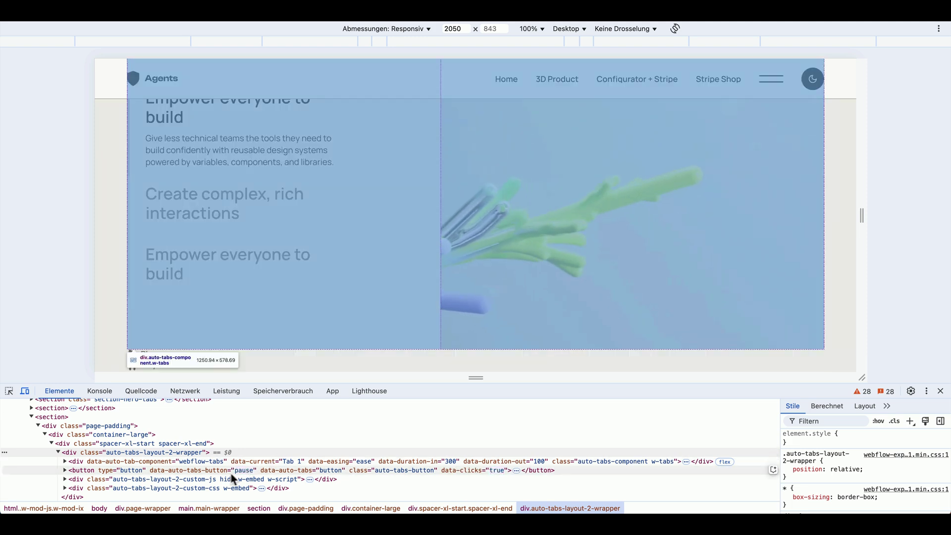
click(210, 472)
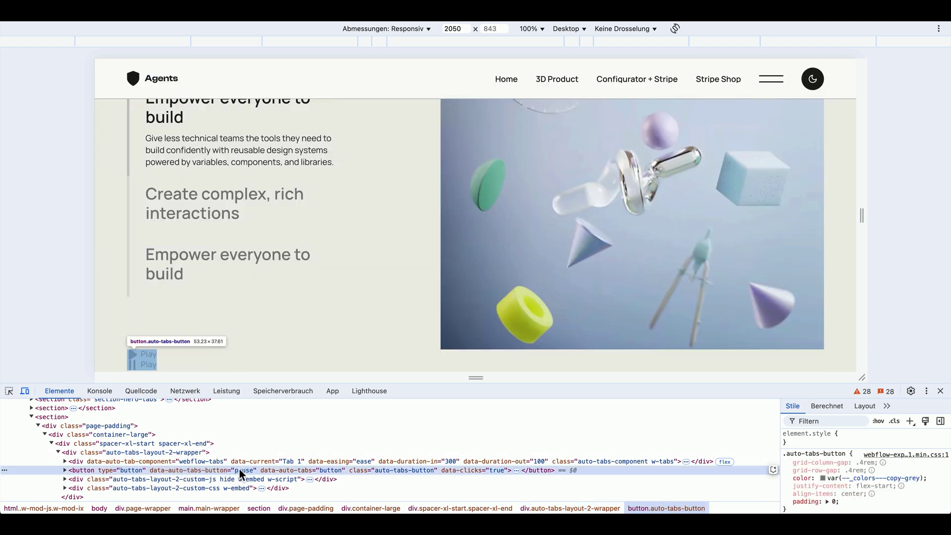
click(143, 363)
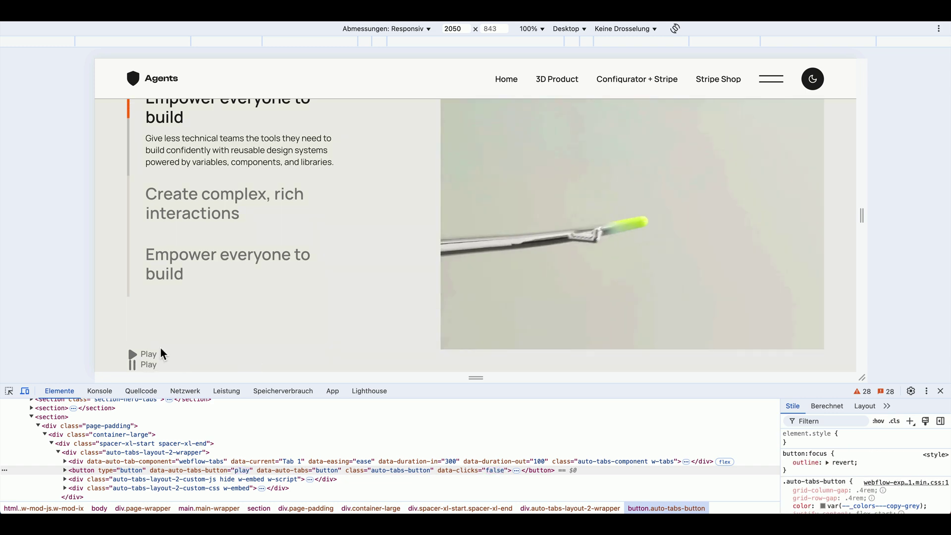
scroll(168, 350, up, 1)
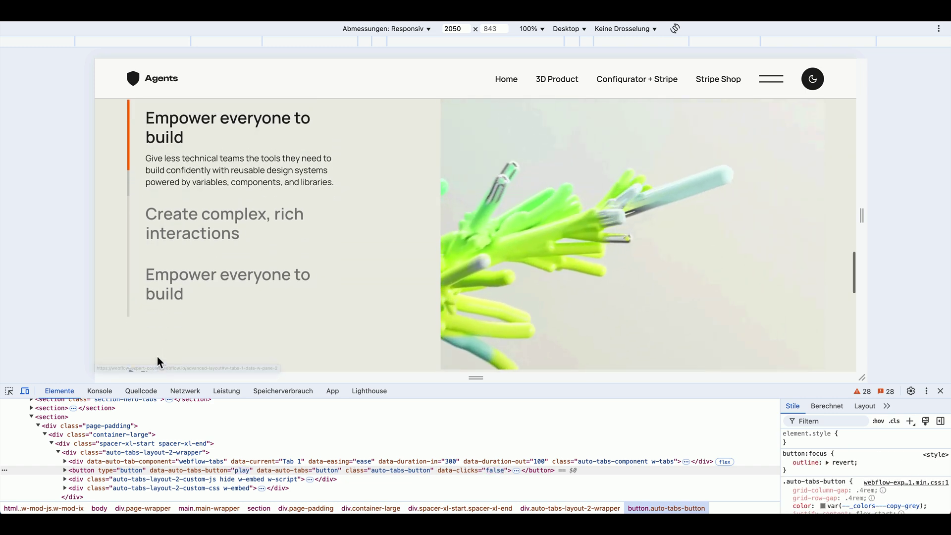
scroll(156, 356, down, 1)
click(145, 359)
scroll(163, 345, up, 1)
scroll(162, 343, down, 1)
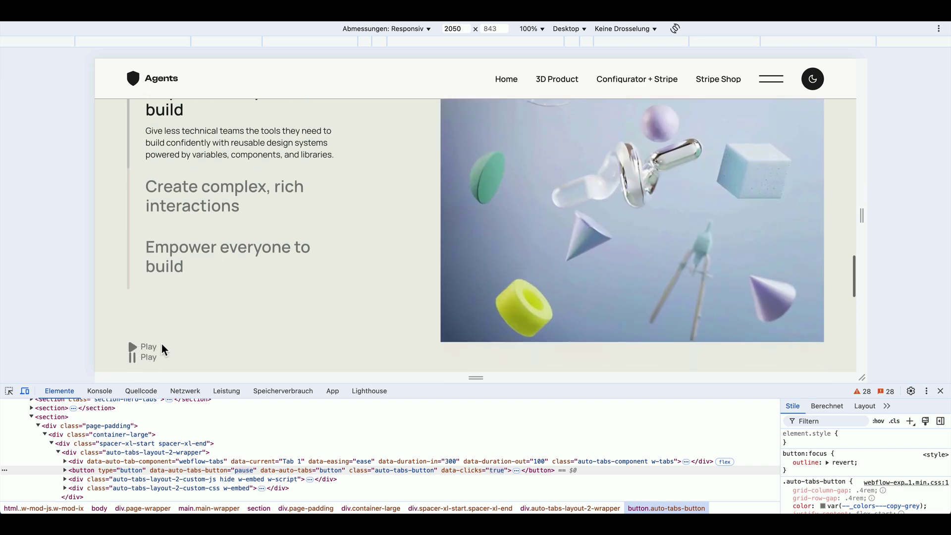
scroll(181, 347, up, 1)
scroll(183, 351, down, 1)
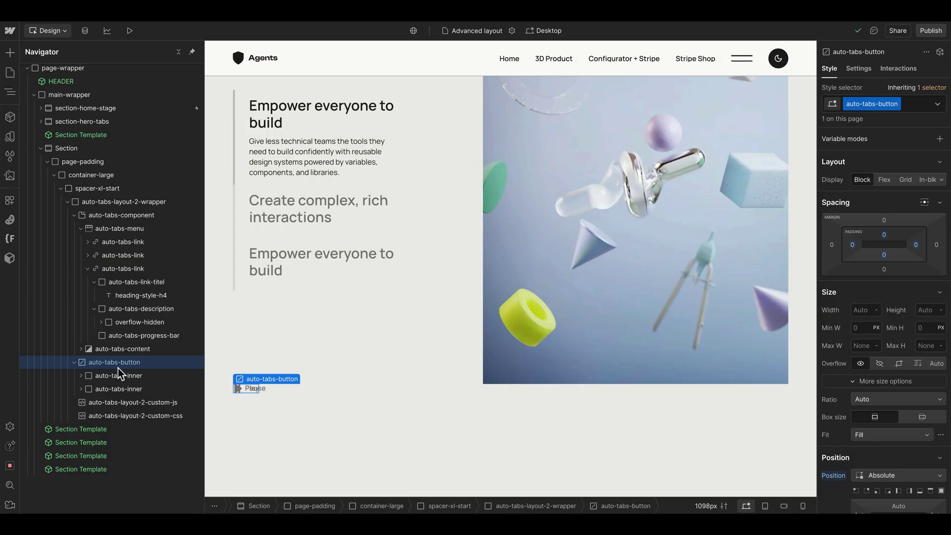
Add a data-auto-tabs-button = play-icon attribute to the first auto-tabs-inner
click(113, 376)
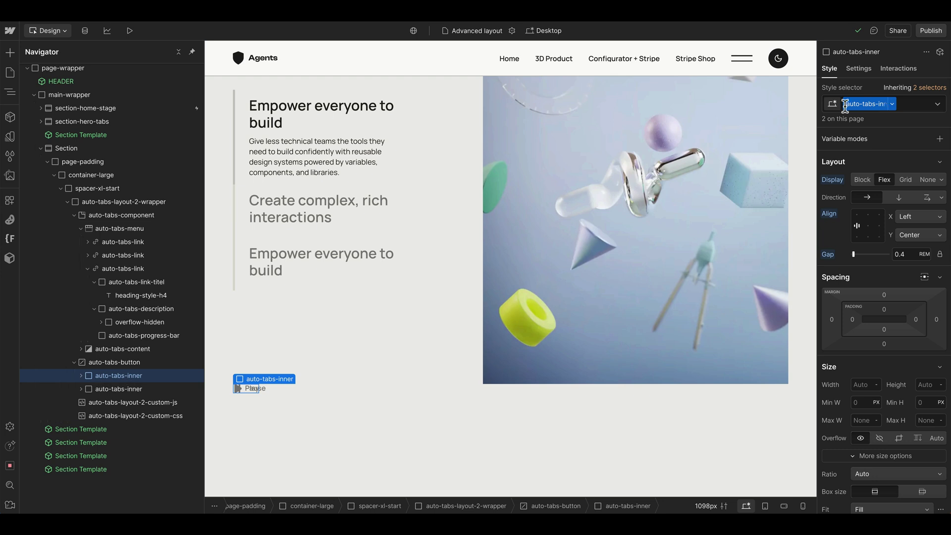
click(859, 69)
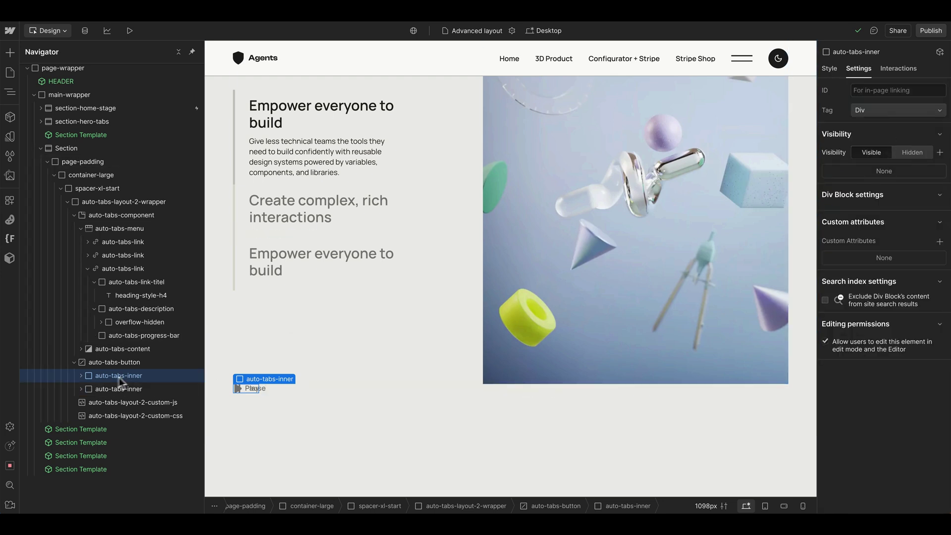
click(940, 241)
text(data-auto-tabs-button)
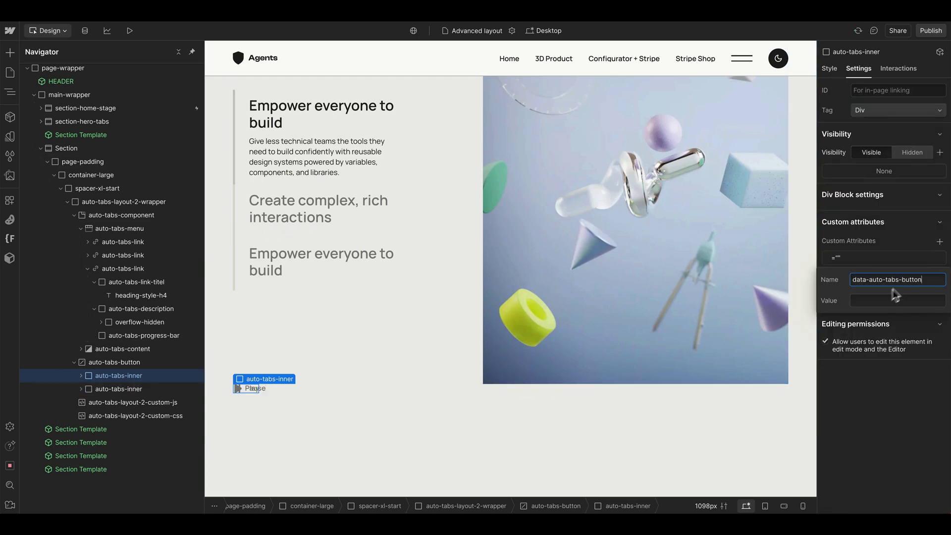
click(881, 301)
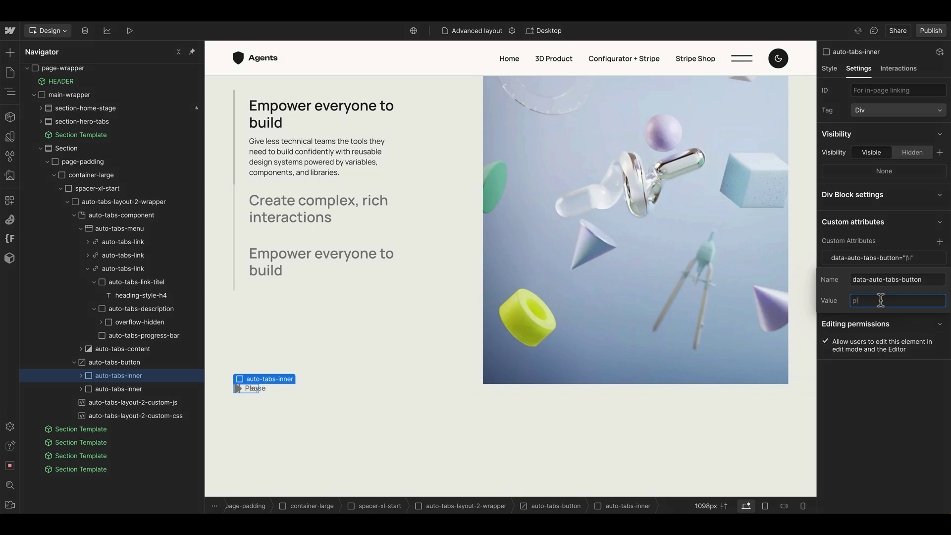
Give the second auto-tabs-inner data-auto-tabs-button = pause-icon and open the custom CSS embed
click(119, 389)
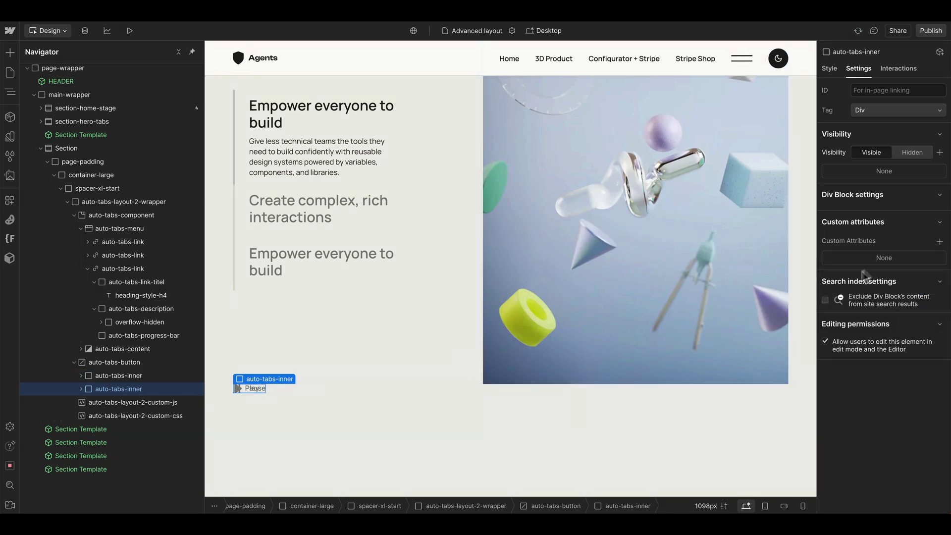
click(940, 241)
text(data-auto-tabs-button)
key(Tab)
text(pause-)
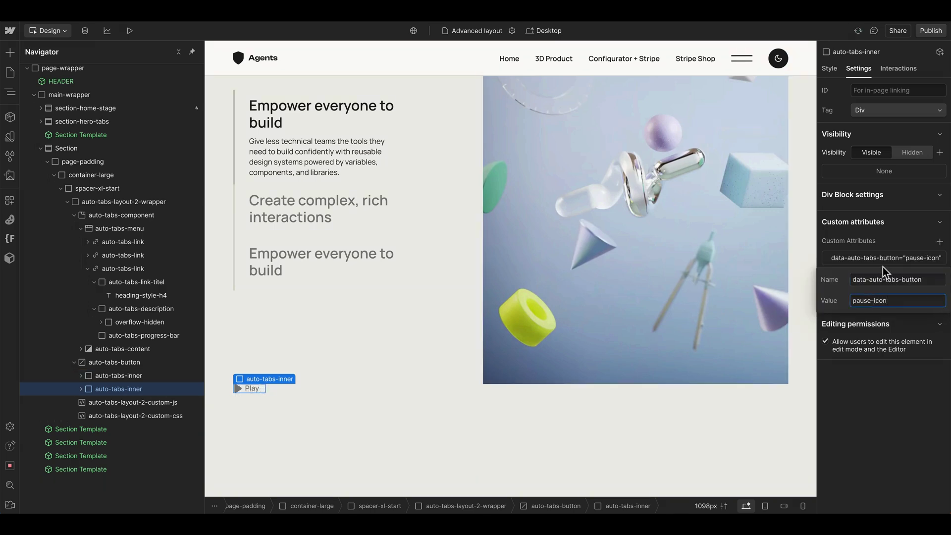
key(Return)
double_click(160, 417)
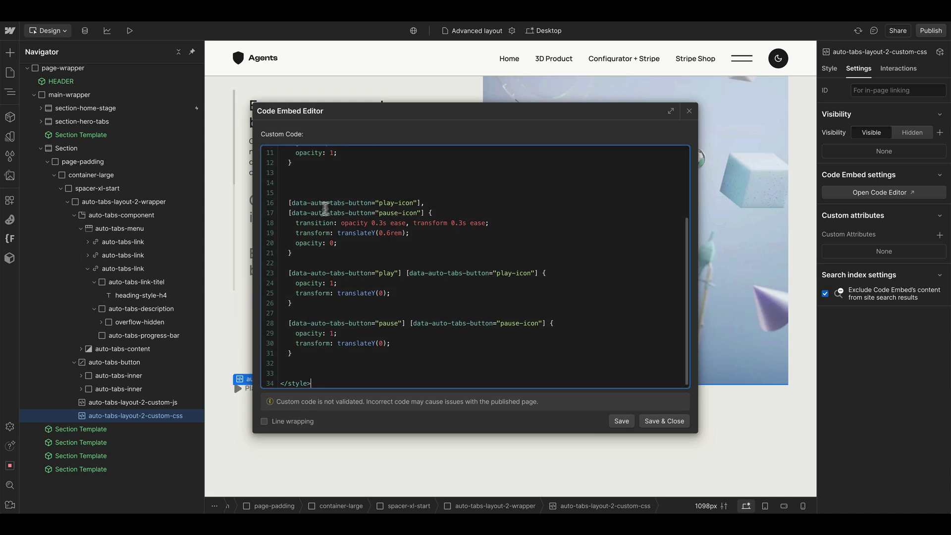
drag(370, 203, 440, 201)
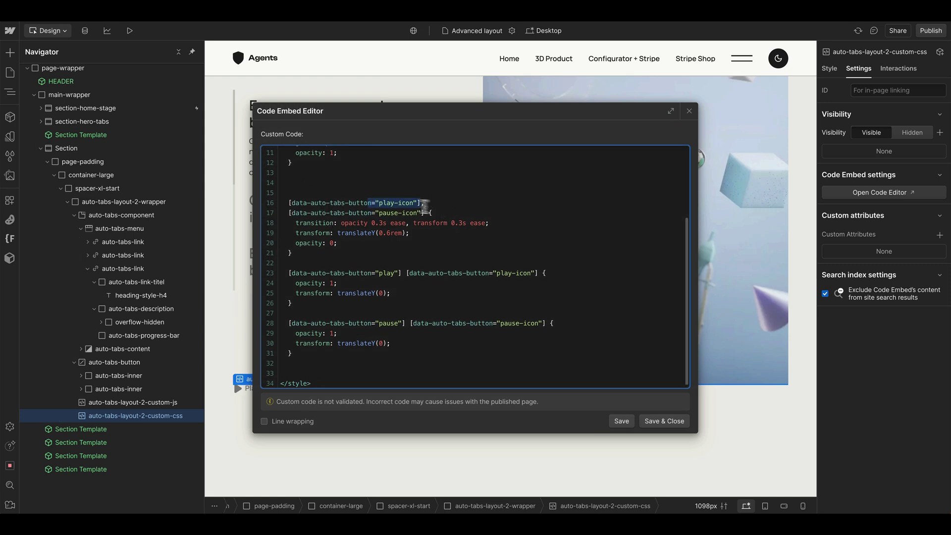
drag(369, 212, 427, 211)
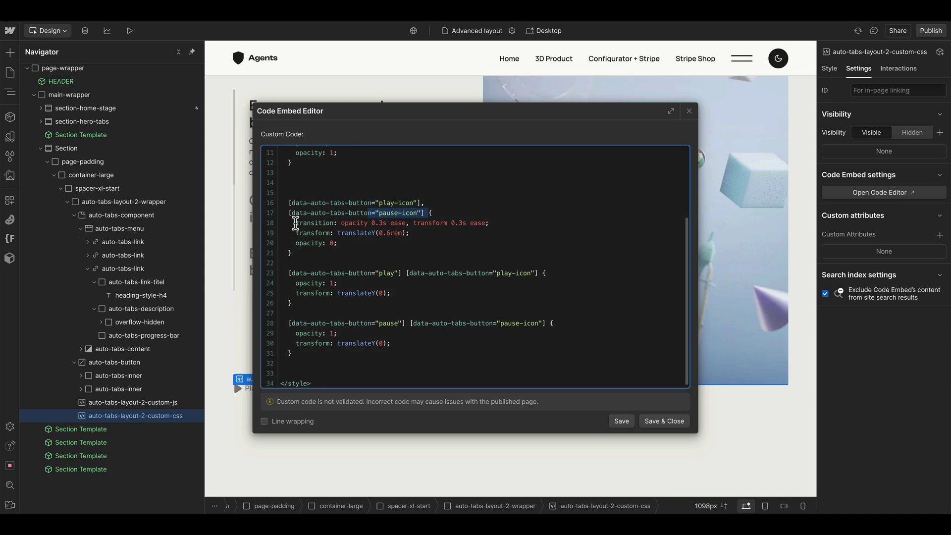
drag(295, 223, 359, 222)
double_click(353, 222)
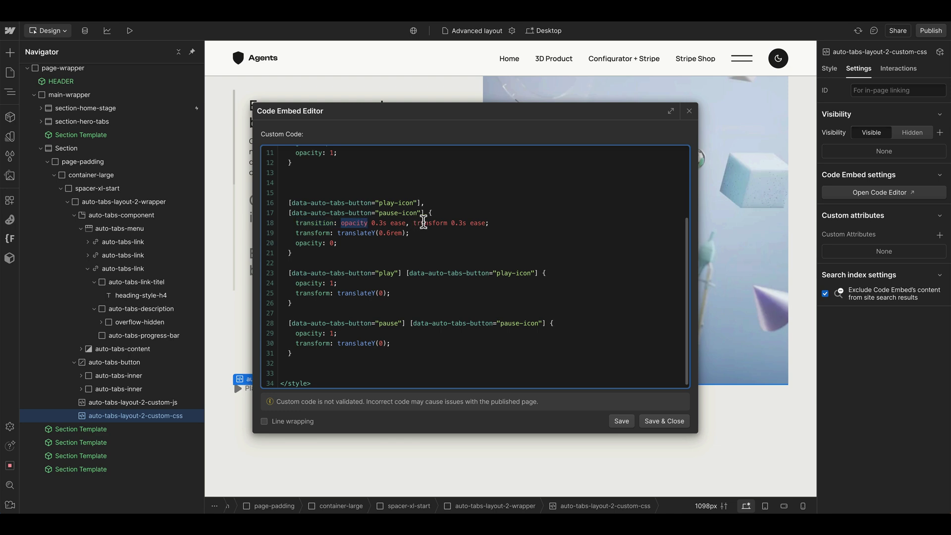
double_click(424, 221)
scroll(420, 222, up, 1)
click(330, 233)
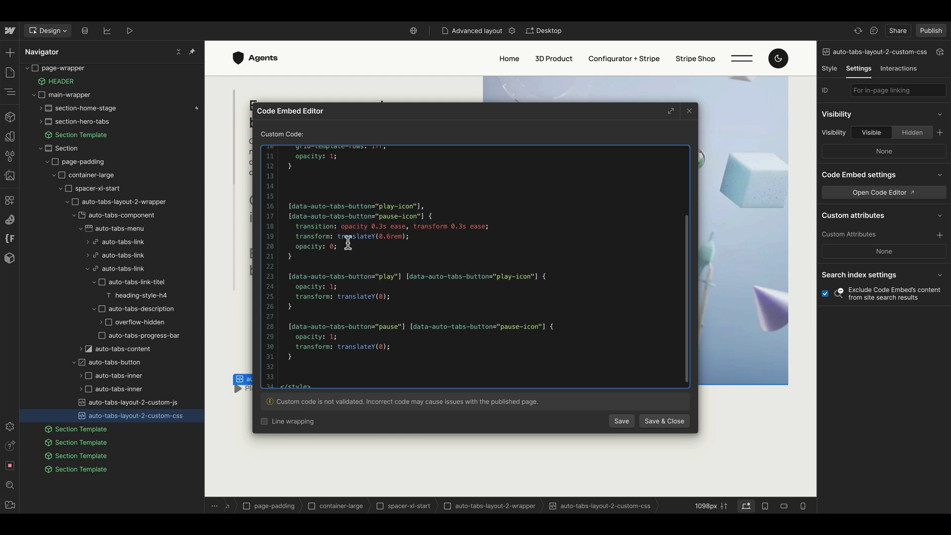
drag(296, 246, 404, 237)
click(395, 236)
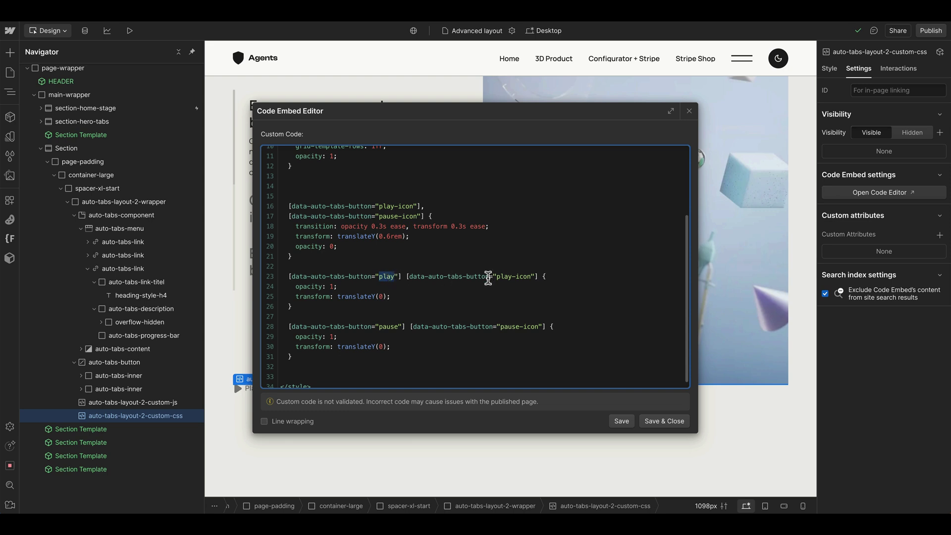
Review the play-icon translateY(0) reset and the pause-icon opacity and transform rules in the CSS embed
drag(496, 276, 530, 277)
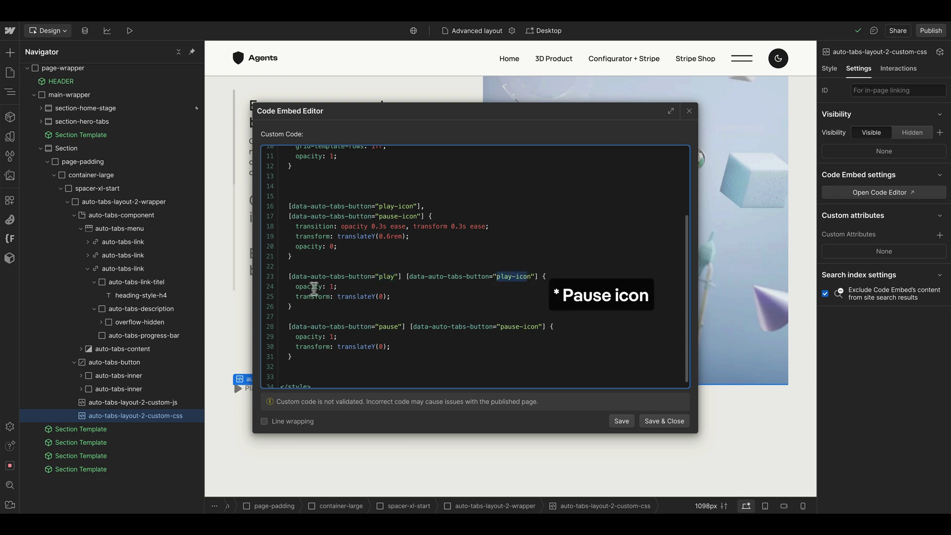
drag(336, 296, 391, 297)
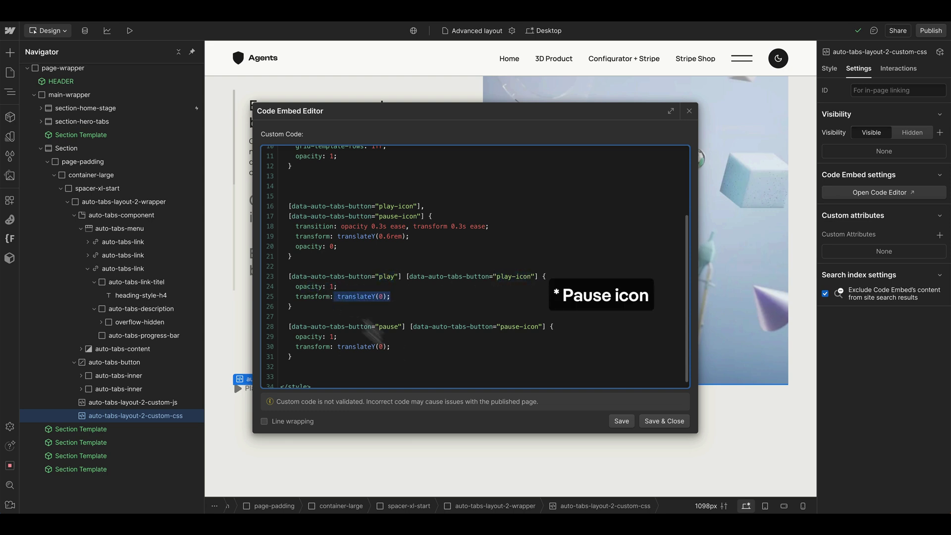
drag(391, 346, 283, 337)
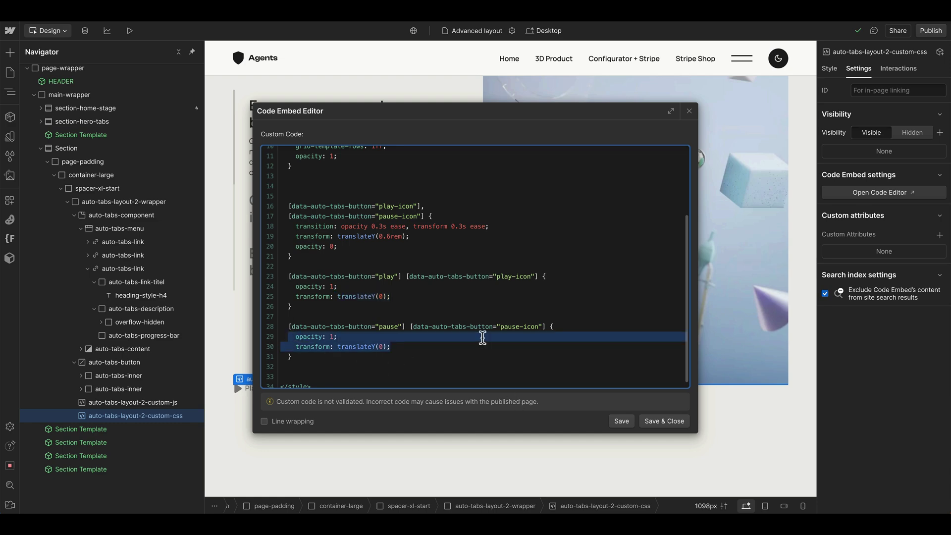
scroll(483, 338, down, 1)
Save the custom CSS and set the autoplay toggle button's position to Absolute
click(664, 422)
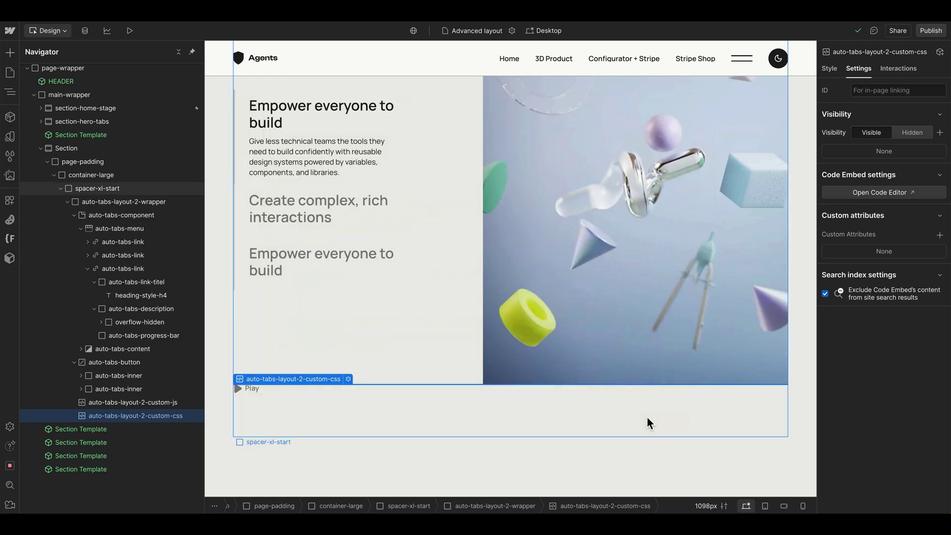
click(270, 385)
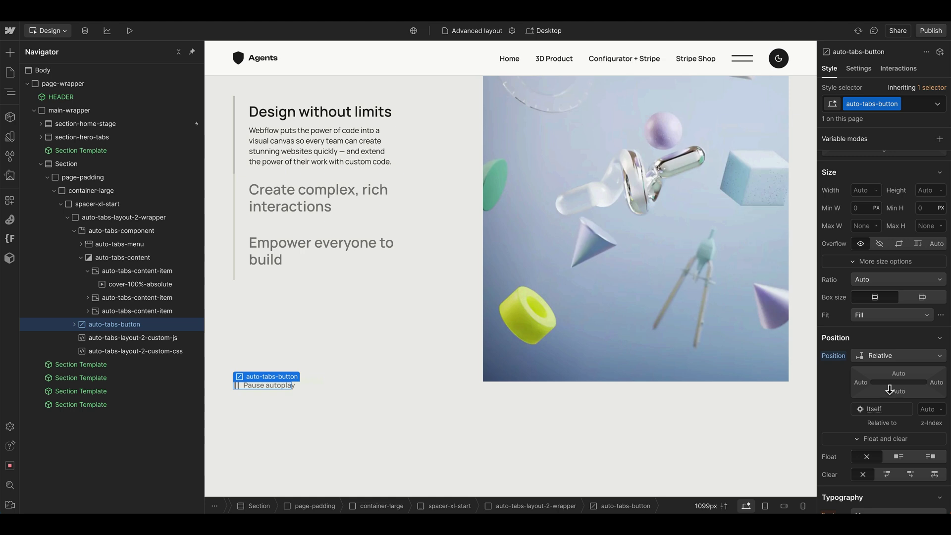
click(898, 355)
click(894, 368)
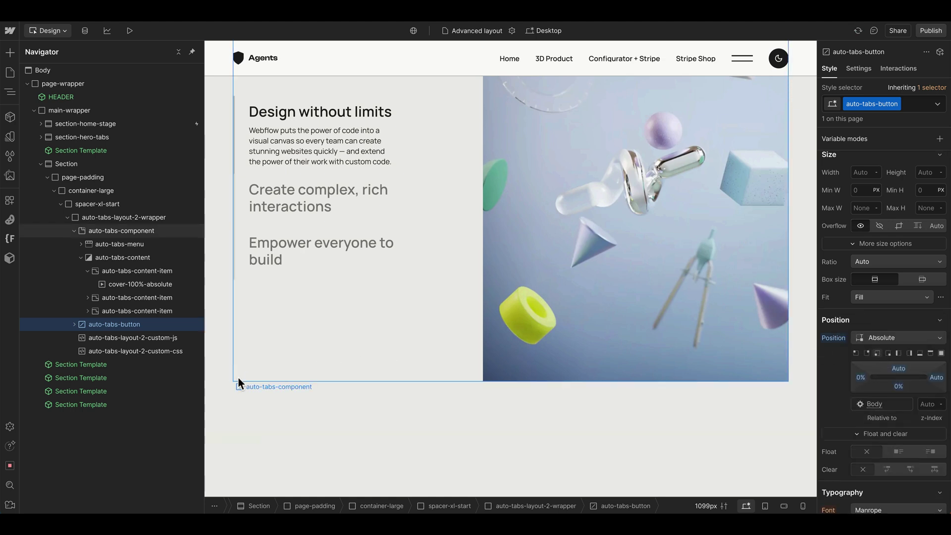
Set the auto-tabs-layout-2-wrapper position to Relative
scroll(237, 379, up, 1)
click(127, 219)
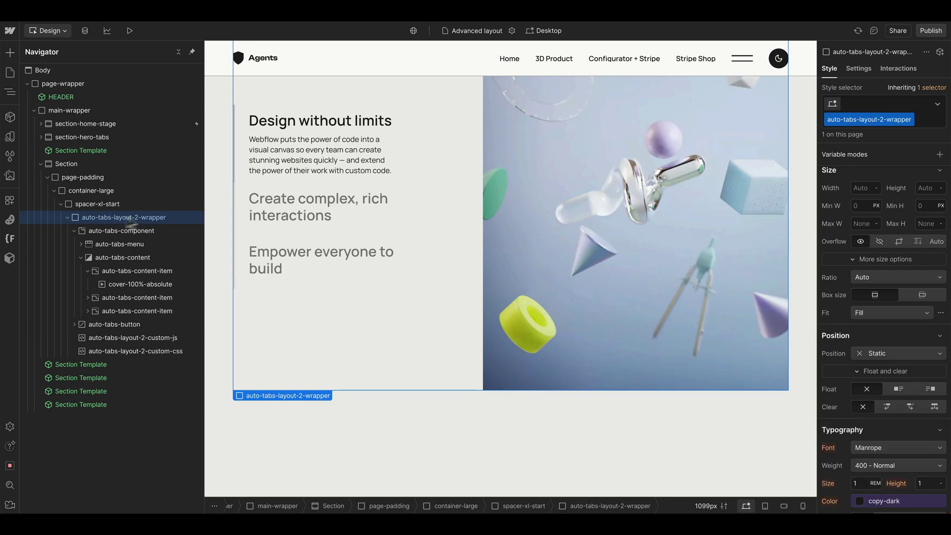
click(875, 356)
click(877, 365)
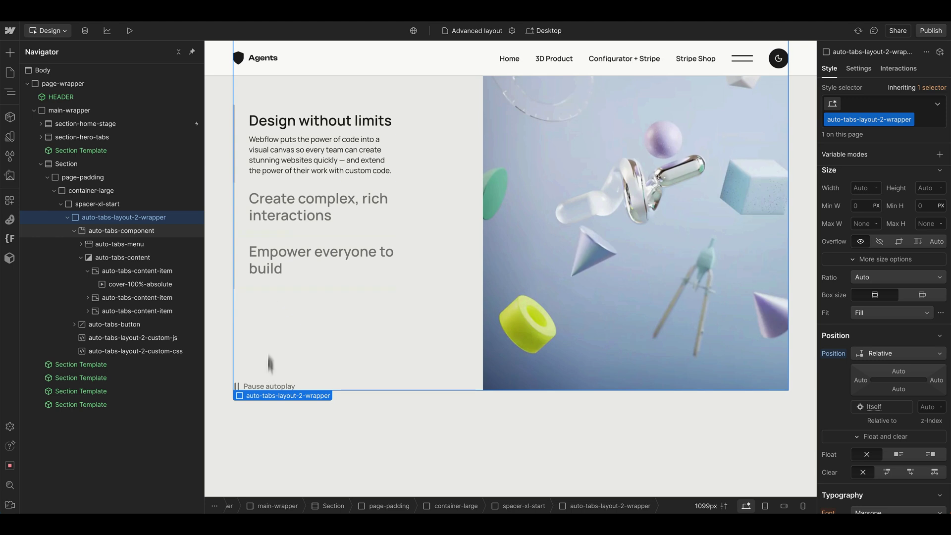
Give auto-tabs-menu the medium (4.5rem) spacing variable as its top margin
click(122, 245)
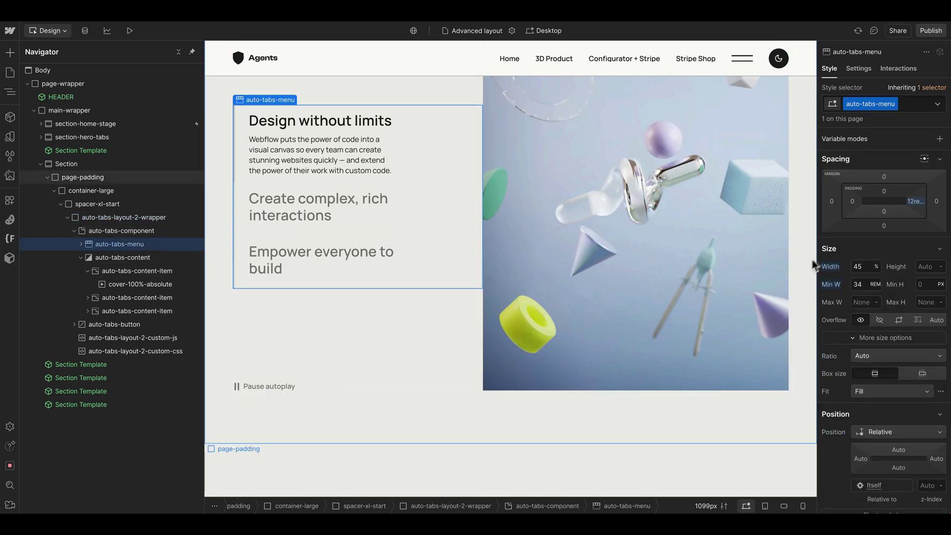
click(885, 178)
click(918, 192)
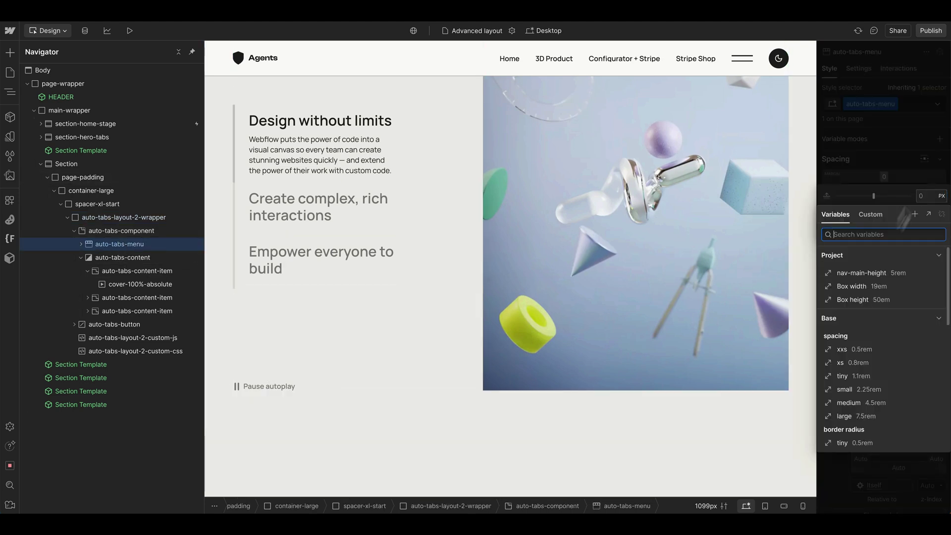
click(877, 391)
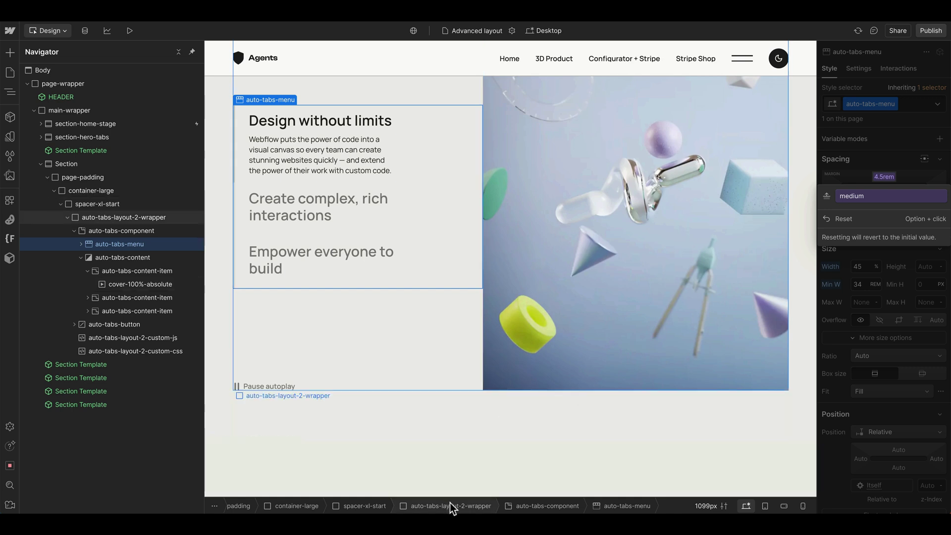
drag(445, 513, 442, 358)
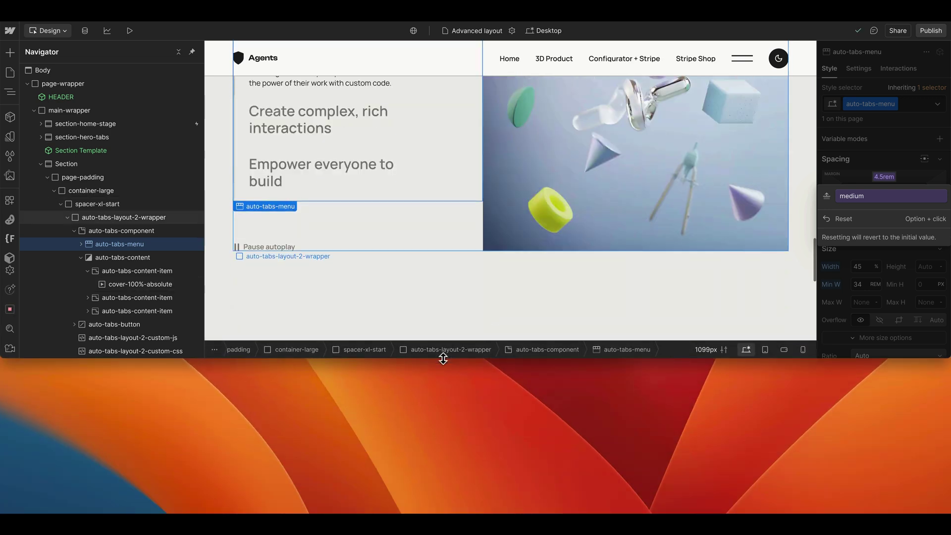
click(399, 322)
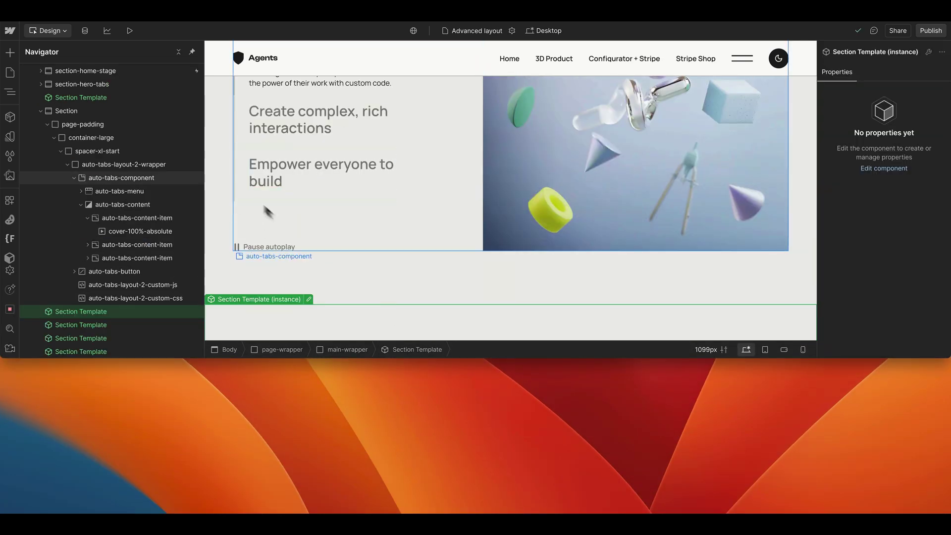
scroll(406, 269, up, 5)
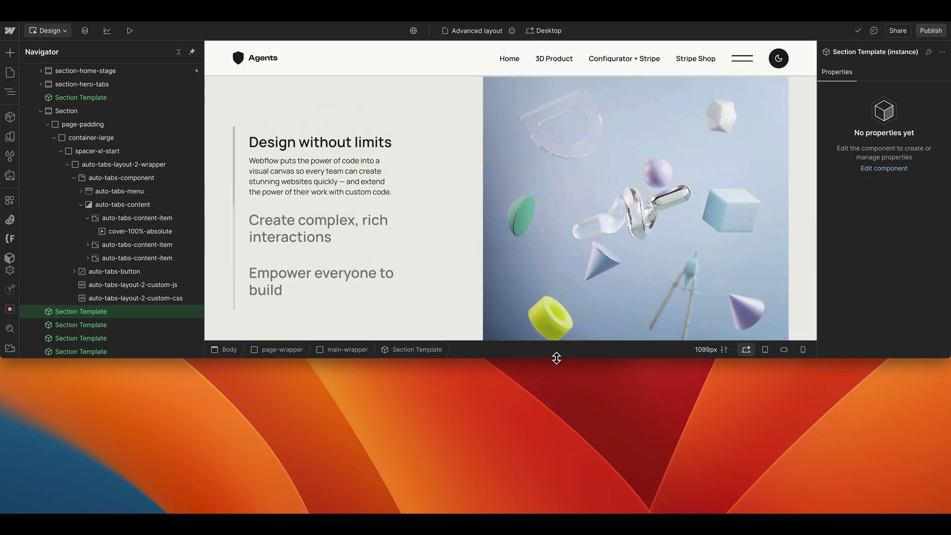
drag(556, 357, 555, 513)
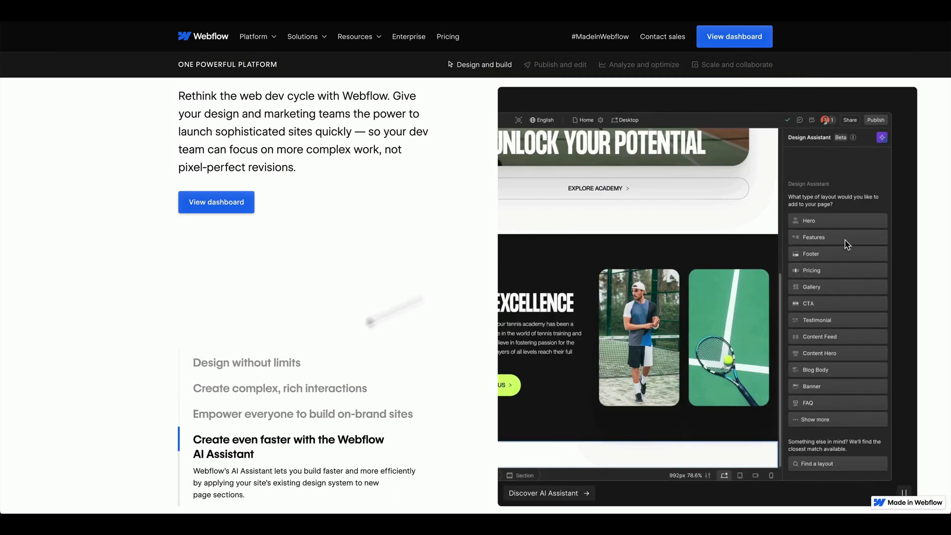
click(219, 364)
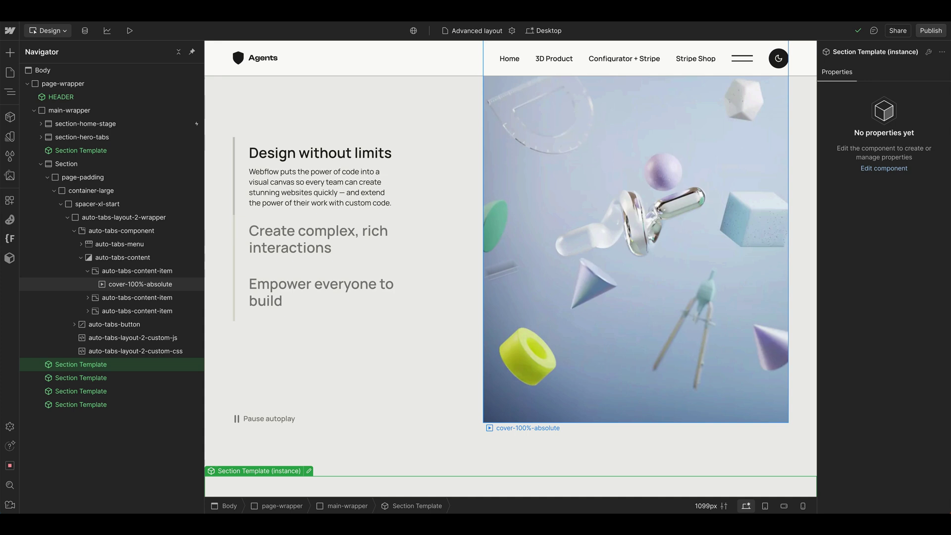
Wrap the first tab's cover-100%-absolute image in a Div Block classed auto-tabs-content-inner
click(140, 284)
scroll(580, 245, up, 2)
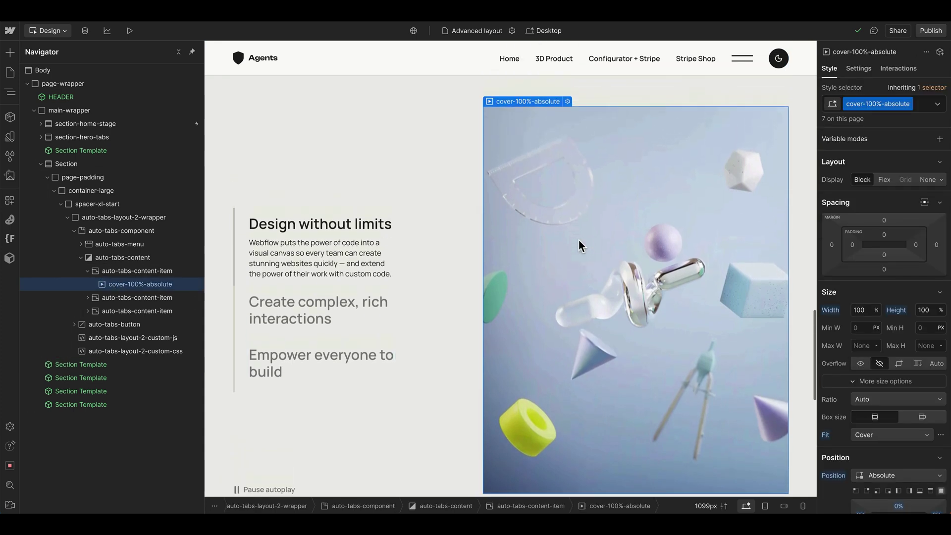
click(127, 272)
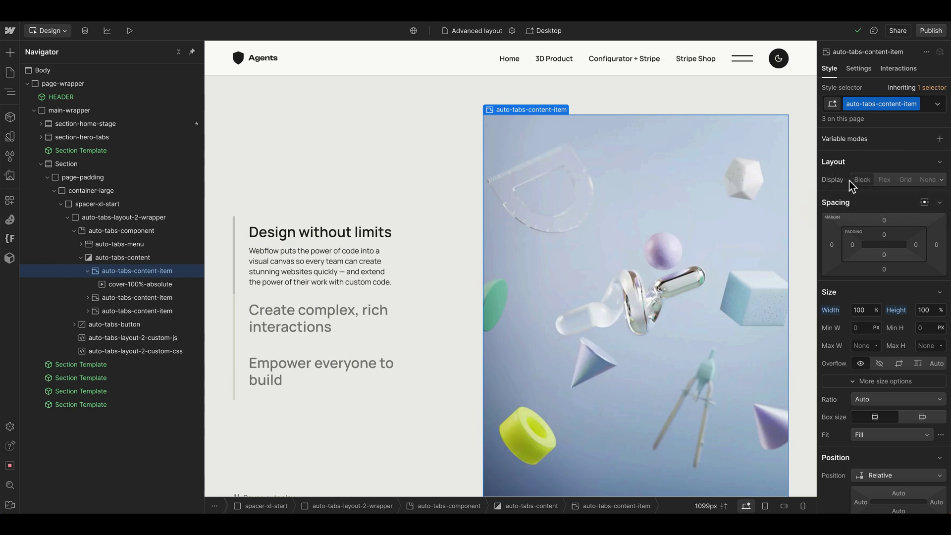
mouse_move(891, 182)
scroll(588, 244, down, 1)
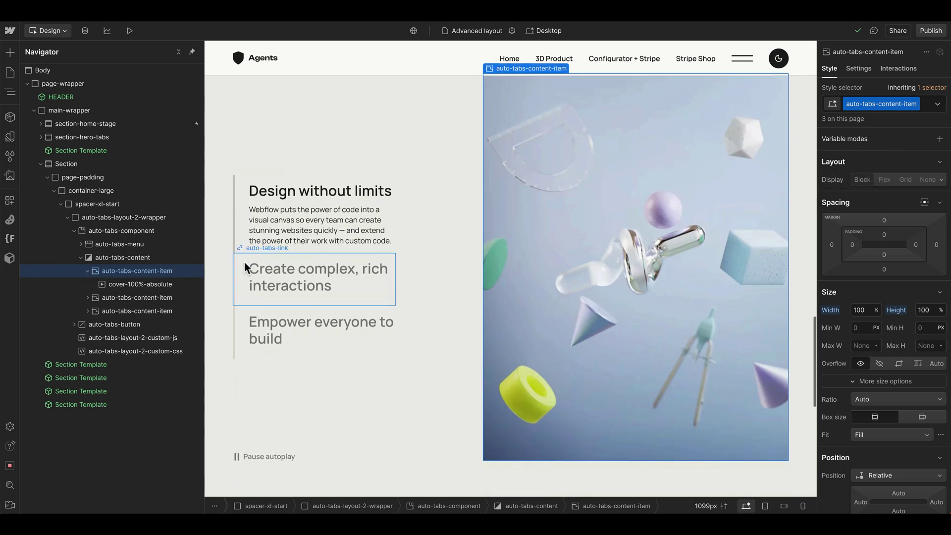
click(163, 284)
key(super+alt+g)
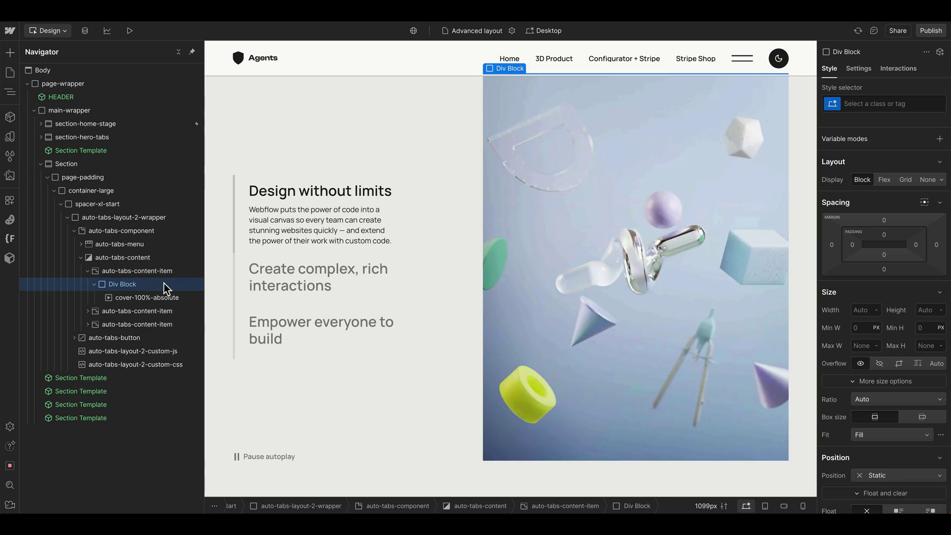
key(super+Return)
text(auto-tabs-content-inner)
key(Return)
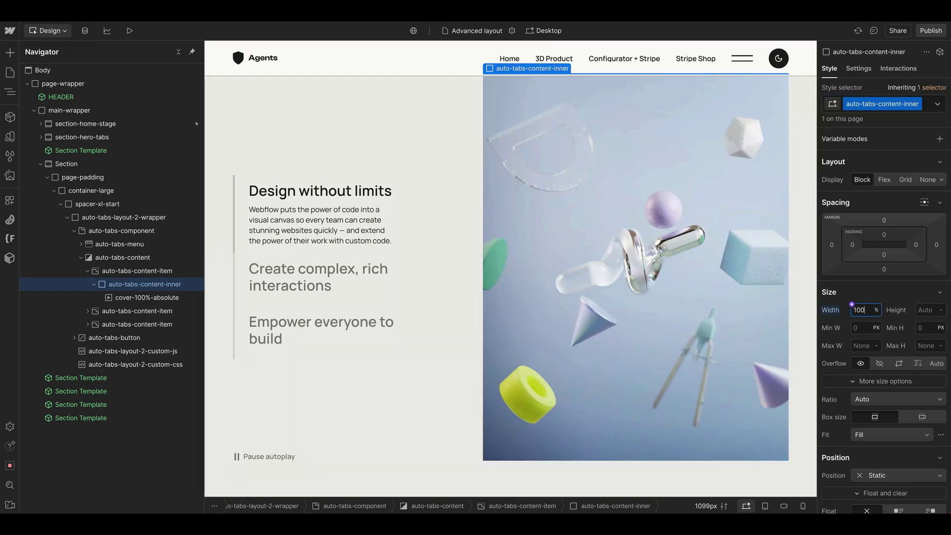
Set auto-tabs-content-inner's width and height to 100%
click(857, 310)
text(100)
click(923, 311)
text(100%)
key(Return)
Make the inner block a centred flex container with 5rem padding on all sides
click(884, 179)
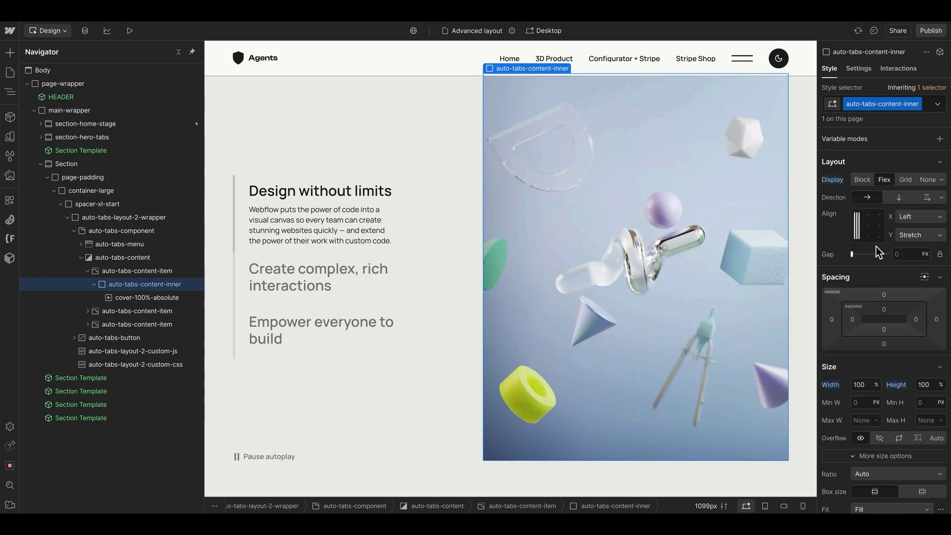
click(868, 226)
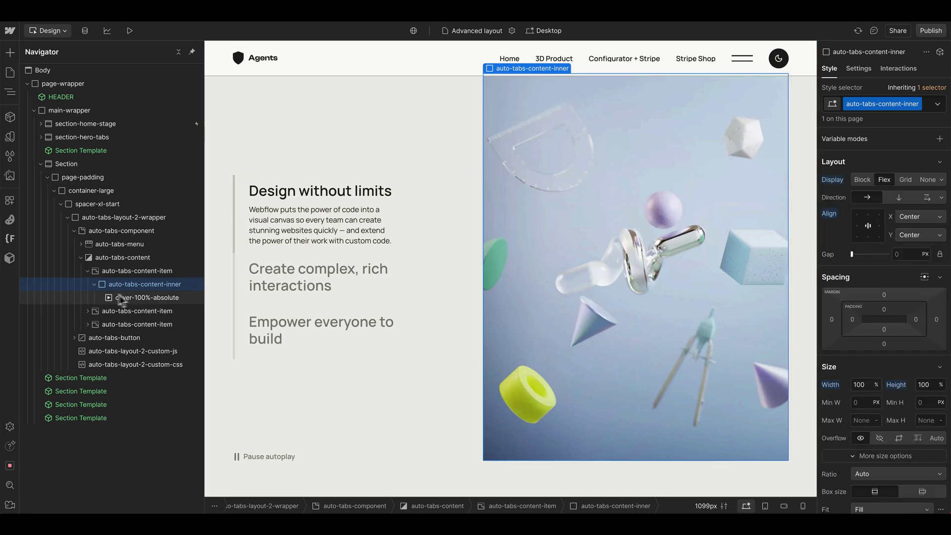
scroll(885, 259, down, 2)
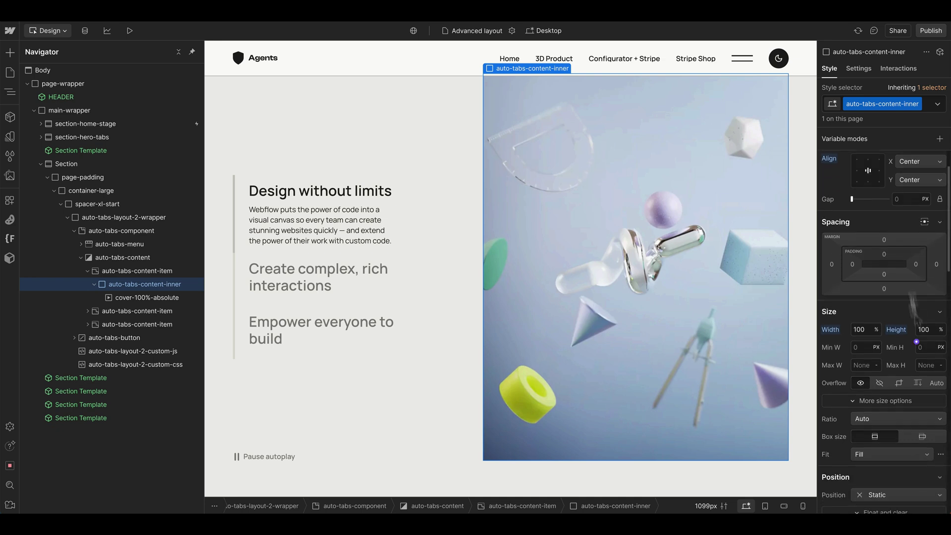
click(885, 256)
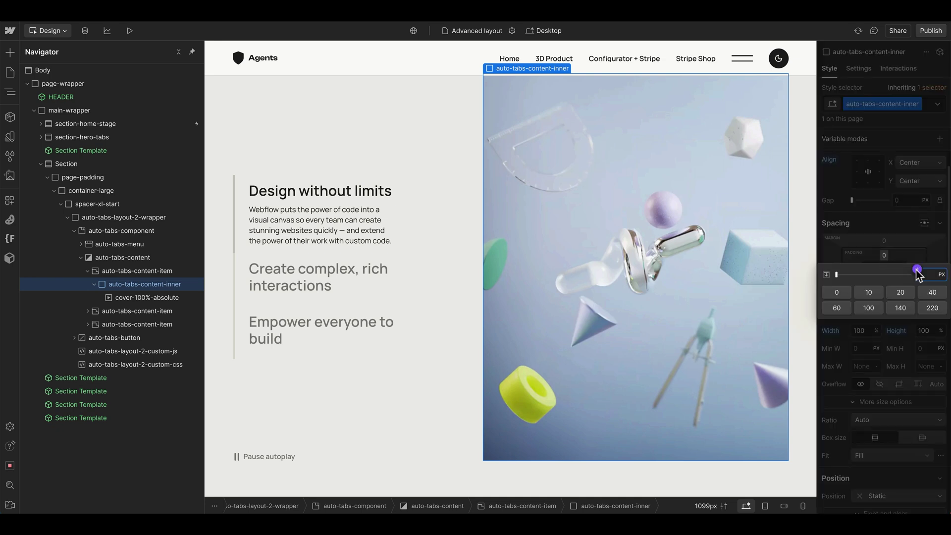
click(885, 255)
click(886, 256)
text(5rem)
key(Return)
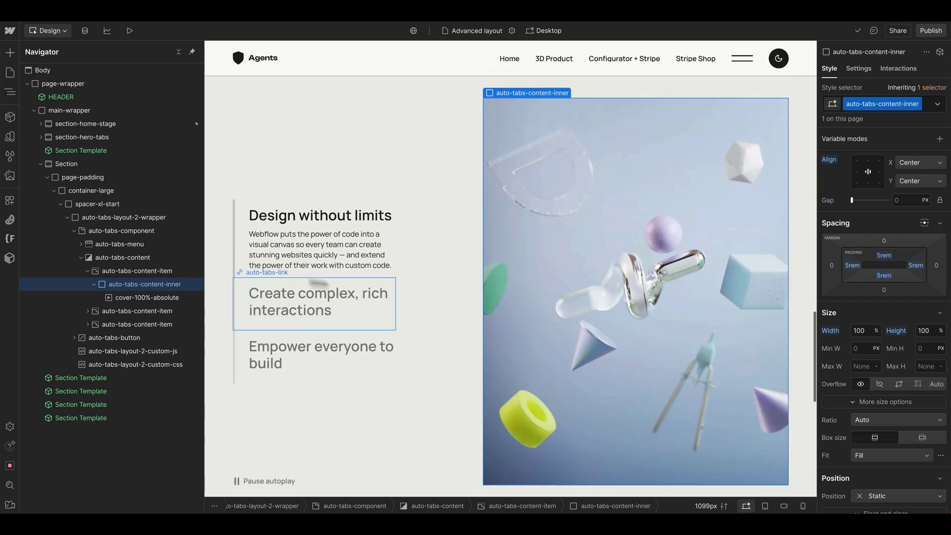
Give auto-tabs-content a background-dark-1 background colour variable
click(120, 257)
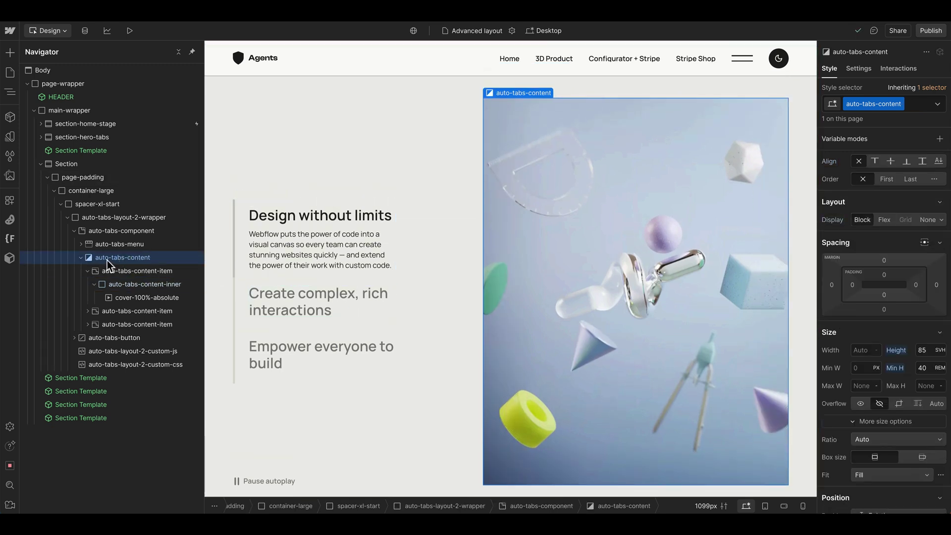
click(87, 271)
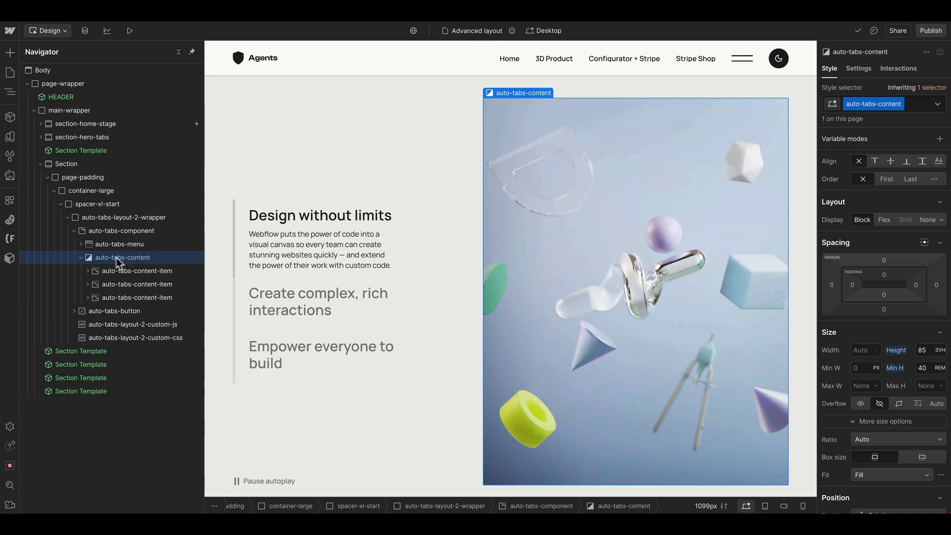
scroll(879, 277, down, 8)
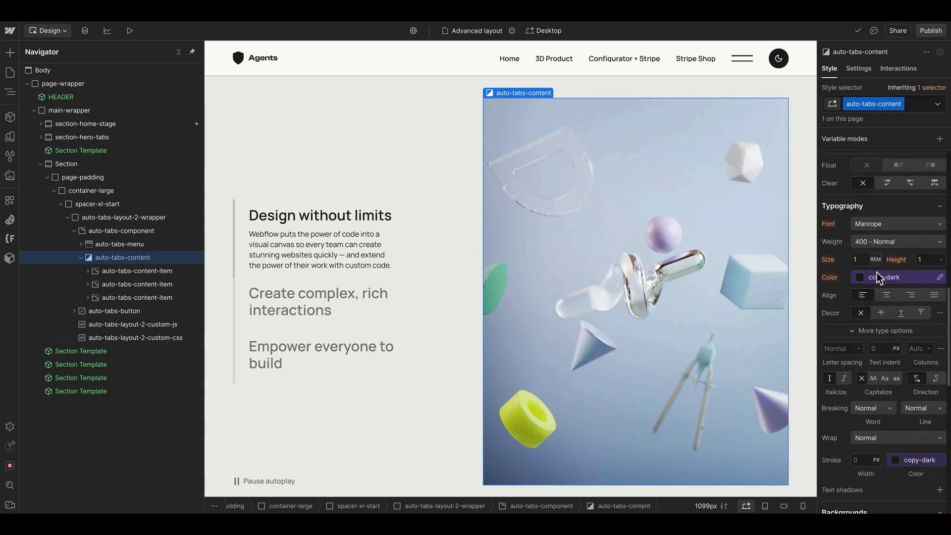
scroll(880, 277, down, 3)
click(854, 412)
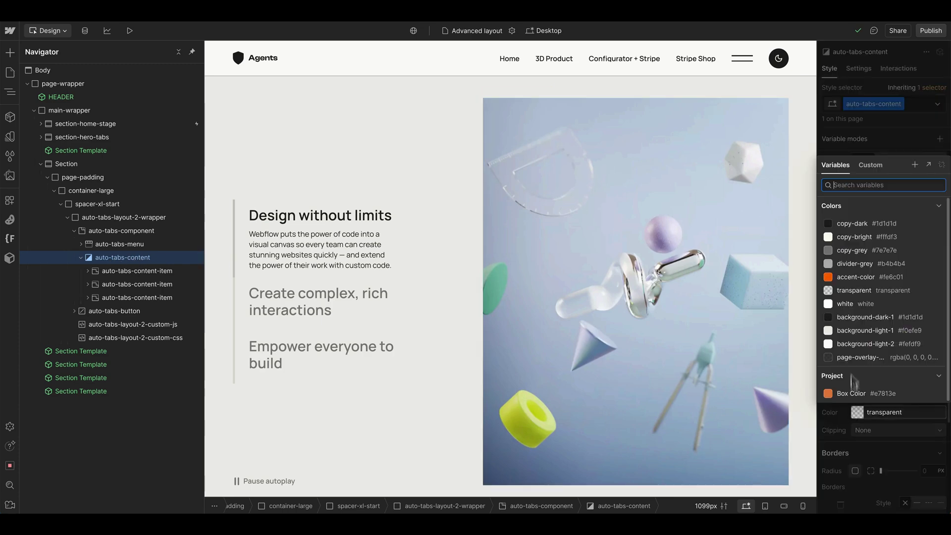
click(853, 321)
Round auto-tabs-content's corners with the tiny border-radius variable
scroll(874, 396, down, 2)
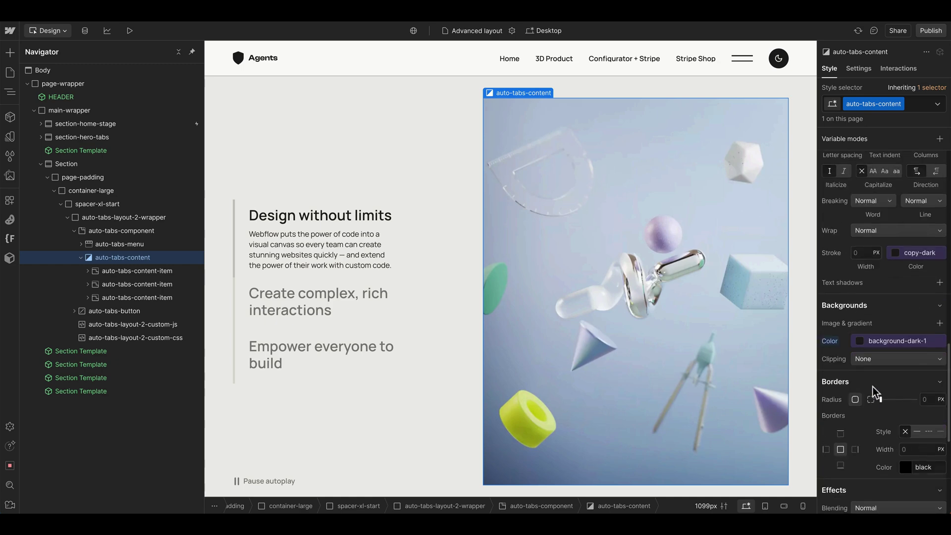
click(925, 399)
text(ra)
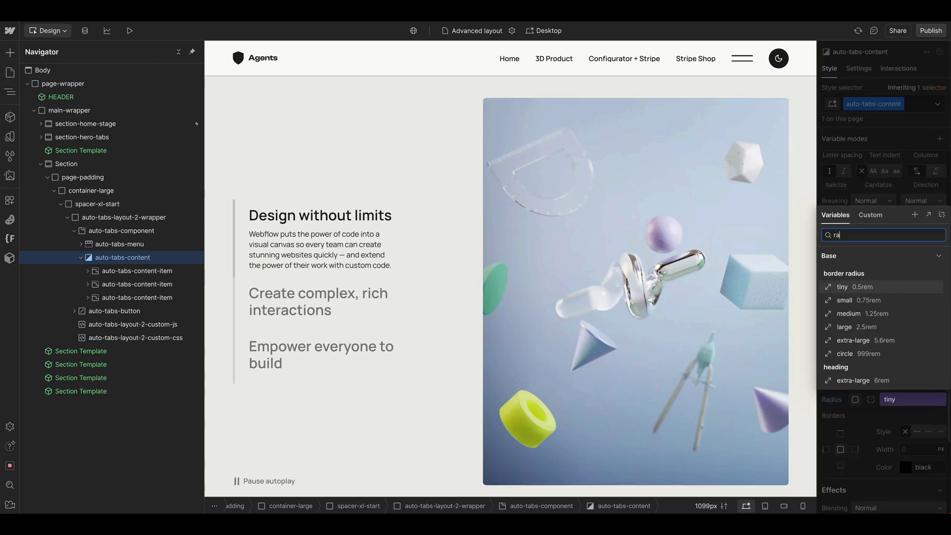
click(861, 286)
scroll(867, 288, up, 3)
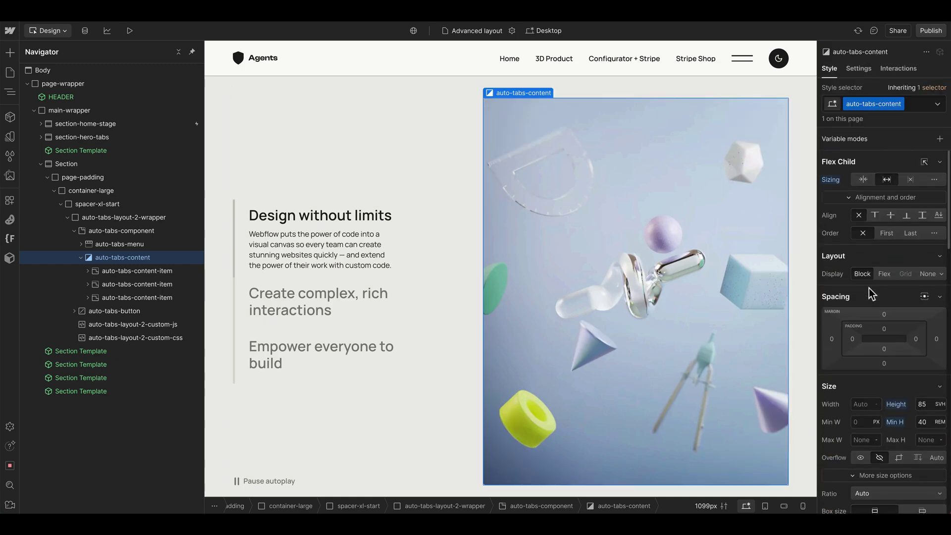
scroll(869, 389, down, 2)
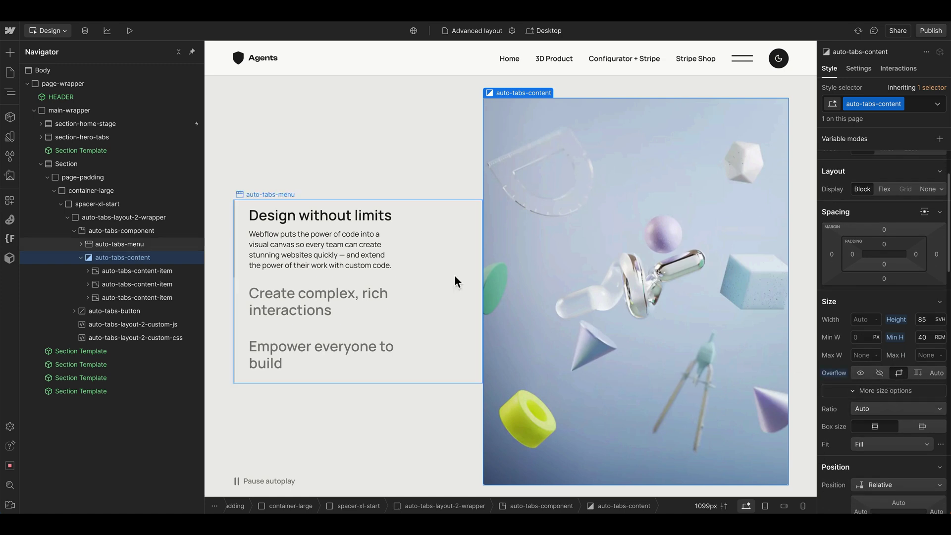
Wrap the first tab's cover image in a Div Block classed auto-tabs-animate-from-right
click(86, 271)
click(123, 297)
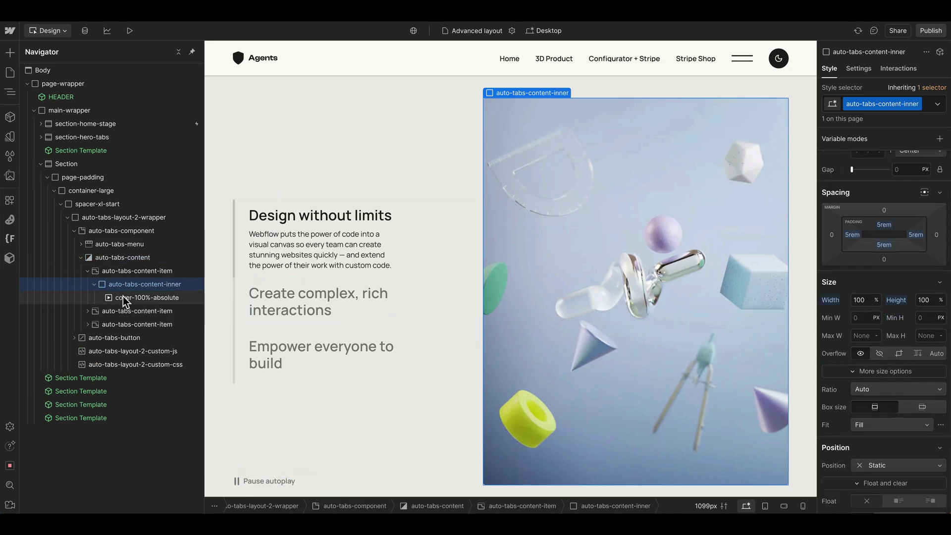
key(ctrl+alt+g)
key(ctrl+Return)
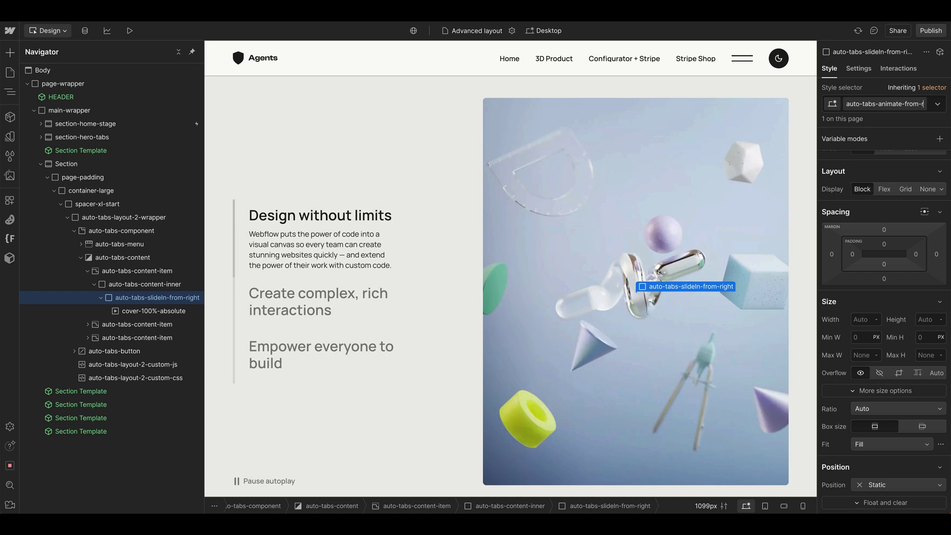
key(Return)
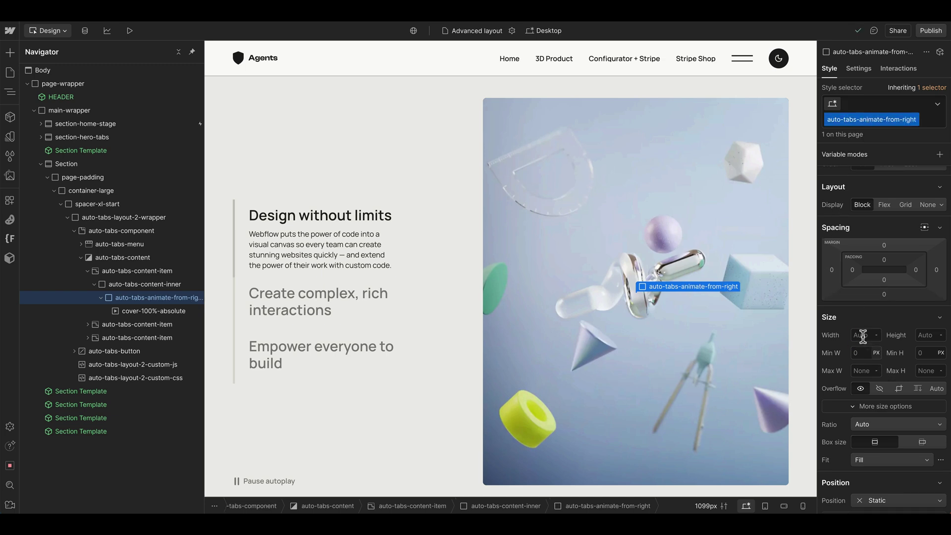
Size the auto-tabs-animate-from-right wrapper to 100% width and height and position it Relative
click(854, 334)
text(100%)
click(924, 335)
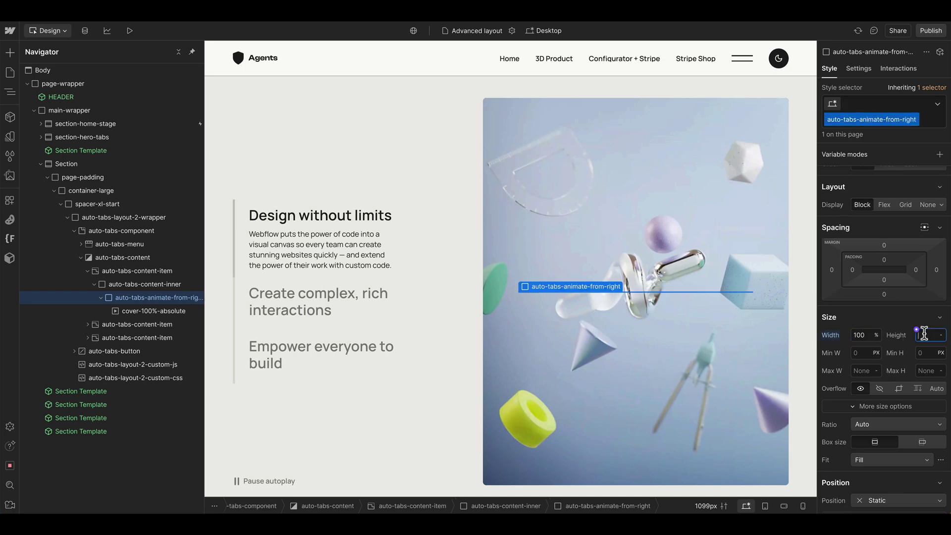
text(100%)
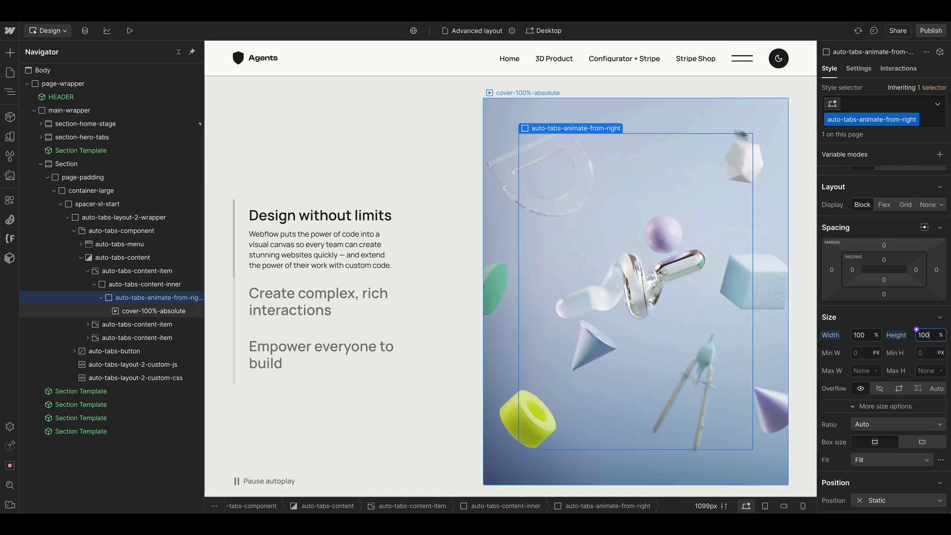
scroll(863, 329, down, 3)
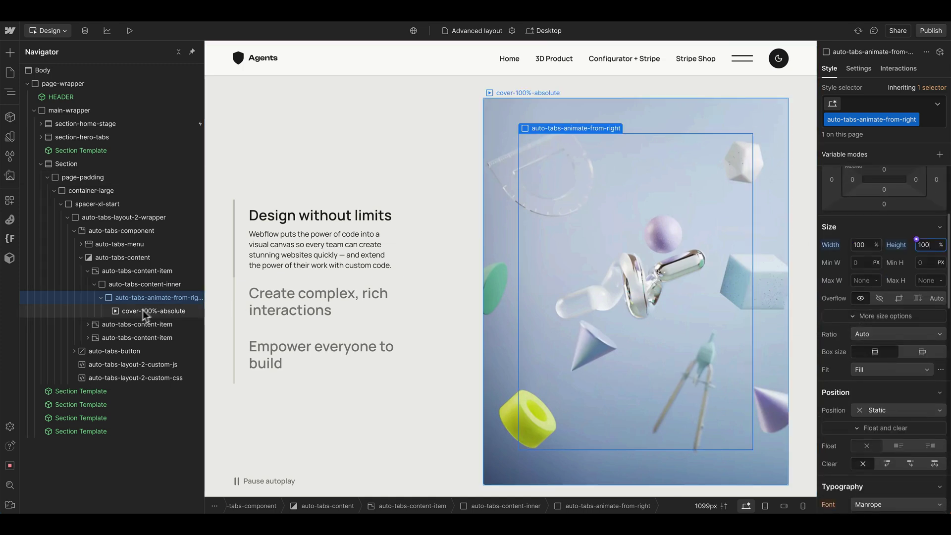
scroll(927, 337, down, 1)
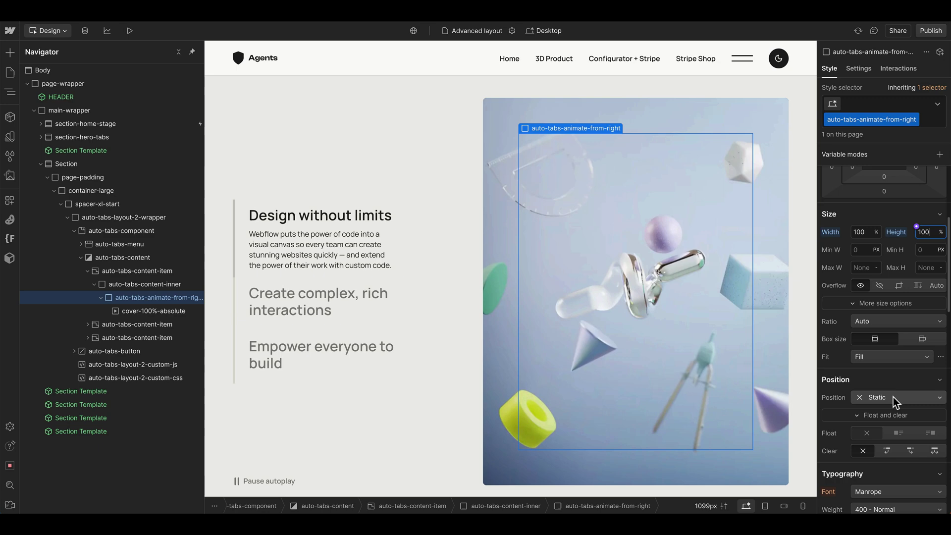
click(893, 397)
click(891, 409)
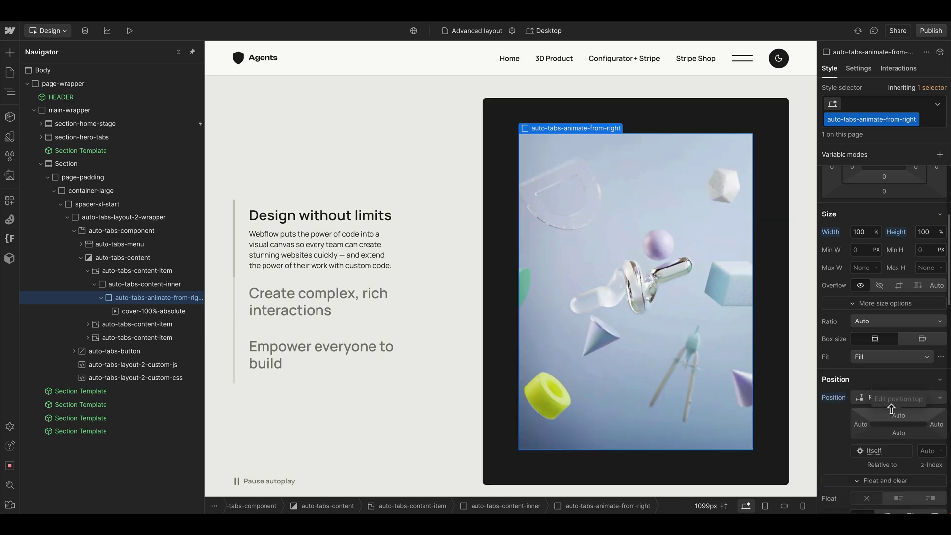
scroll(857, 346, down, 10)
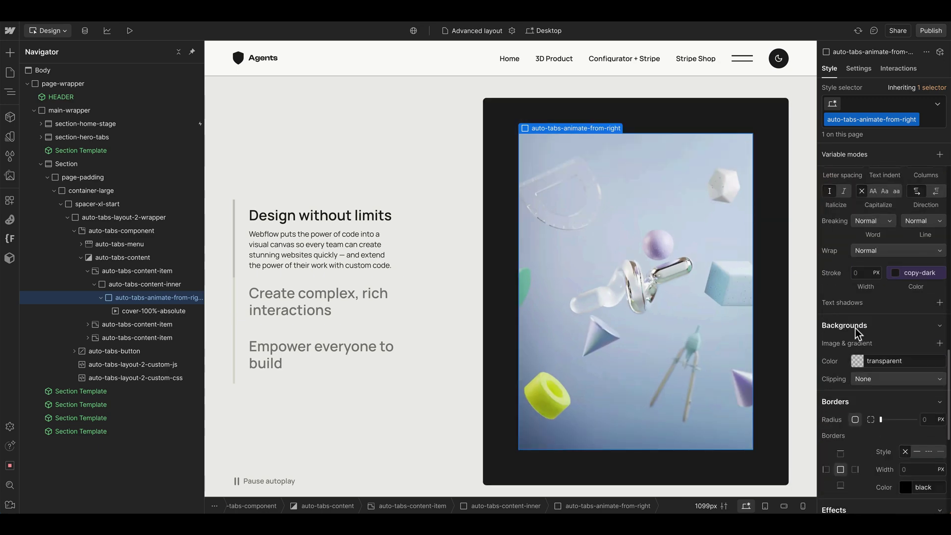
click(921, 414)
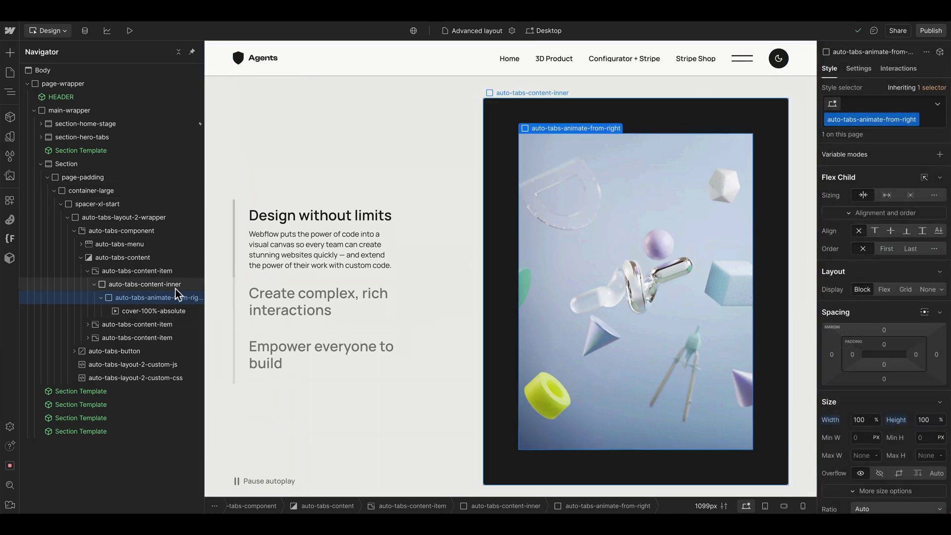
click(152, 287)
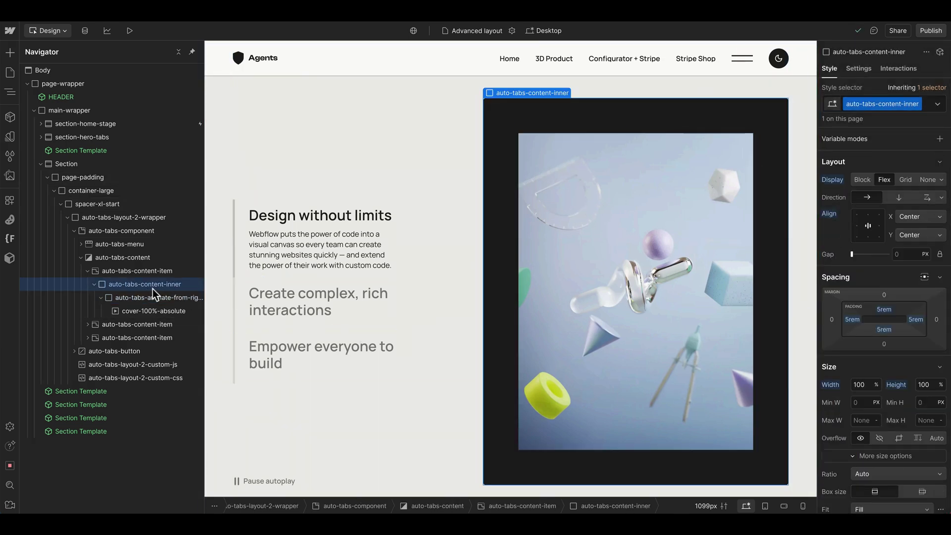
Add combo class is-right-align to auto-tabs-content-inner with 0 right padding
click(927, 110)
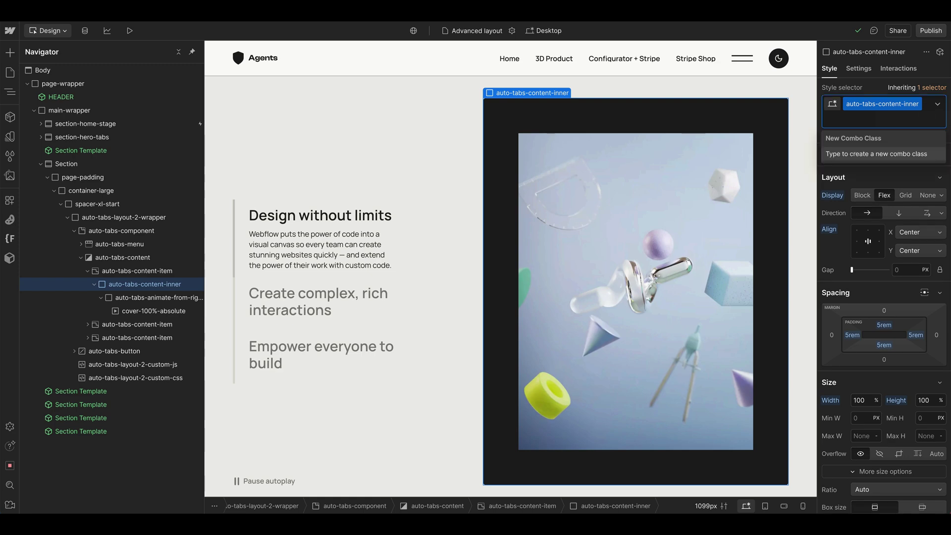
text(is-right-align)
key(Return)
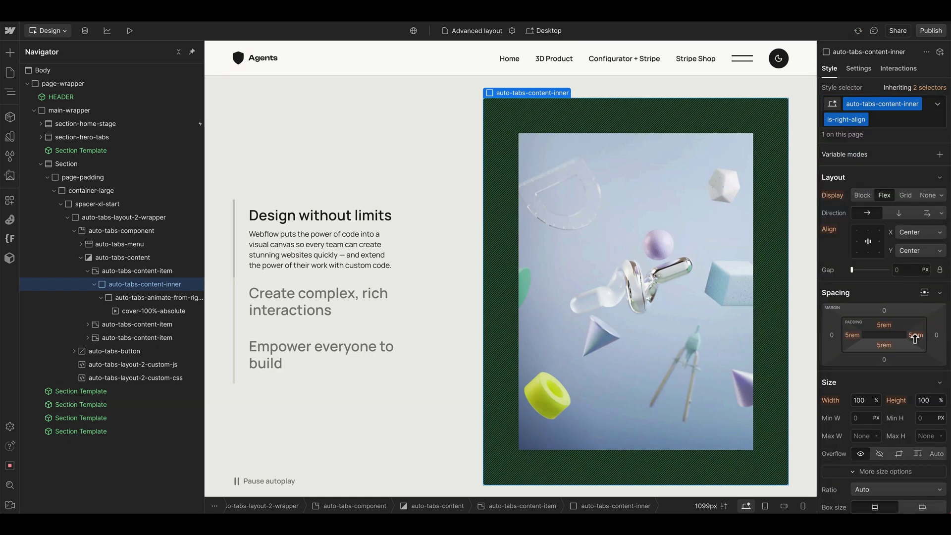
click(915, 335)
click(837, 372)
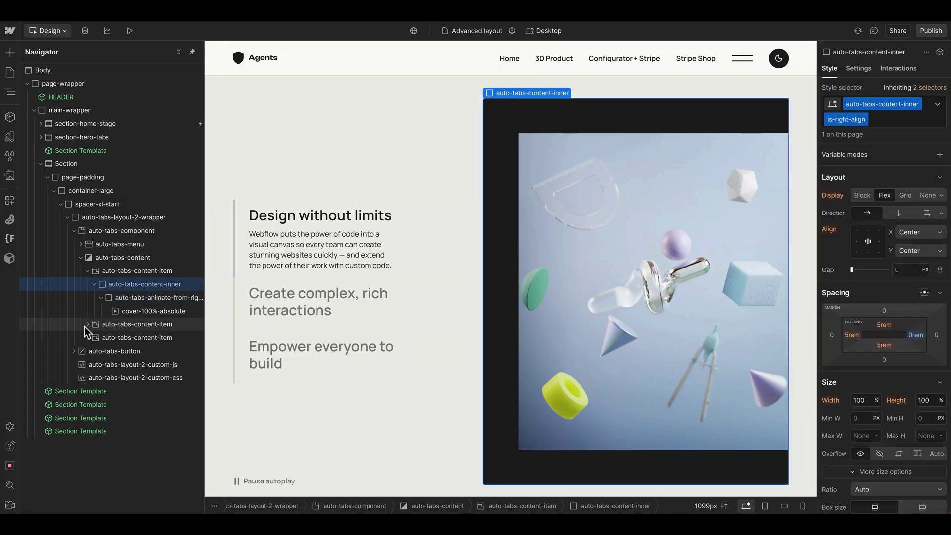
Inspect the second tab's wrapper structure in the Navigator and select the third tab item
click(87, 324)
click(115, 337)
click(130, 352)
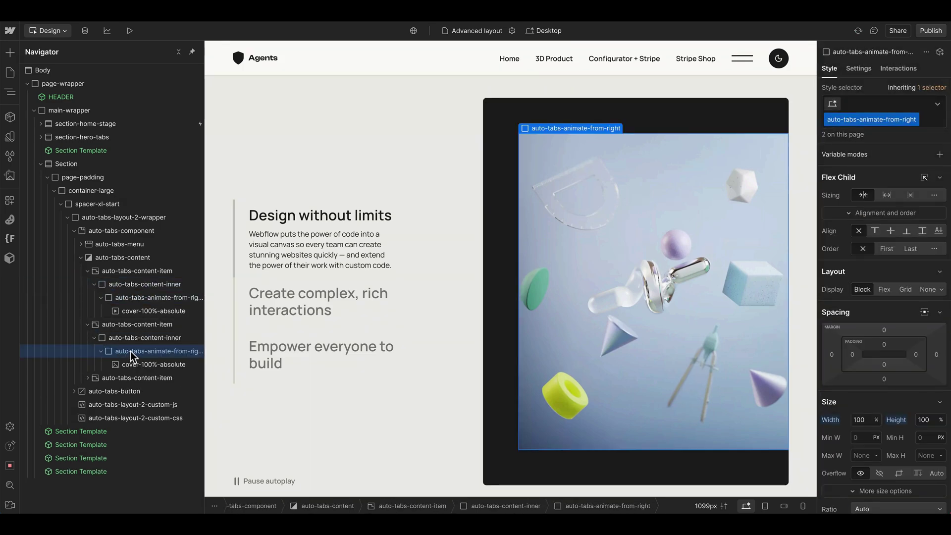
mouse_move(206, 336)
mouse_down()
mouse_move(220, 336)
mouse_move(212, 339)
mouse_up()
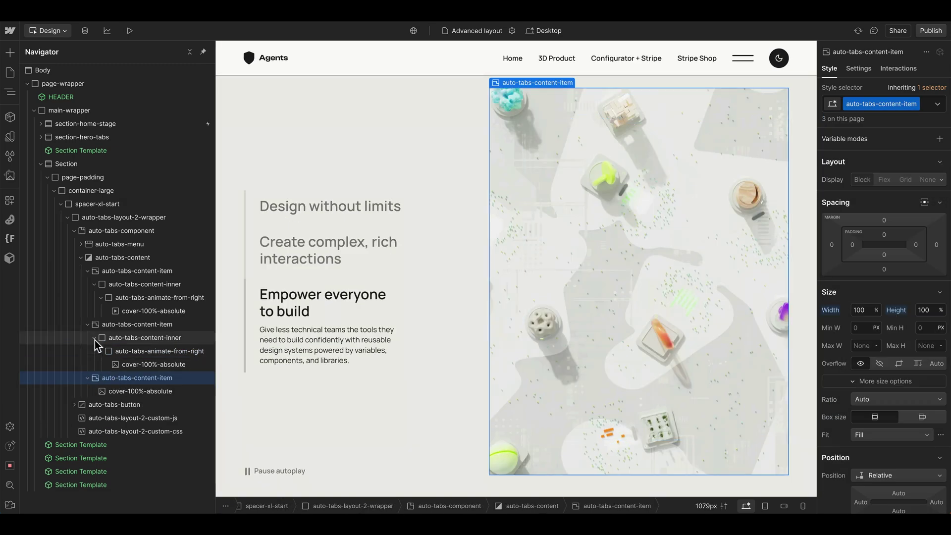
click(94, 339)
Wrap the third tab's cover image in two nested Div Blocks
click(87, 326)
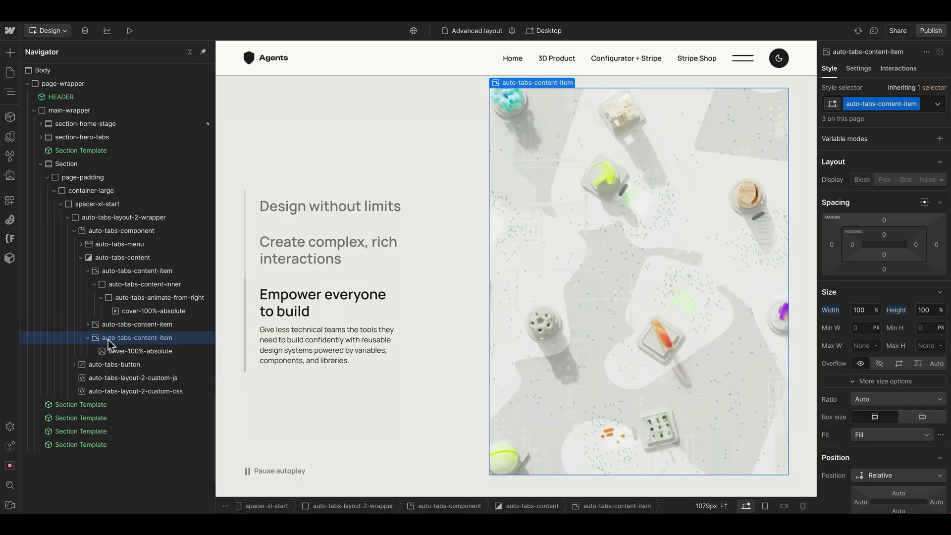
click(129, 353)
key(super+alt+g)
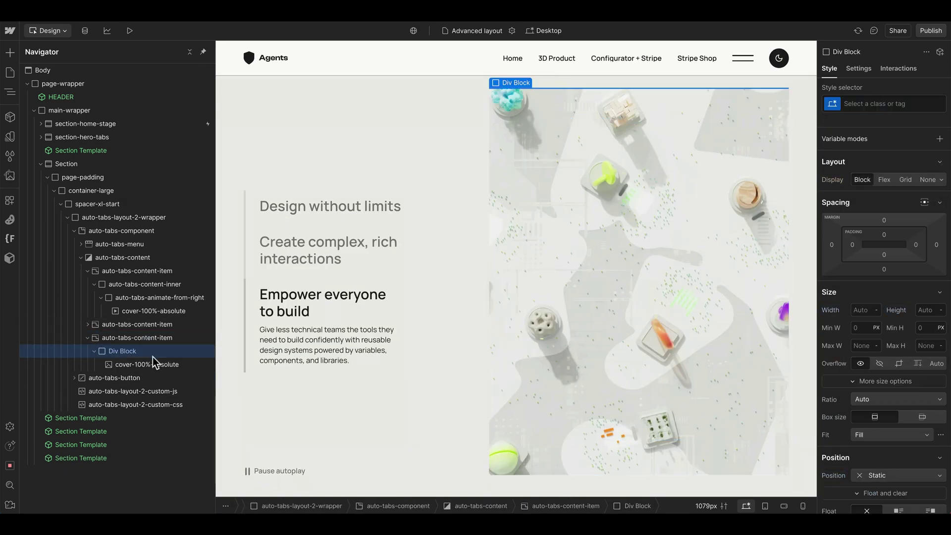
key(super+alt+g)
Paste auto-tabs-content-inner styles onto the outer div and class the inner one auto-tabs-animate-from-right
click(134, 286)
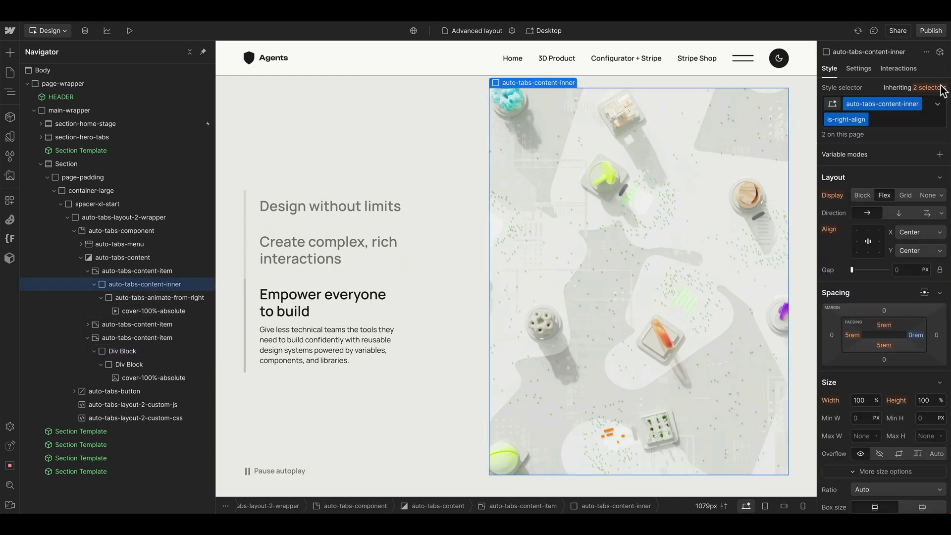
click(145, 352)
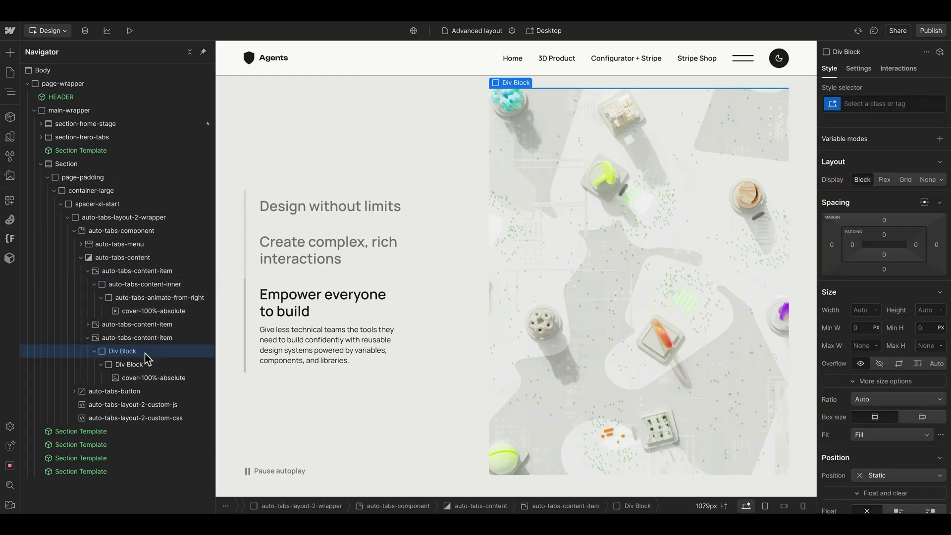
key(ctrl+alt+v)
click(151, 365)
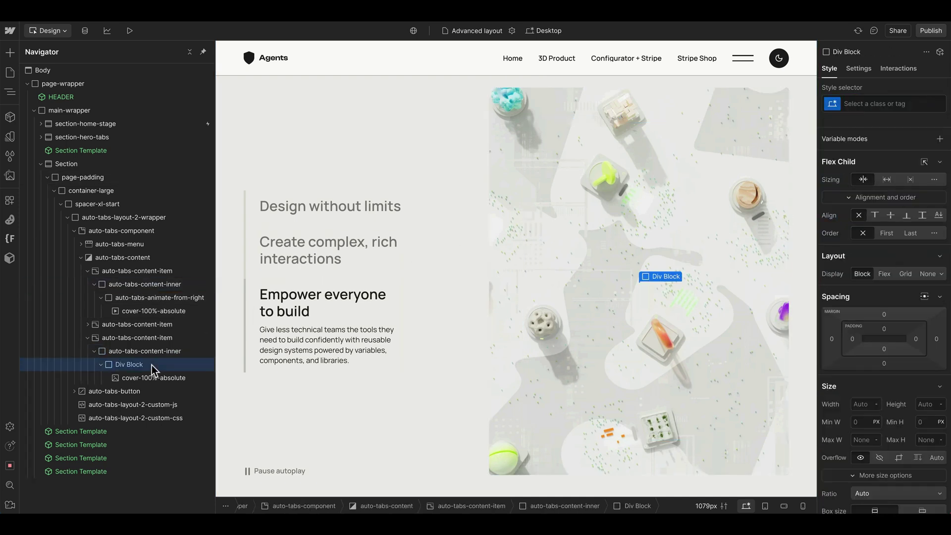
key(ctrl+Return)
text(auto-tabs-a)
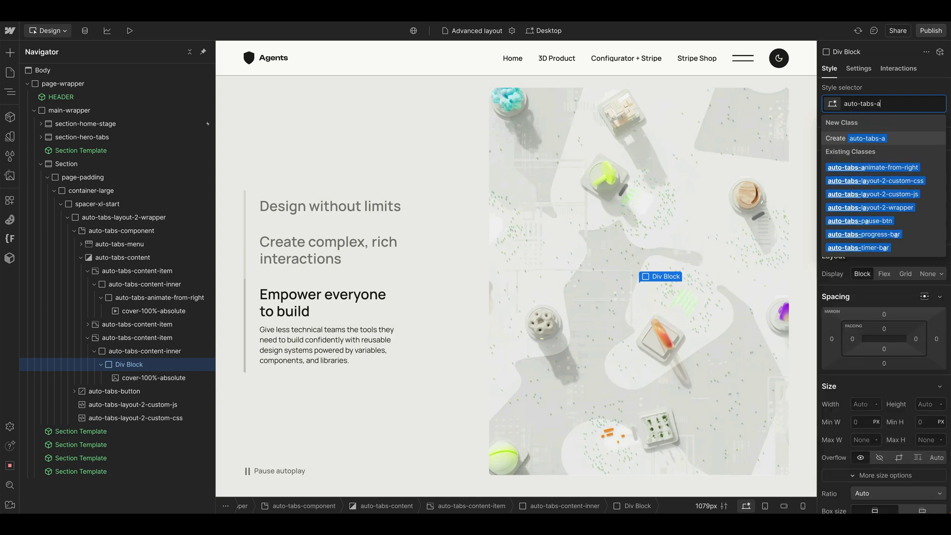
key(Down)
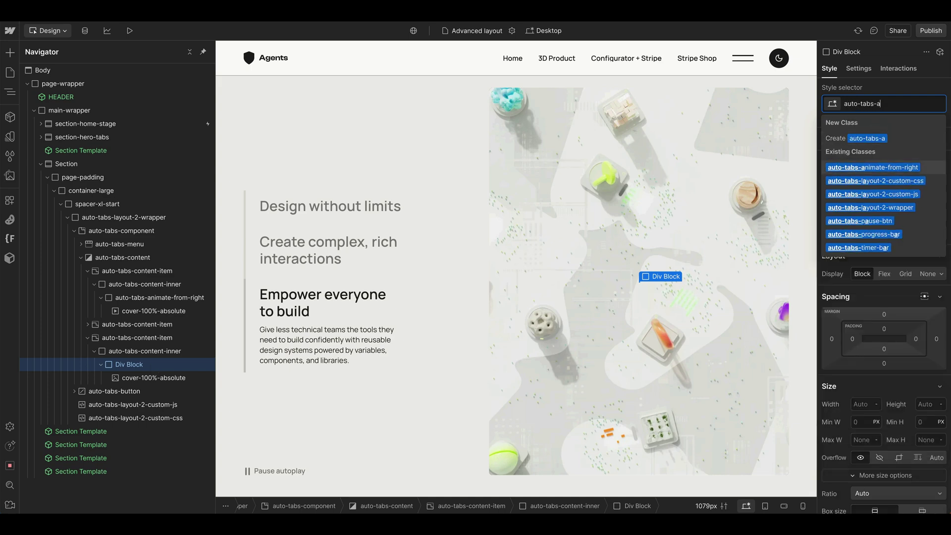
key(Return)
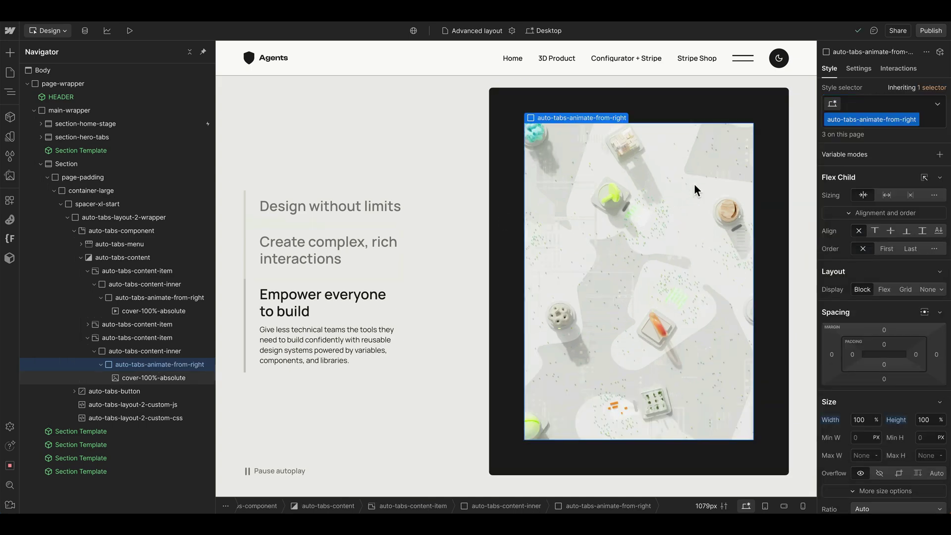
click(149, 338)
Duplicate the third tab wrapper's class as auto-tabs-animate-from-left and set the inner container's left padding to 0
click(142, 353)
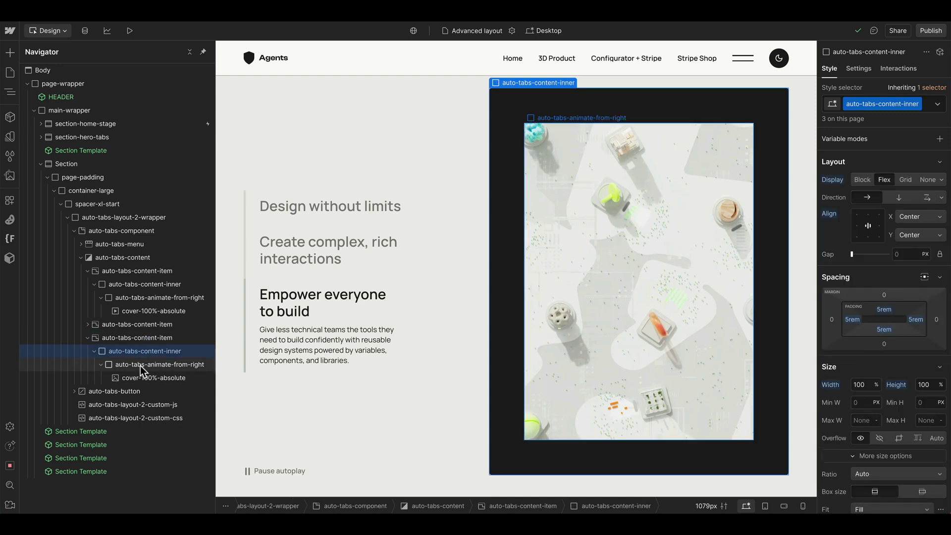
click(144, 366)
click(915, 119)
click(898, 148)
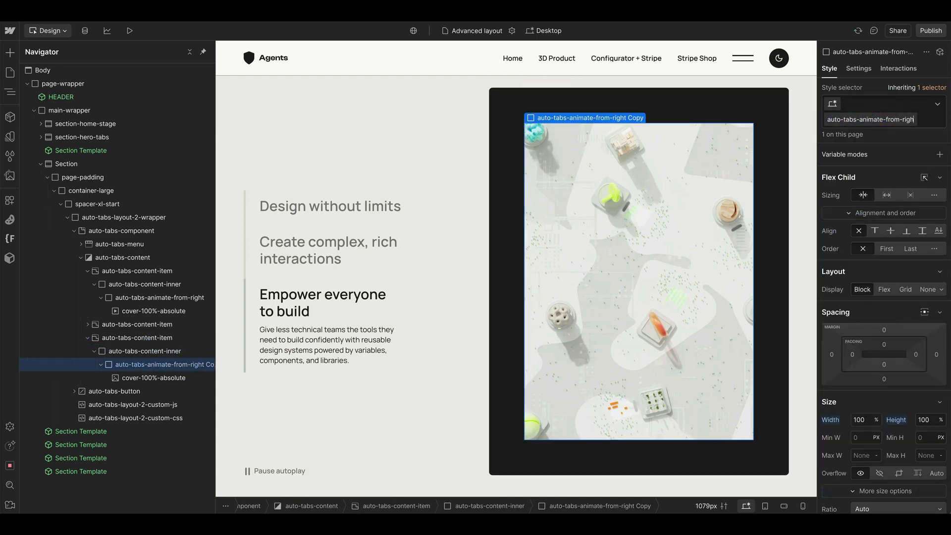
key(Return)
click(123, 352)
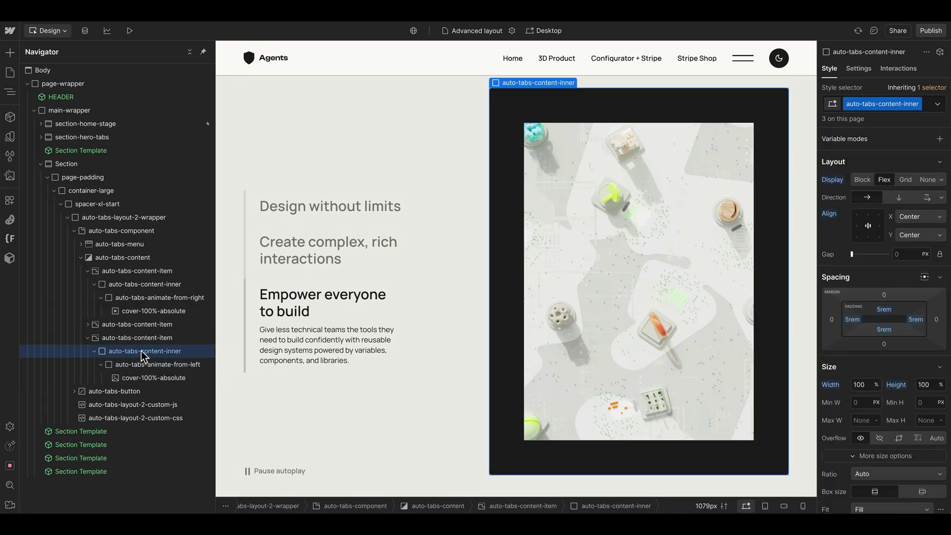
alt+click(857, 319)
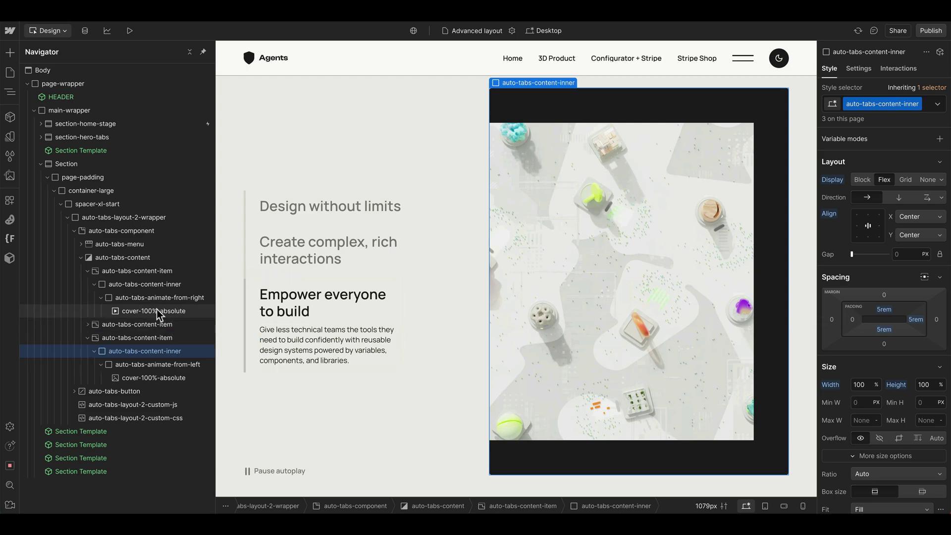
Give the first tab's auto-tabs-content-inner 5rem left padding and change the image wrapper's Overflow setting
click(142, 274)
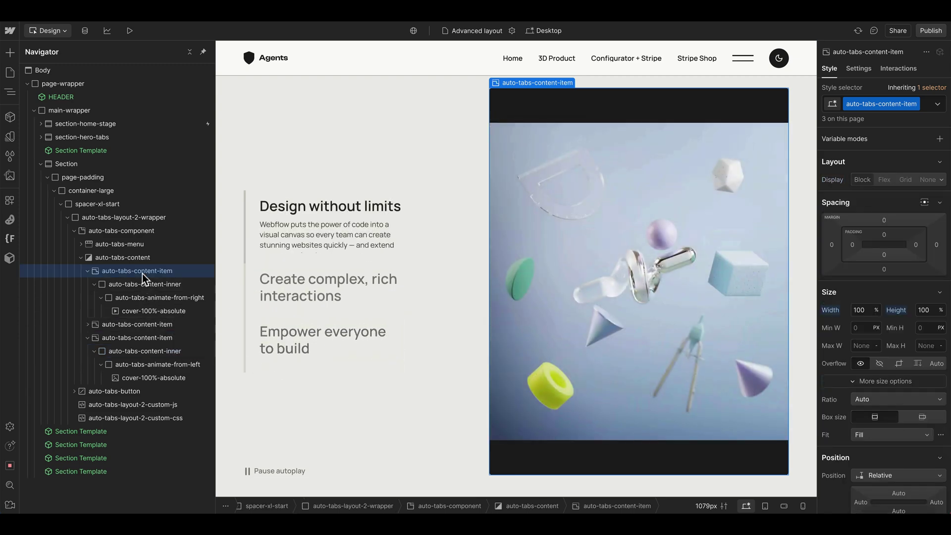
click(166, 283)
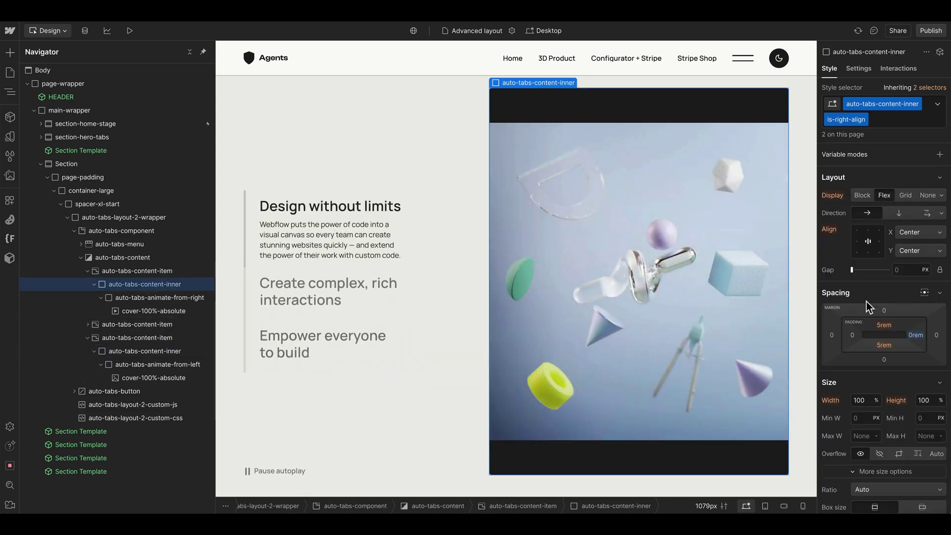
click(852, 335)
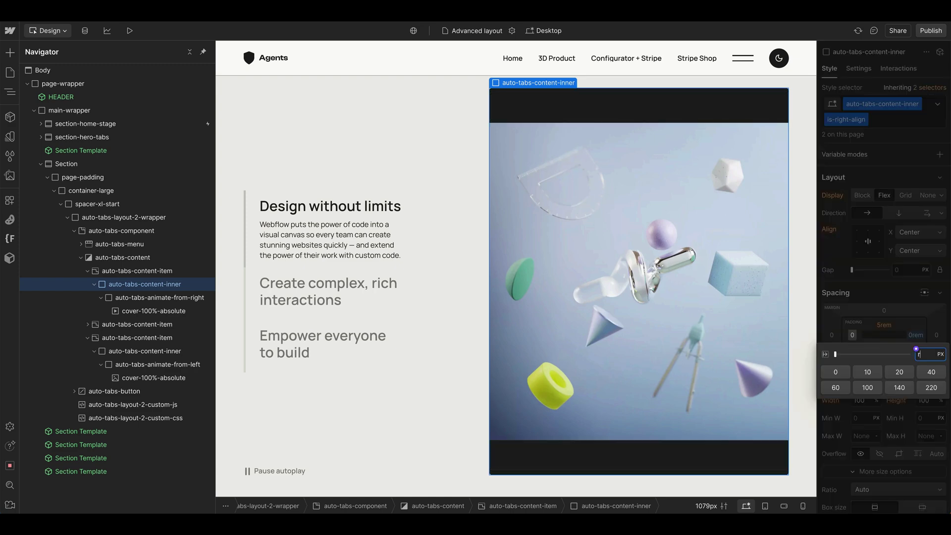
text(5rem)
key(Return)
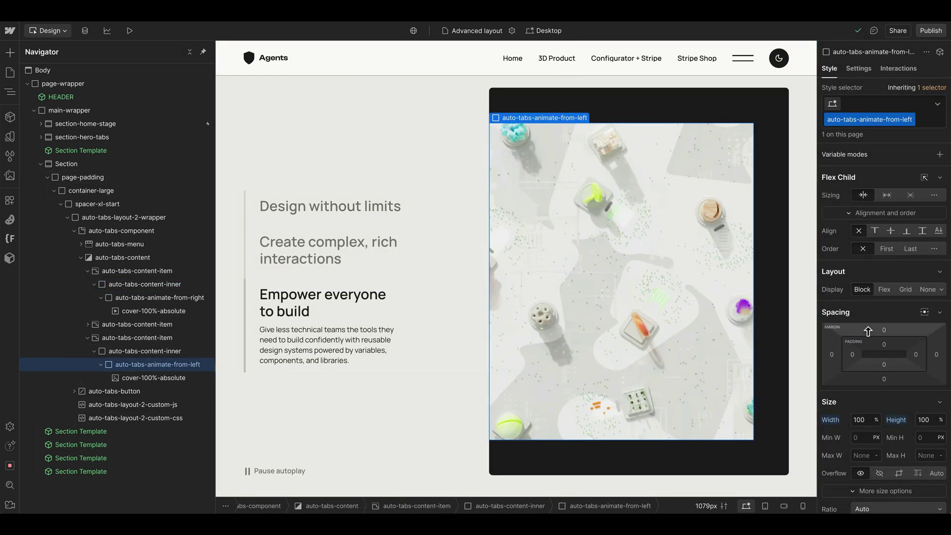
scroll(876, 346, down, 2)
click(899, 414)
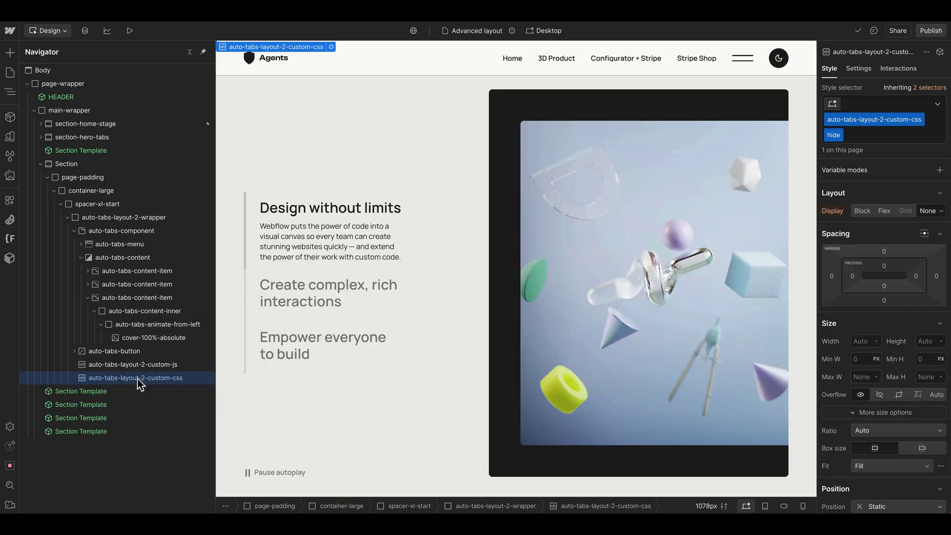
Paste the animate-from-right and animate-from-left slide-in rules into the custom CSS embed
double_click(138, 379)
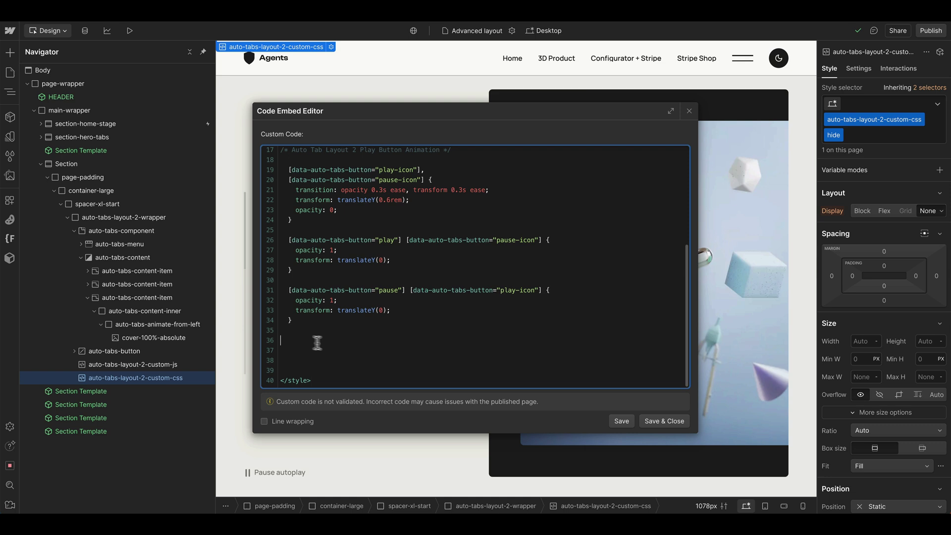
key(ctrl+v)
scroll(324, 291, up, 2)
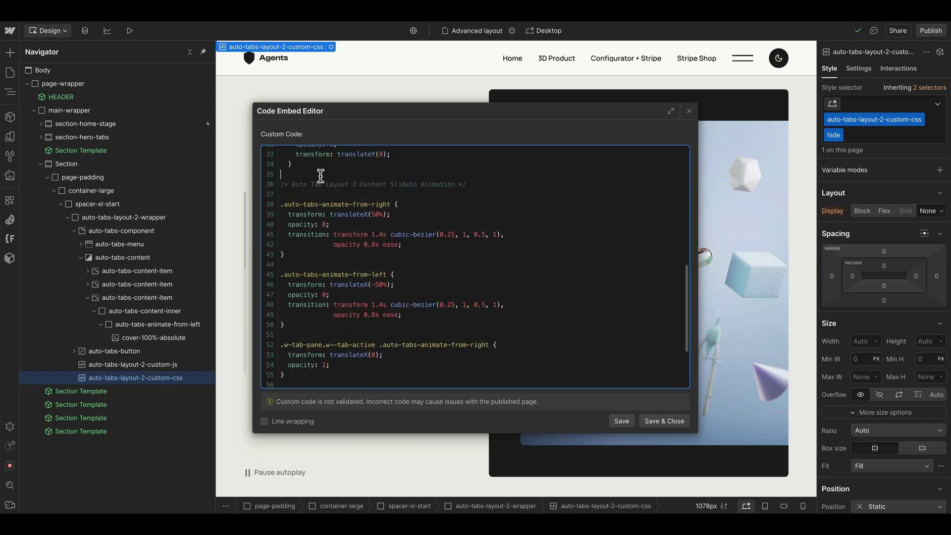
key(Return)
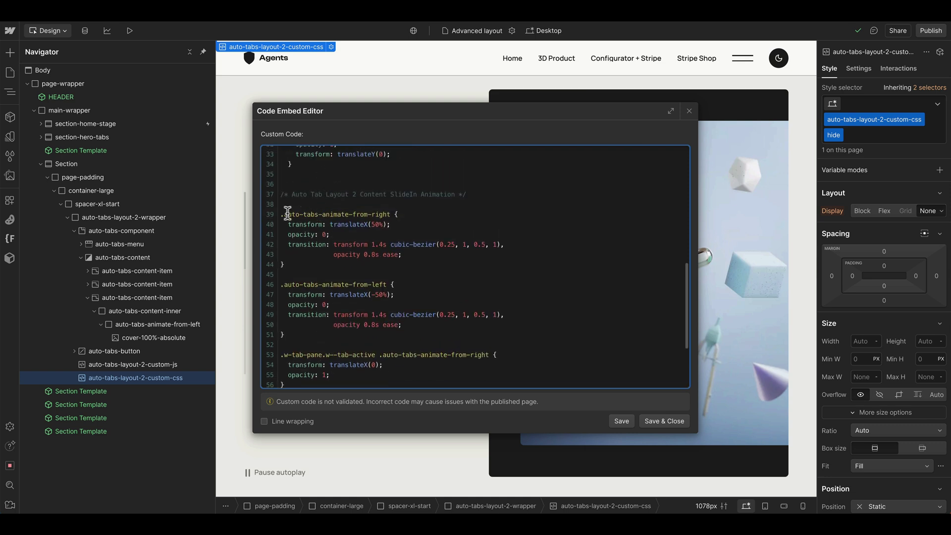
Review the from-right rule: 50% translateX offset, opacity 0, cubic-bezier transform and 0.8s opacity transitions
drag(281, 214, 341, 214)
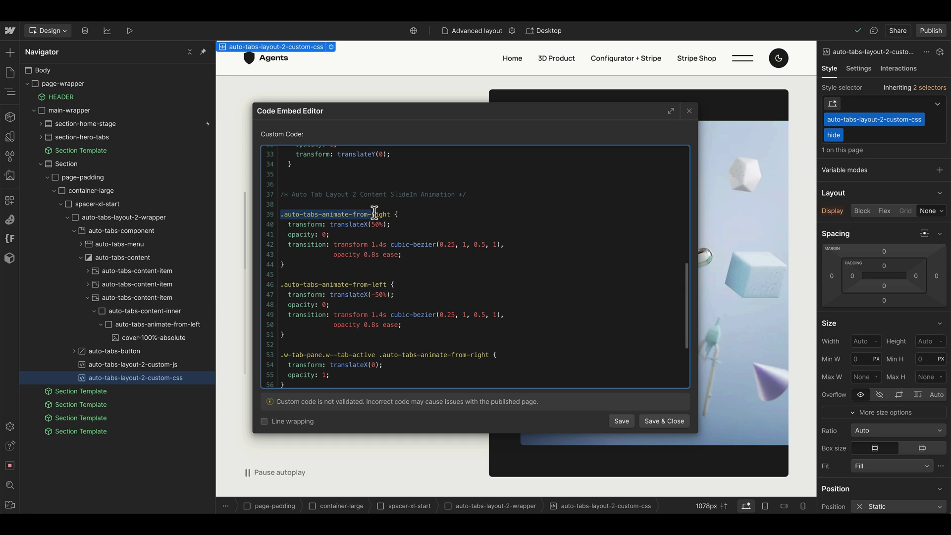
drag(388, 289, 292, 283)
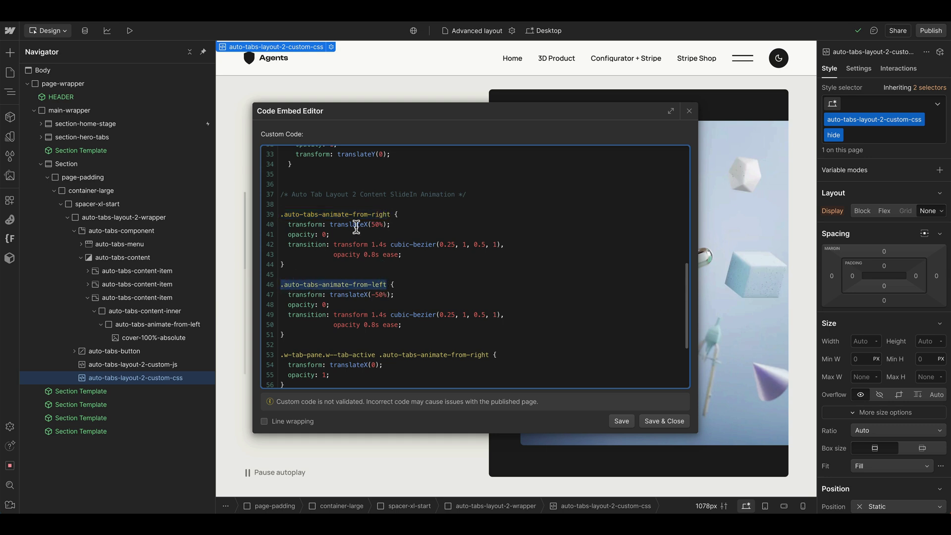
drag(355, 224, 385, 223)
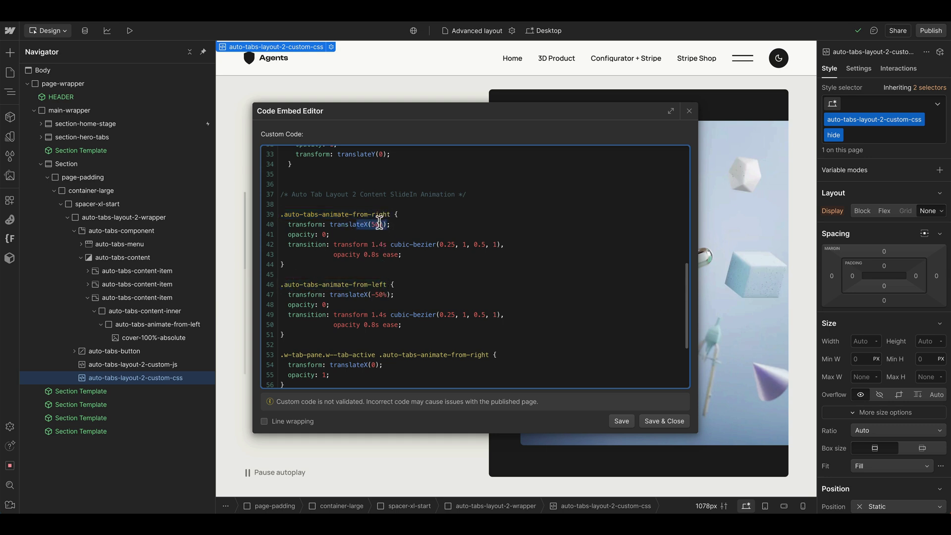
click(379, 224)
triple_click(310, 238)
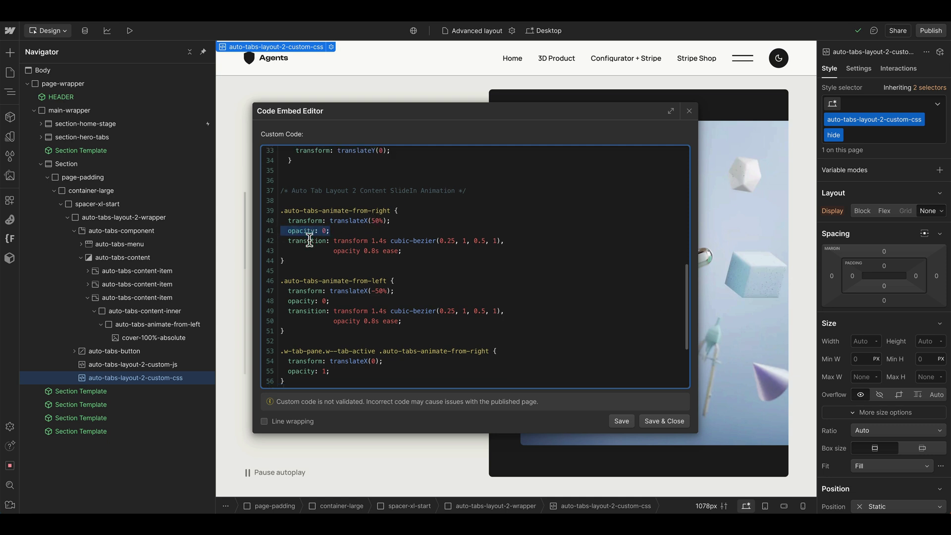
scroll(309, 241, down, 1)
drag(334, 234, 376, 233)
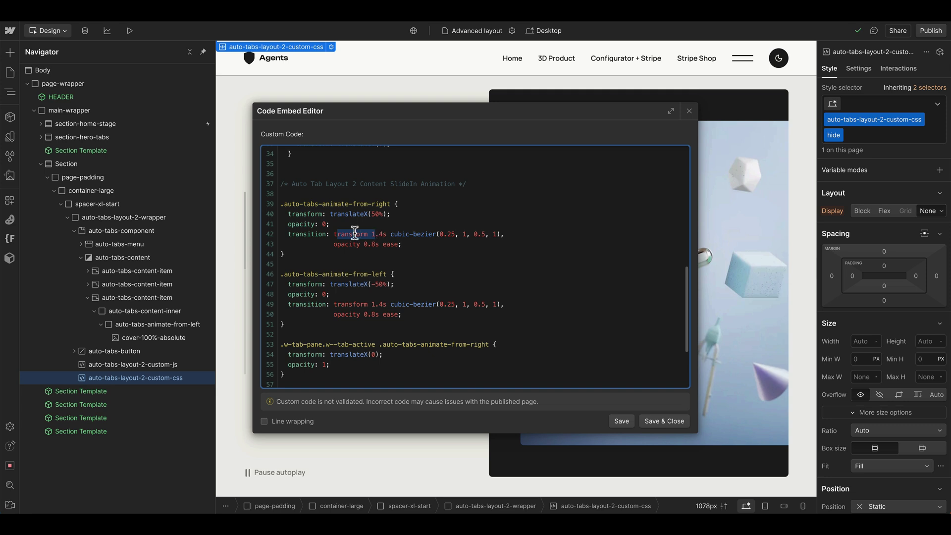
double_click(355, 234)
double_click(368, 214)
drag(406, 235, 508, 234)
drag(334, 245, 395, 245)
Review the from-left -50% offset and active-state opacity 1 and transform reset, then save the CSS
scroll(401, 256, down, 1)
double_click(389, 215)
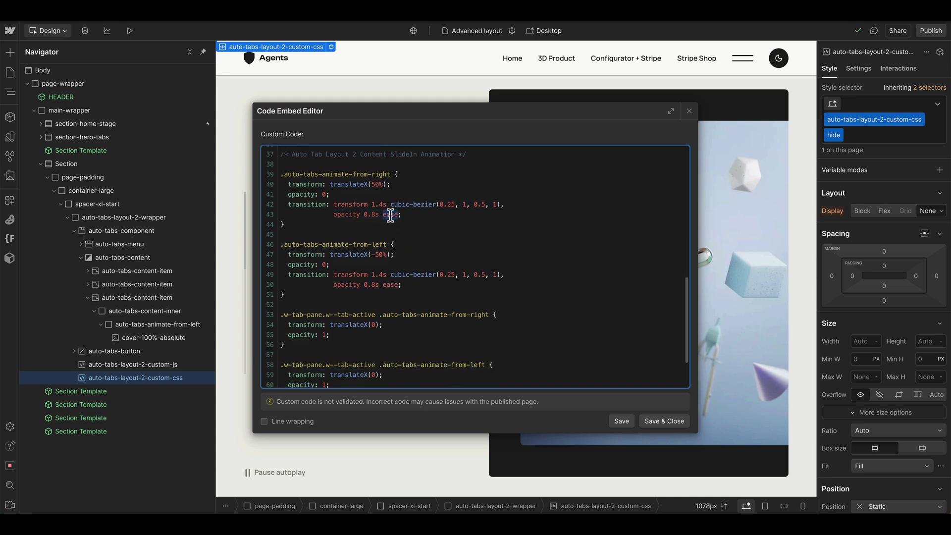
double_click(321, 243)
click(372, 255)
scroll(374, 268, down, 2)
drag(346, 270, 281, 250)
double_click(310, 261)
click(400, 307)
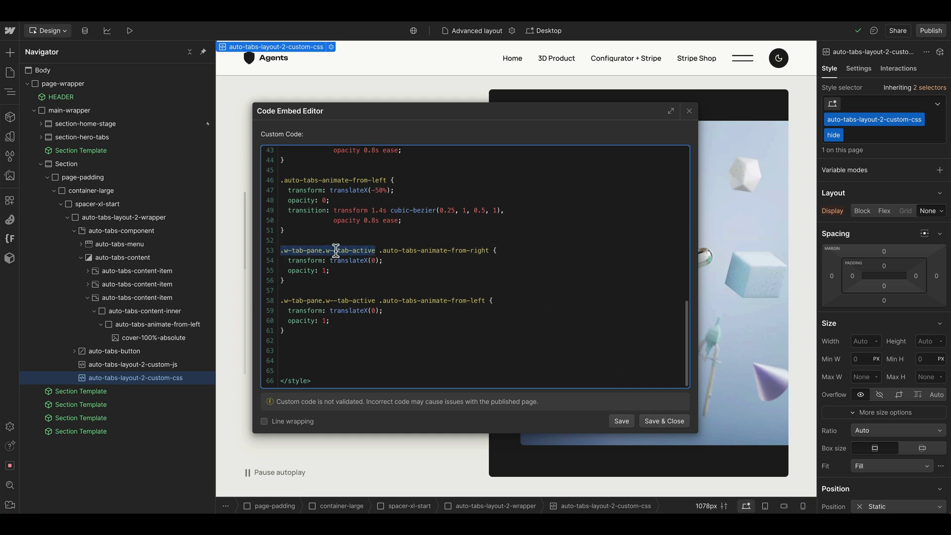
scroll(395, 208, up, 1)
mouse_move(387, 202)
mouse_down()
mouse_move(274, 214)
mouse_move(287, 204)
mouse_move(399, 202)
mouse_up()
click(426, 212)
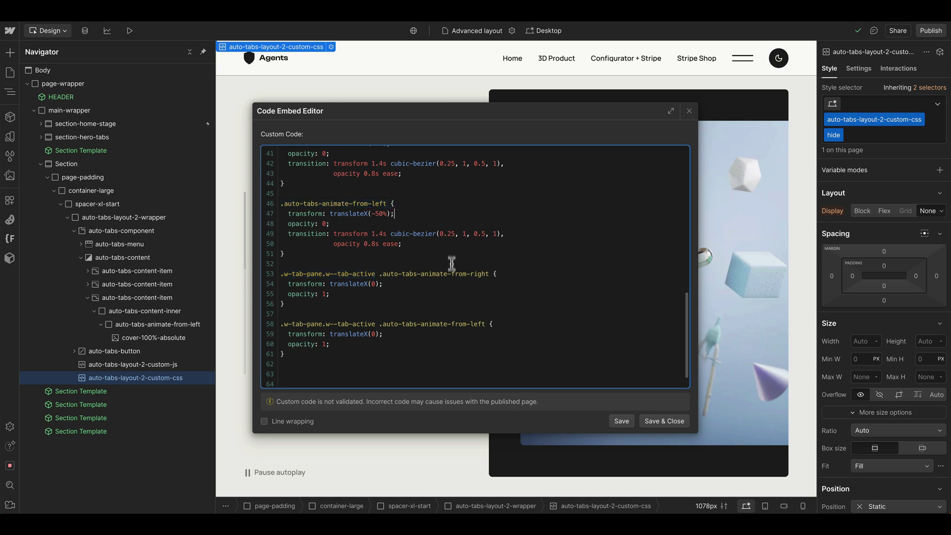
scroll(452, 263, up, 2)
click(686, 423)
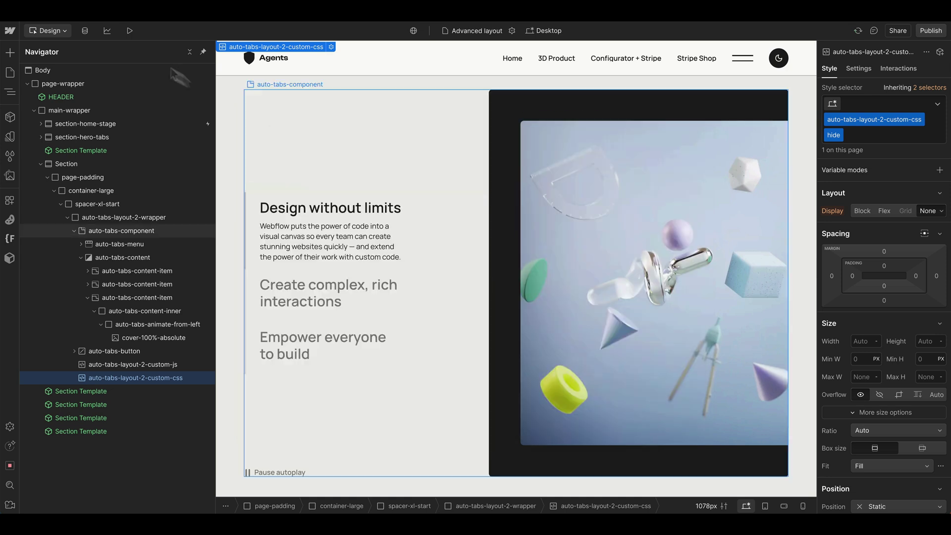
Preview the page and cycle through the Create complex, Empower everyone and Design without limits tabs to watch images slide in
click(130, 31)
scroll(102, 229, down, 5)
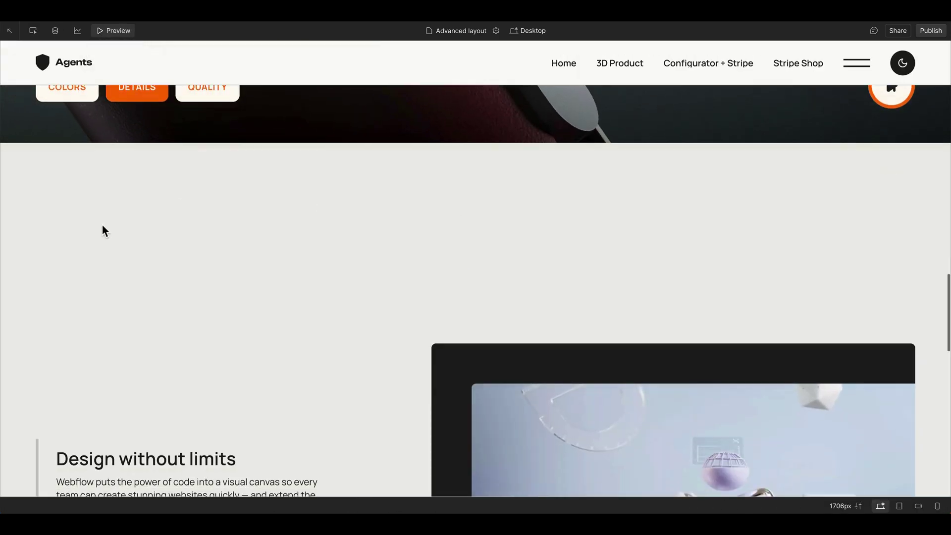
scroll(106, 180, up, 2)
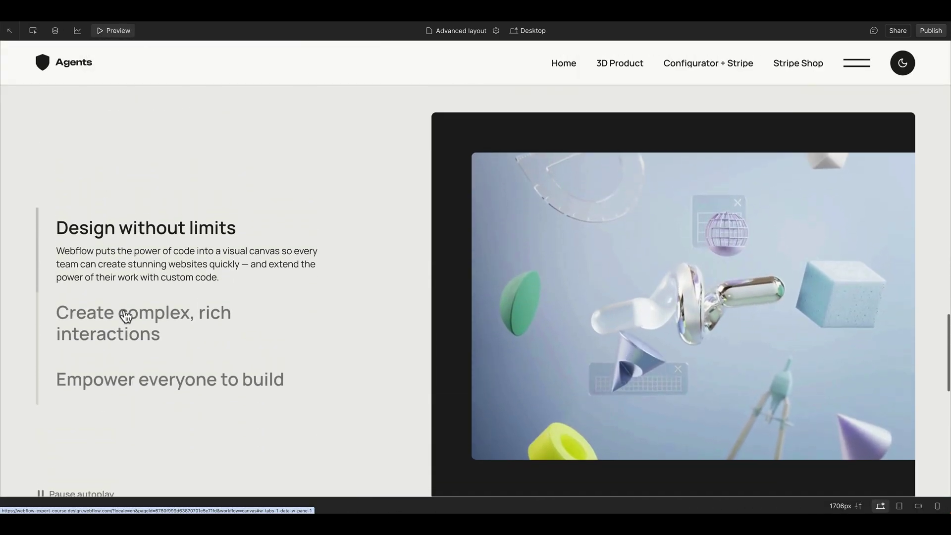
click(125, 317)
click(138, 368)
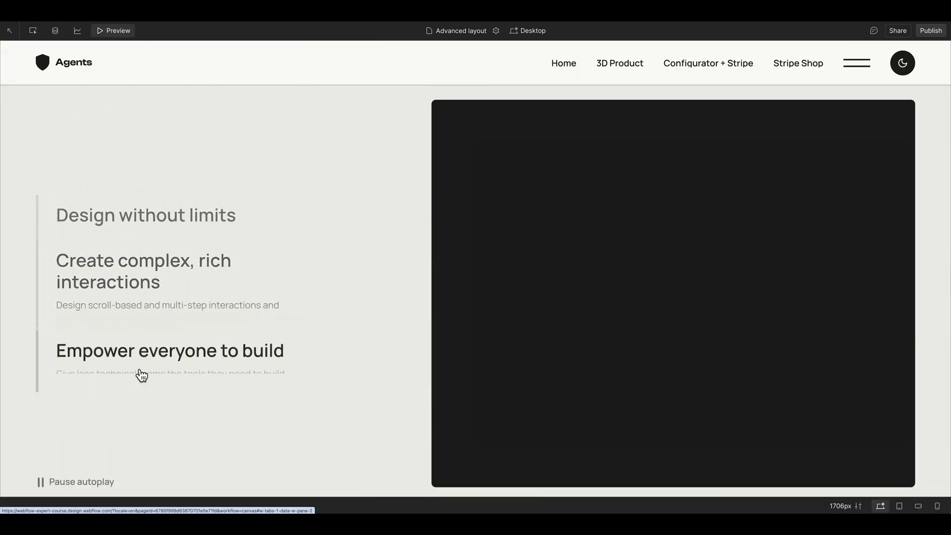
click(151, 280)
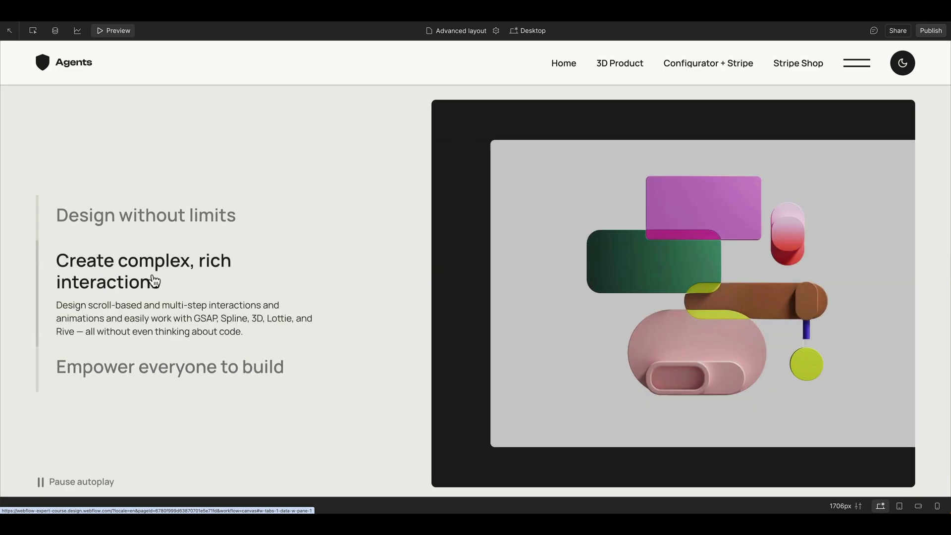
click(152, 223)
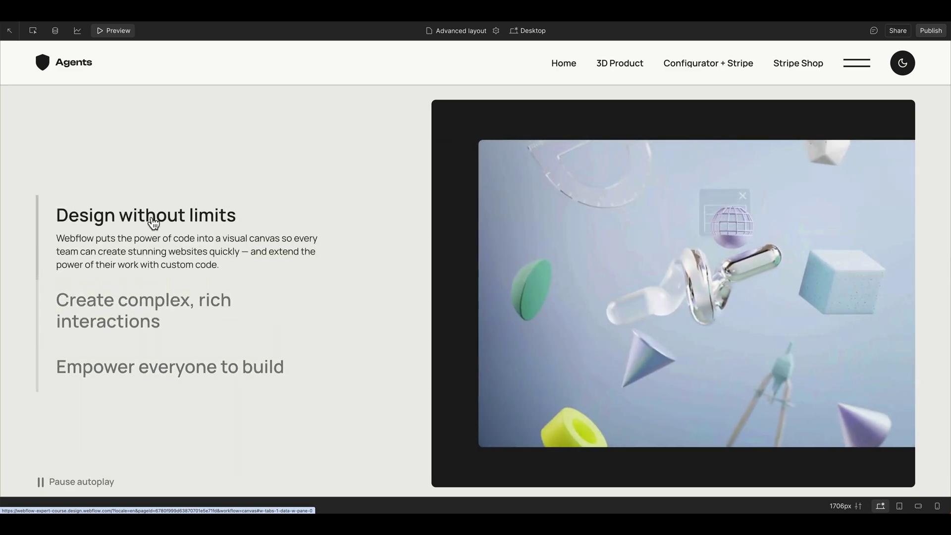
click(154, 305)
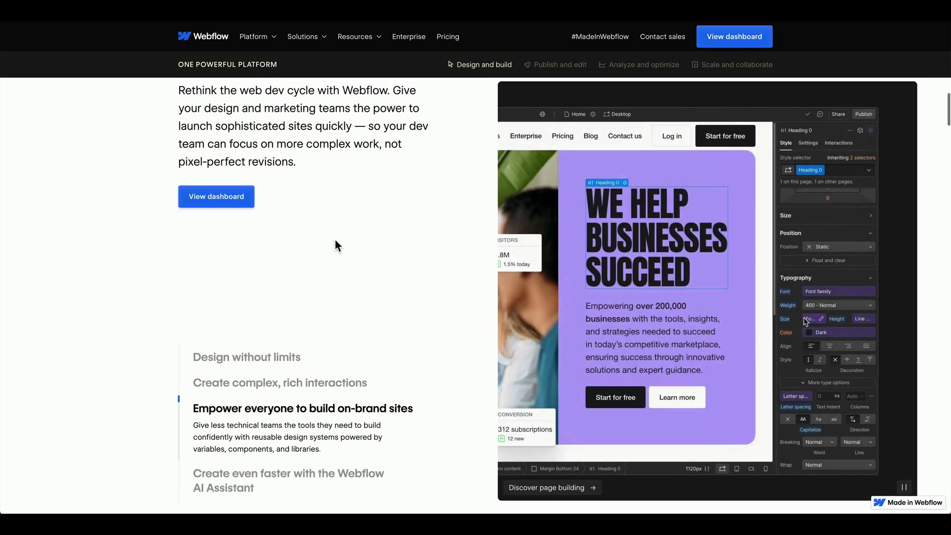
On webflow.com, alternate between the Create complex, rich interactions and Design without limits tabs to compare transitions
click(312, 383)
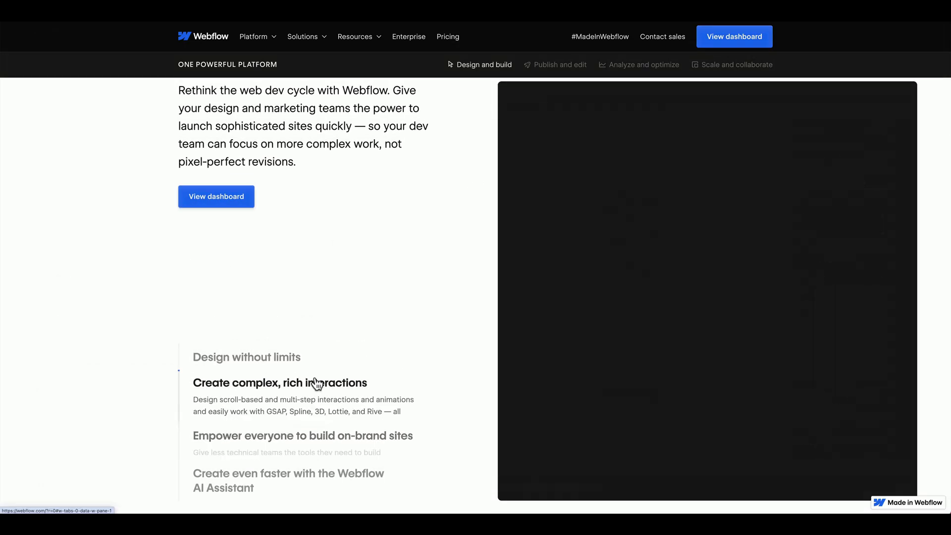
click(291, 359)
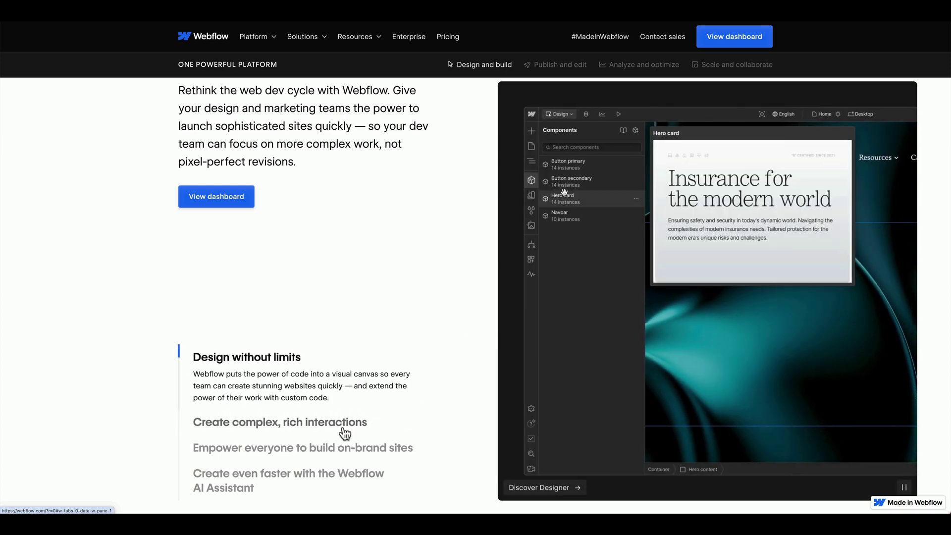
click(284, 423)
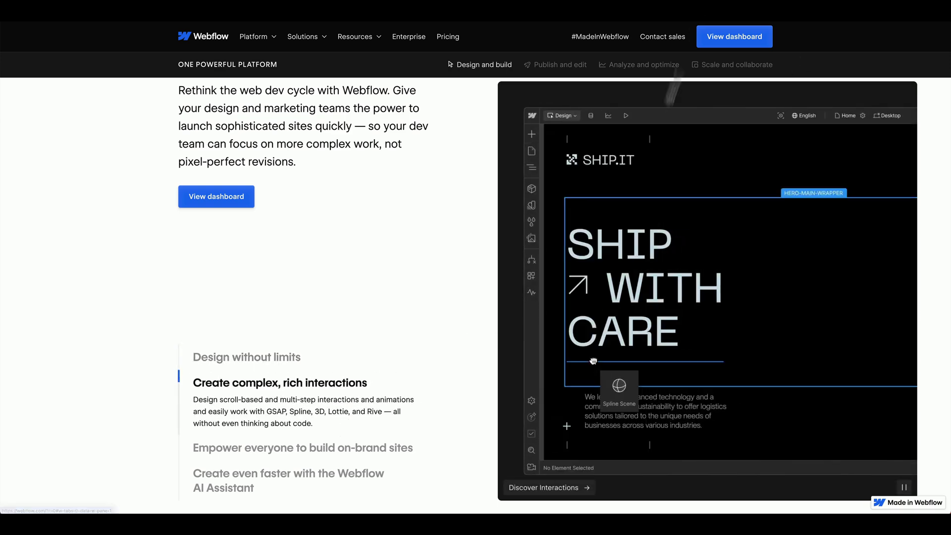
click(278, 365)
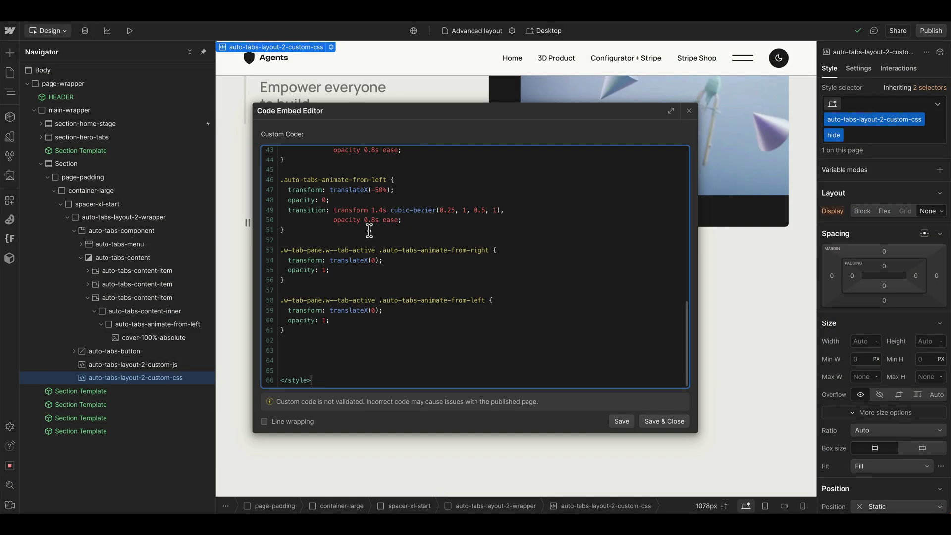
scroll(371, 233, up, 2)
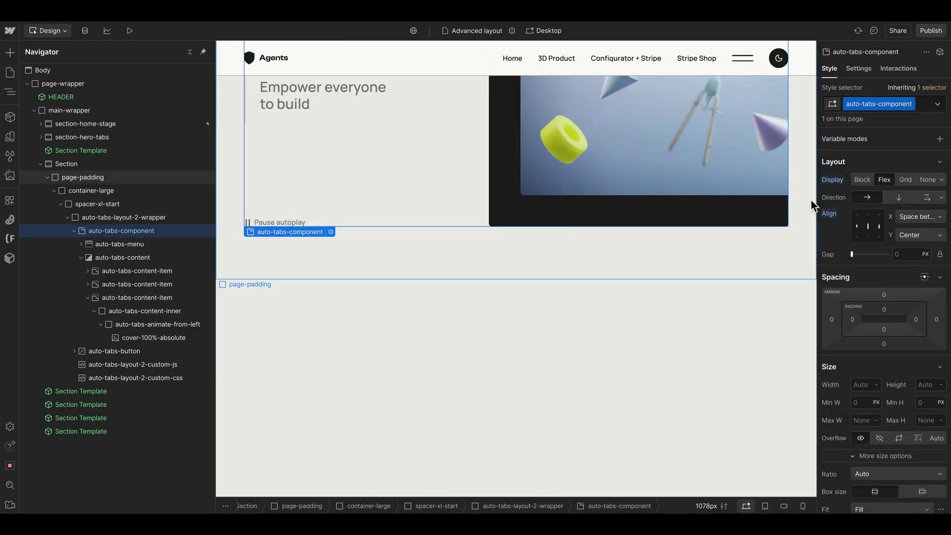
In auto-tabs-component's settings, set Fade in to 600 ms and Fade out to 400 ms
scroll(888, 320, down, 2)
click(859, 69)
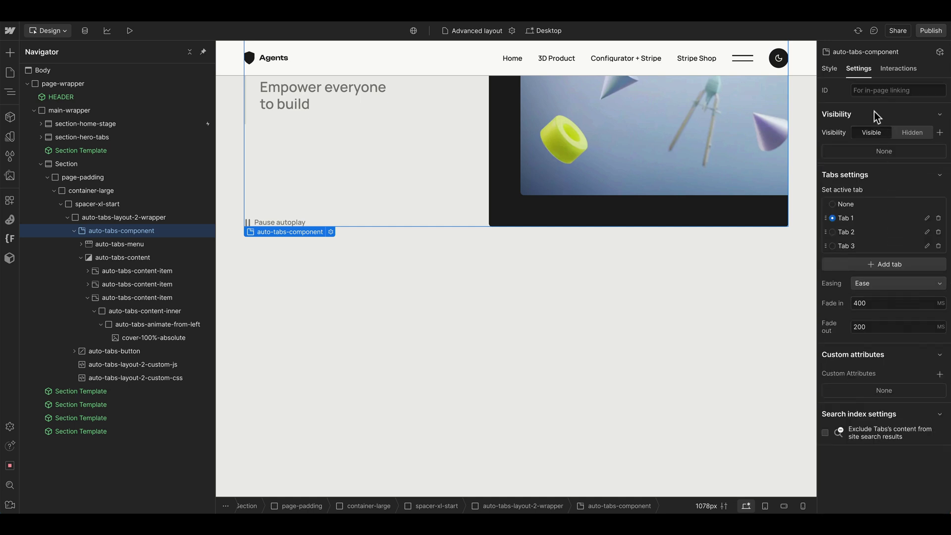
click(882, 302)
click(883, 325)
Preview the page and switch to the Create complex, rich interactions tab to check the new fade timings
click(130, 30)
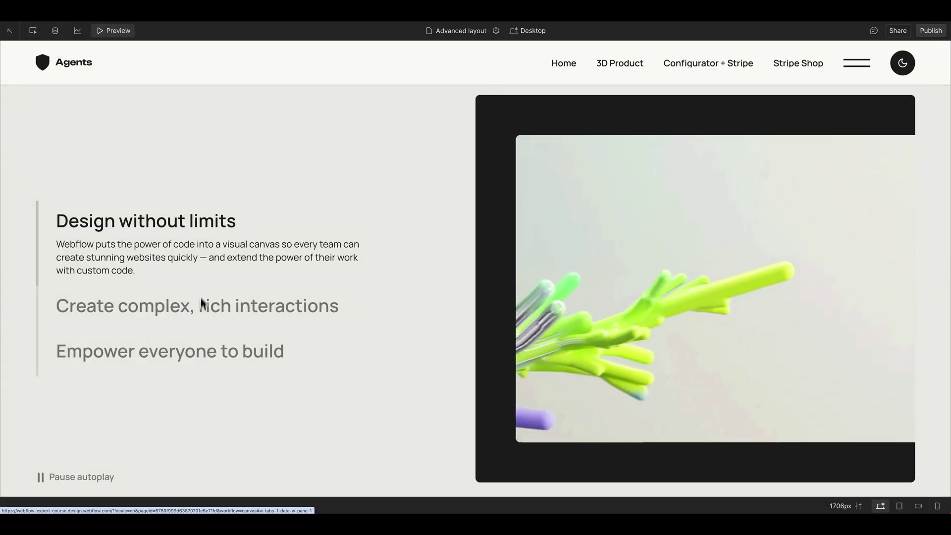
click(200, 307)
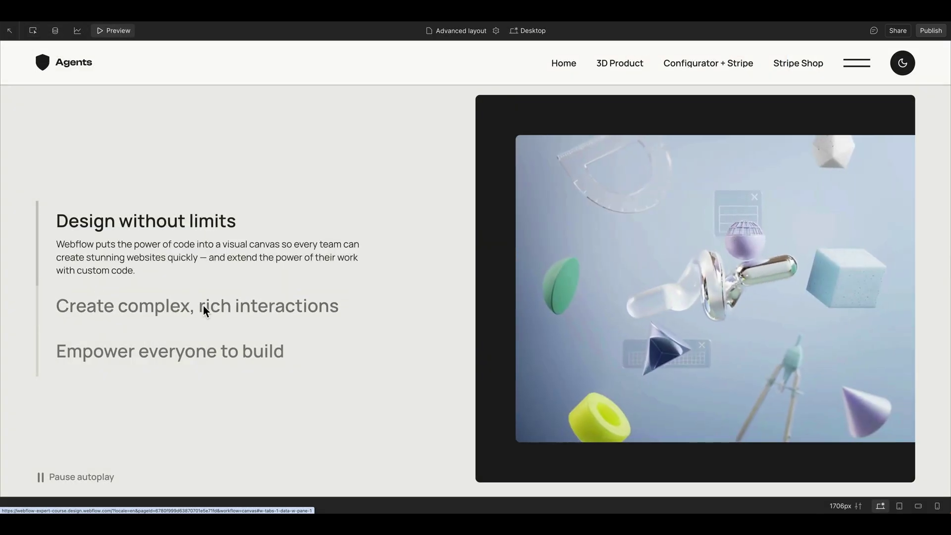
click(204, 305)
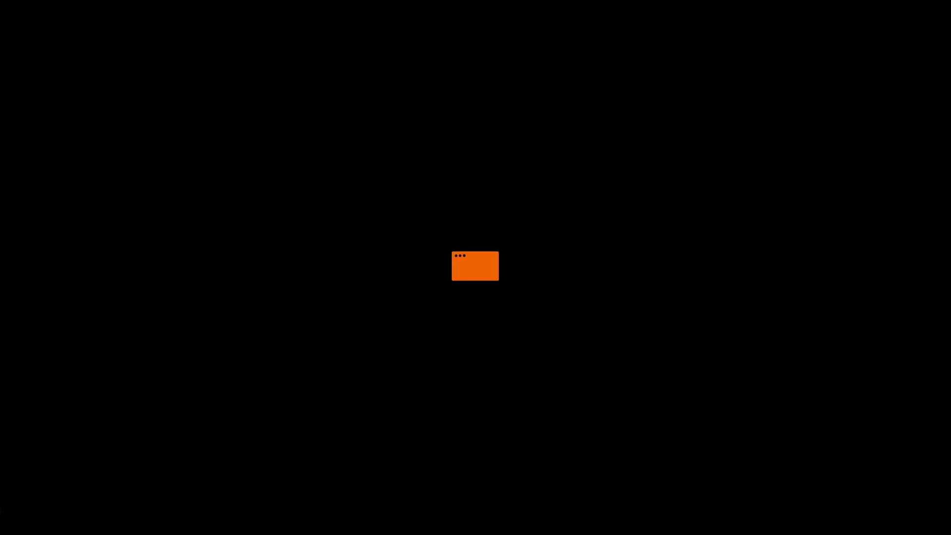